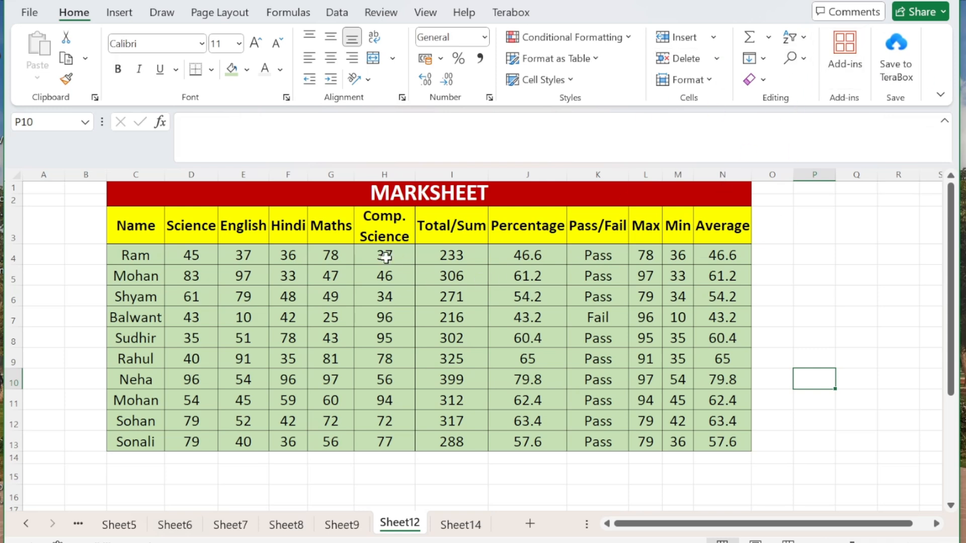
# Sort the student rows in C4:N13 by name from A to Z and re-sort them from Z to A.
pyautogui.click(133, 259)
pyautogui.moveTo(133, 259); pyautogui.dragTo(714, 439)
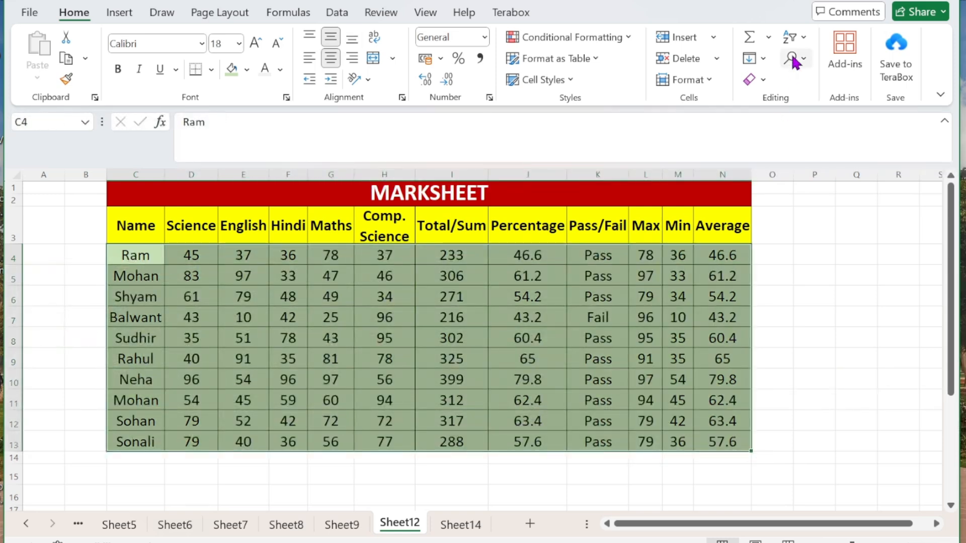
pyautogui.click(794, 37)
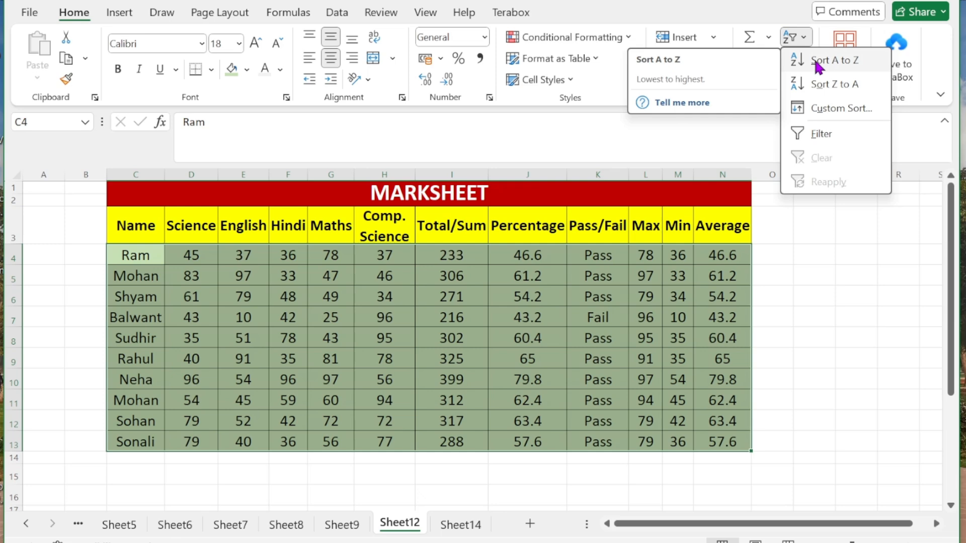
pyautogui.click(816, 62)
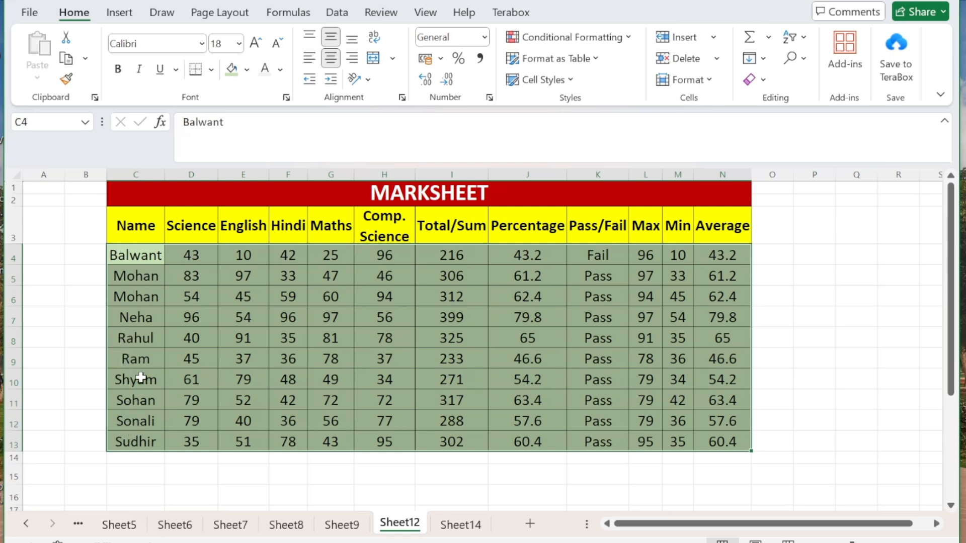
pyautogui.click(801, 37)
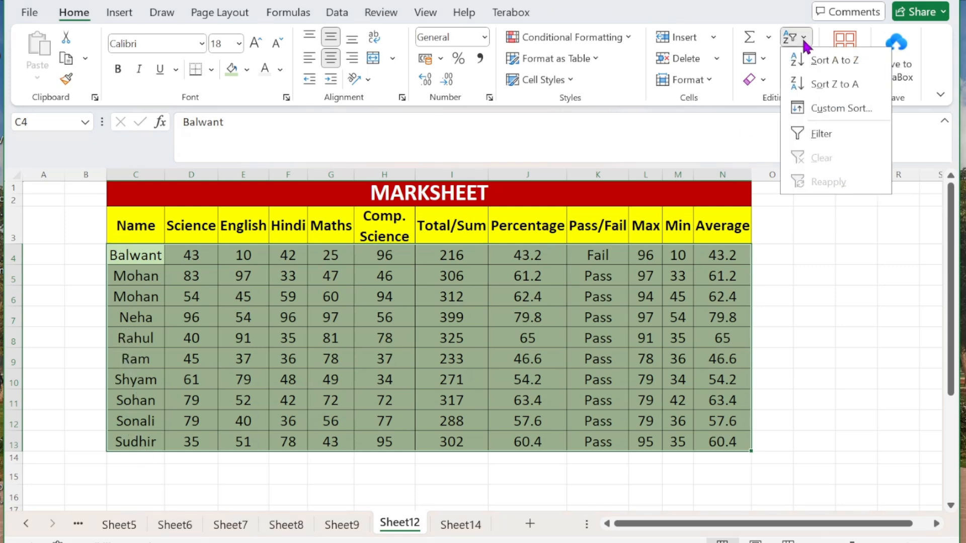
pyautogui.click(837, 96)
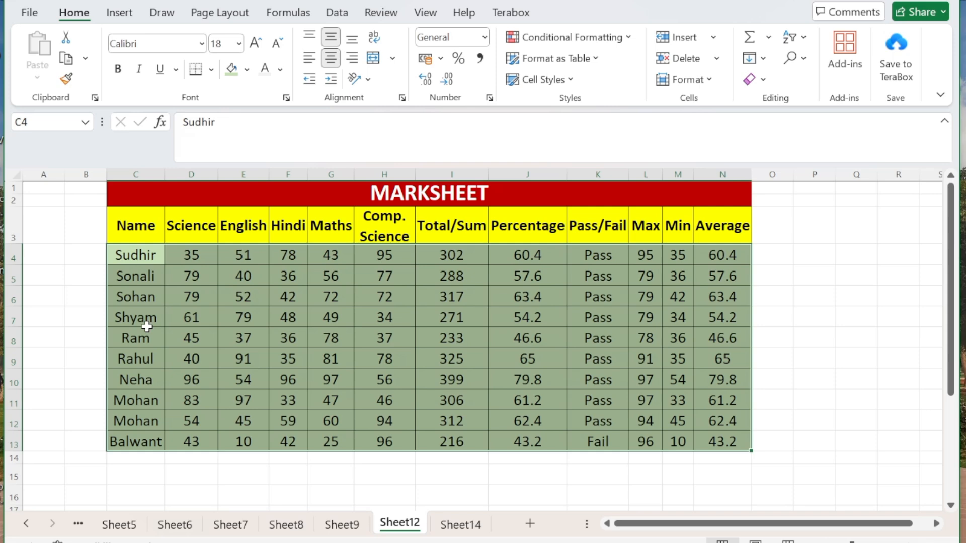
# Undo both name sorts so the student rows return to their original order.
pyautogui.click(803, 37)
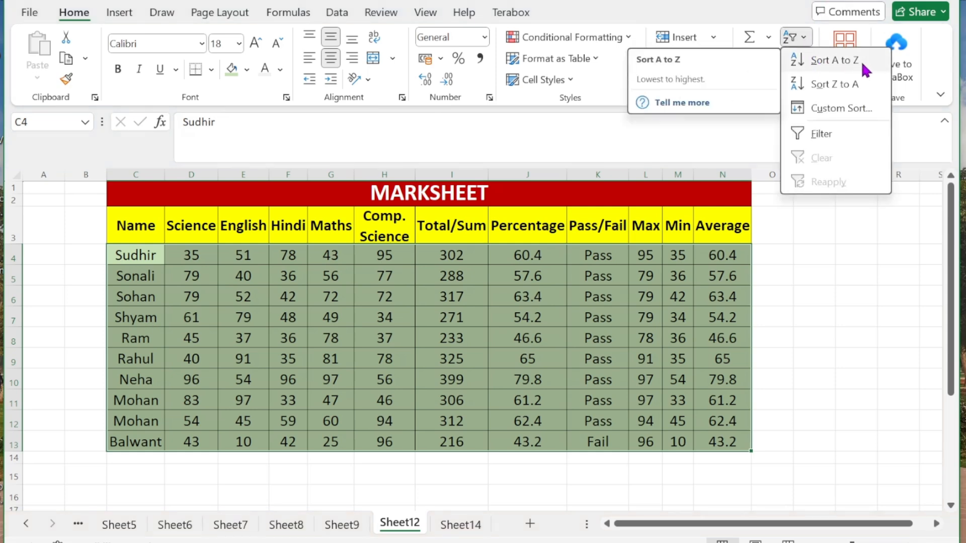
pyautogui.click(820, 254)
pyautogui.hotkey('ctrl', 'z')
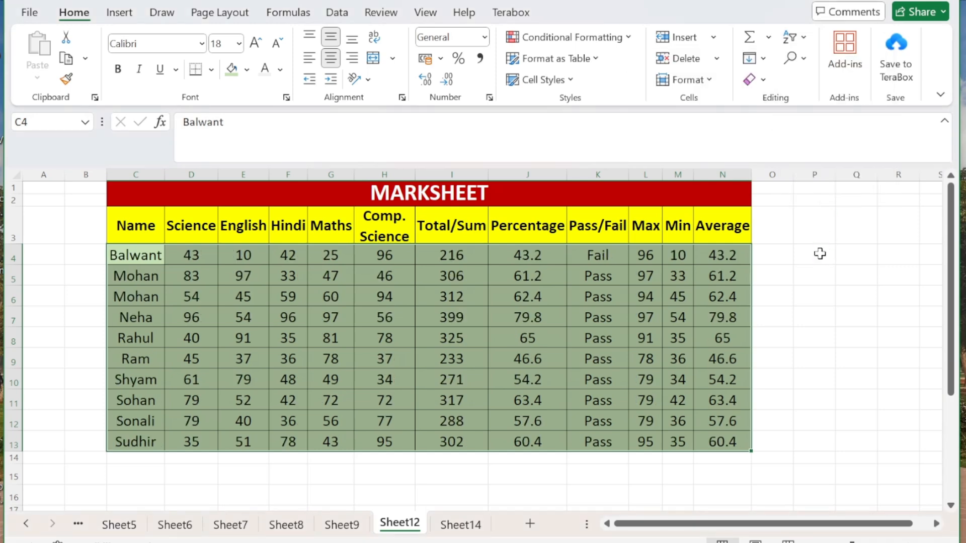
pyautogui.hotkey('ctrl', 'z')
# Apply a custom sort to the student rows by the Name column on Cell Values, in A to Z order.
pyautogui.click(803, 40)
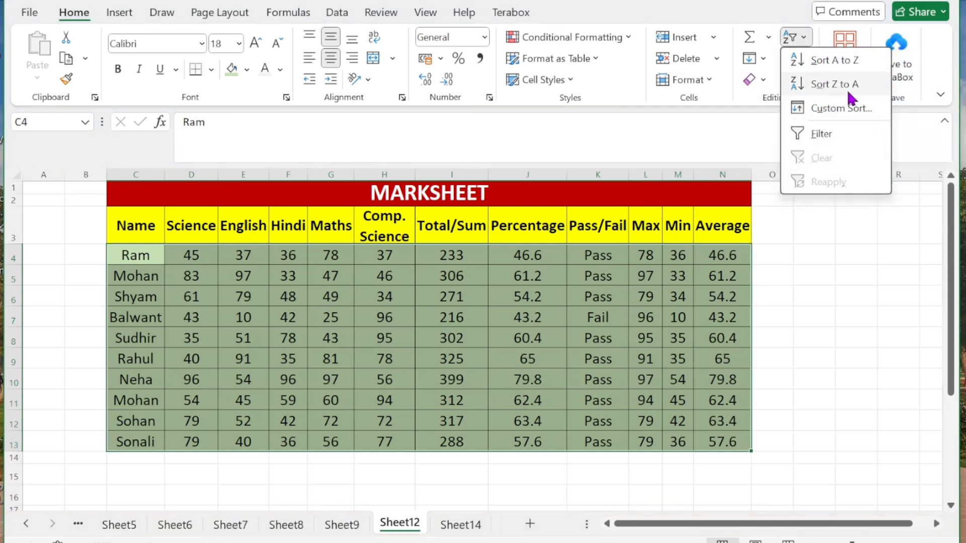
pyautogui.click(829, 117)
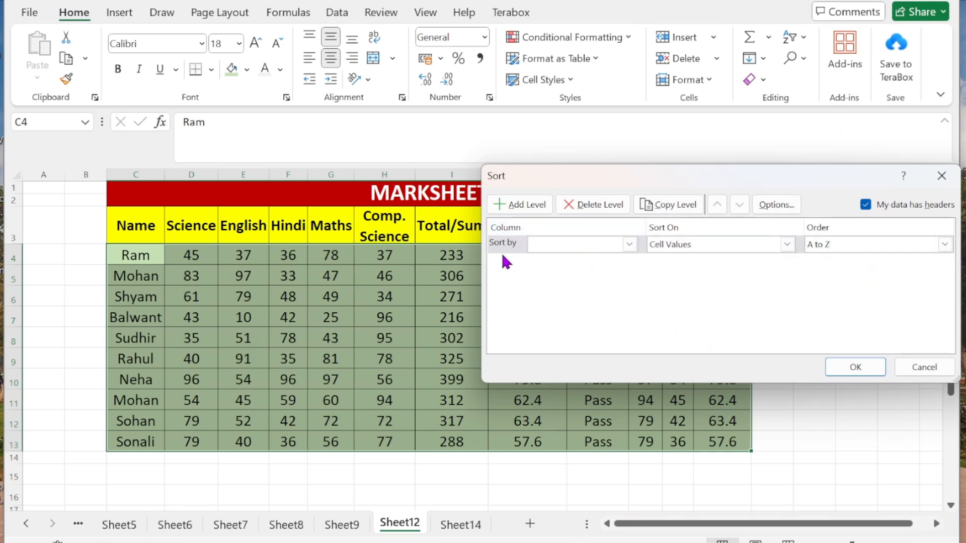
pyautogui.click(627, 245)
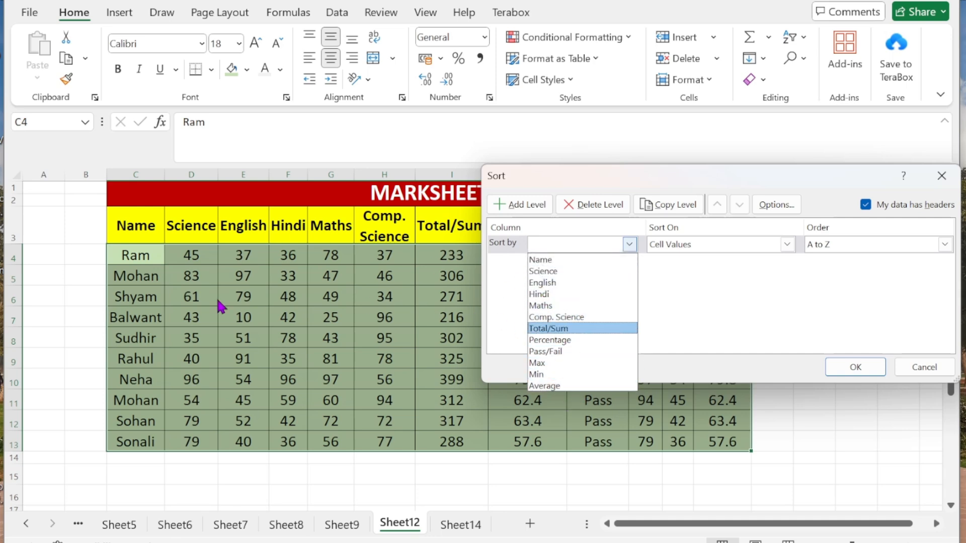
pyautogui.click(544, 261)
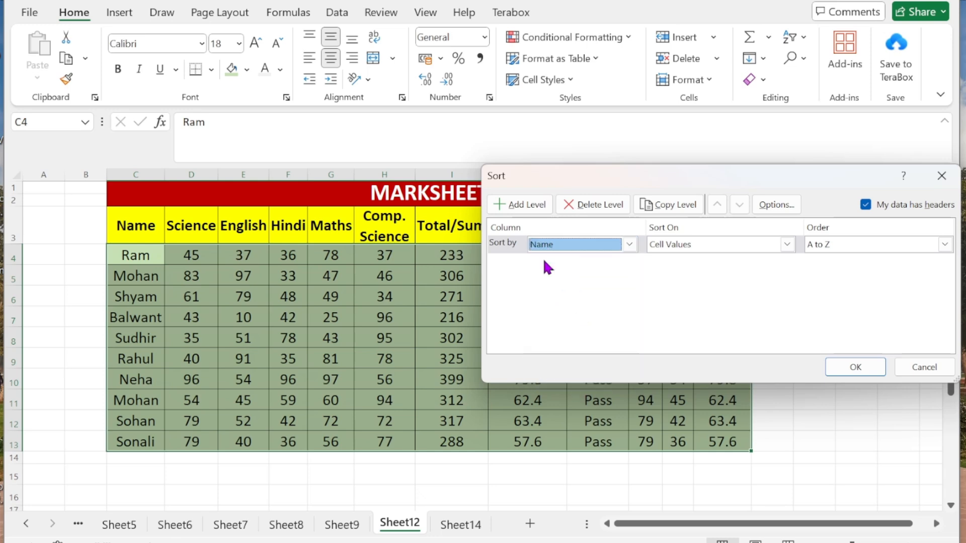
pyautogui.click(786, 244)
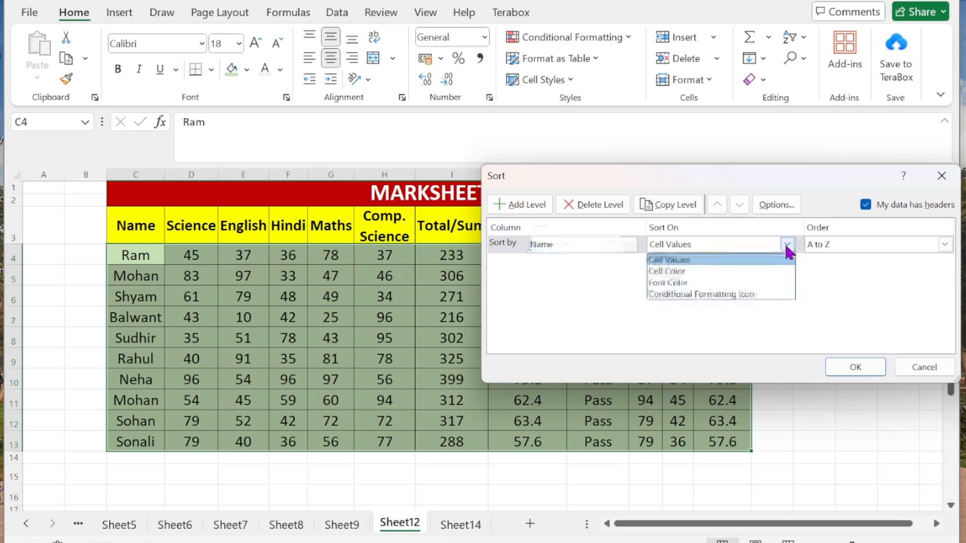
pyautogui.click(688, 261)
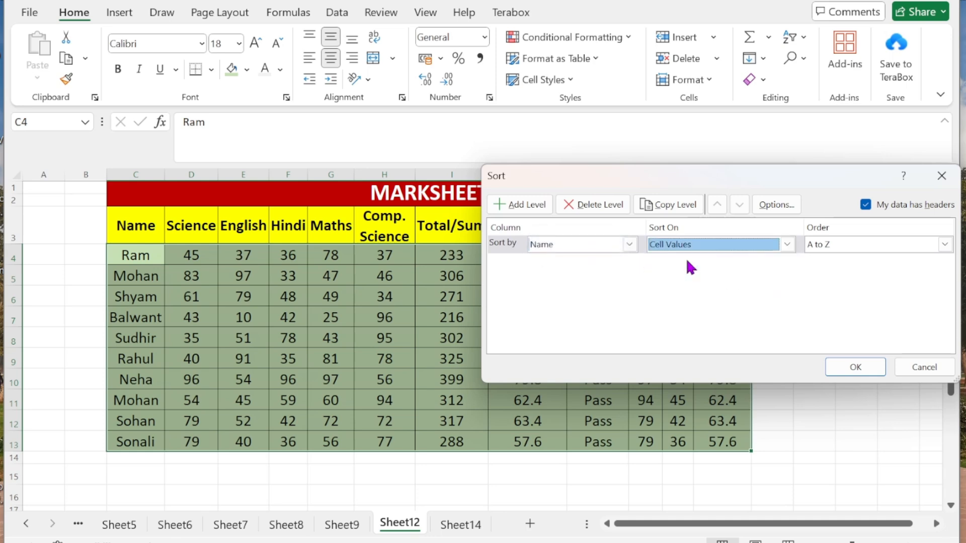
pyautogui.click(945, 245)
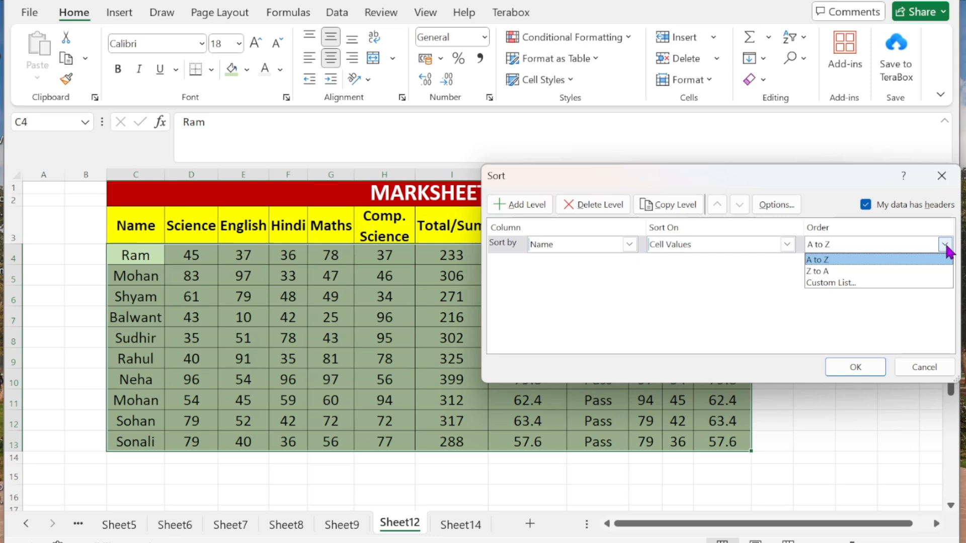
pyautogui.click(817, 262)
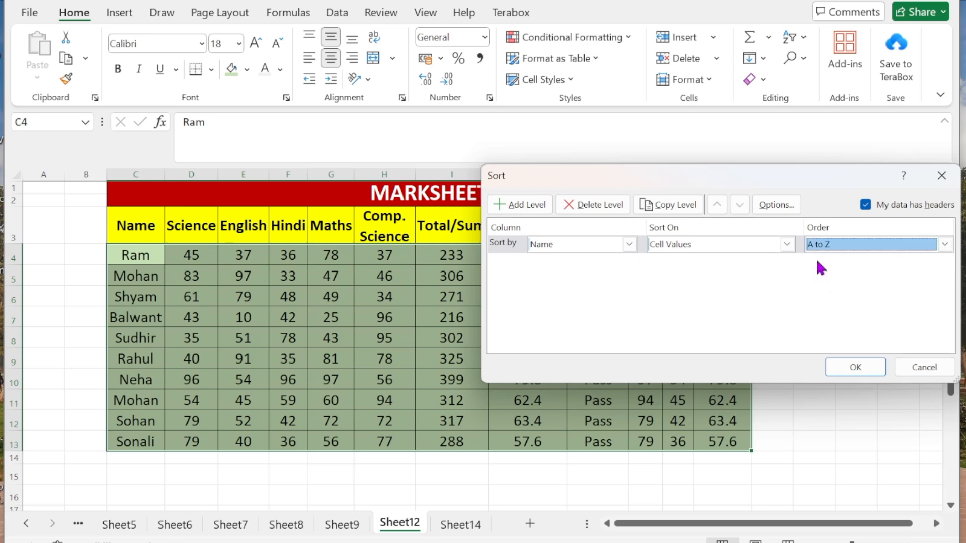
pyautogui.click(854, 367)
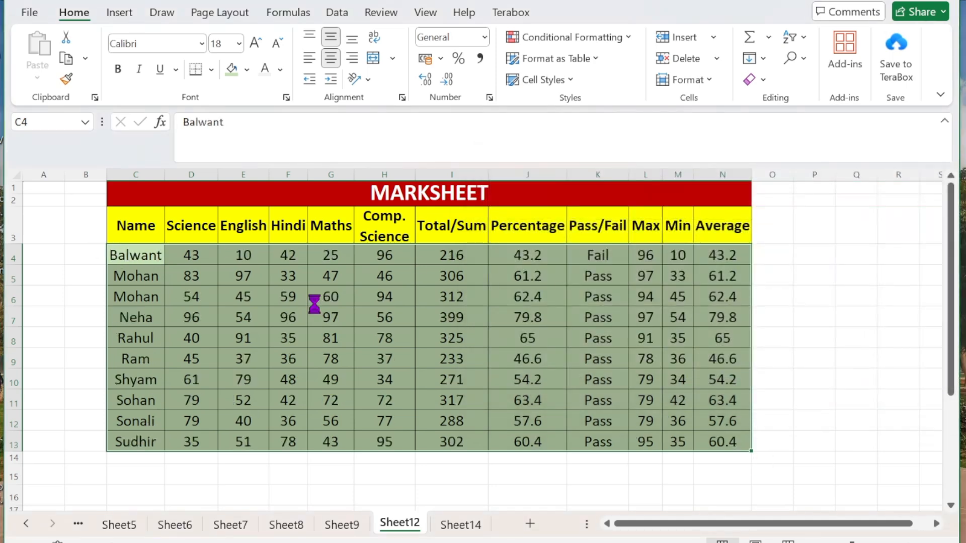
# Apply a custom sort to the student rows by Total/Sum on Cell Values, ordered Largest to Smallest.
pyautogui.click(798, 37)
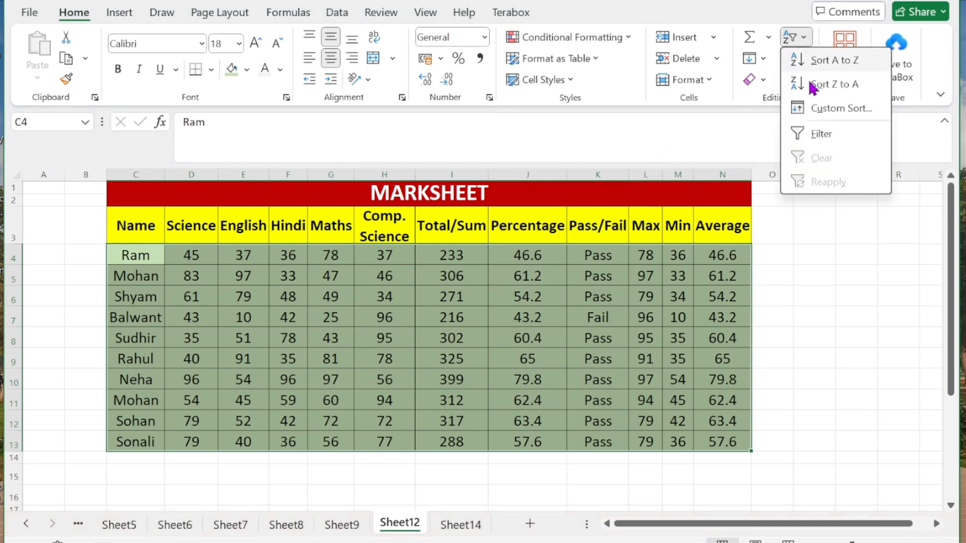
pyautogui.click(816, 114)
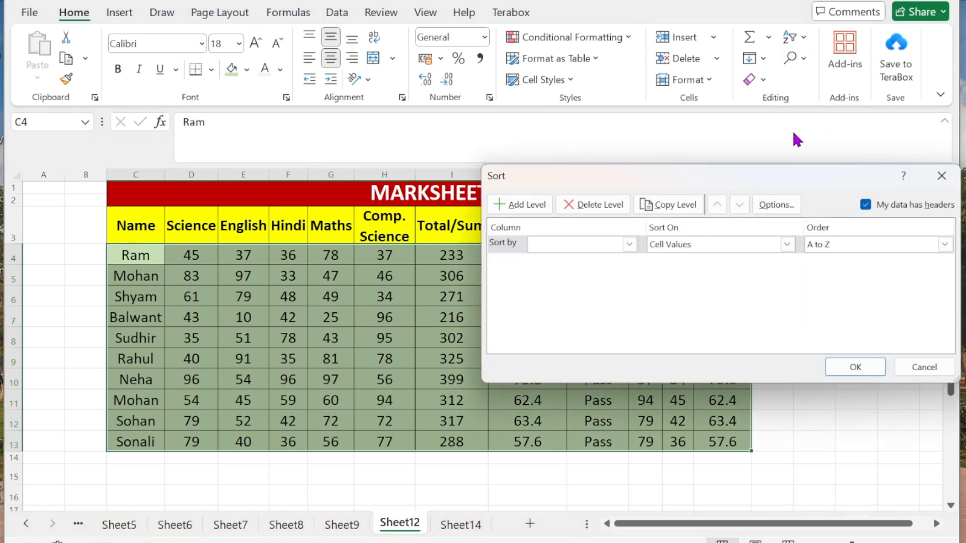
pyautogui.click(629, 246)
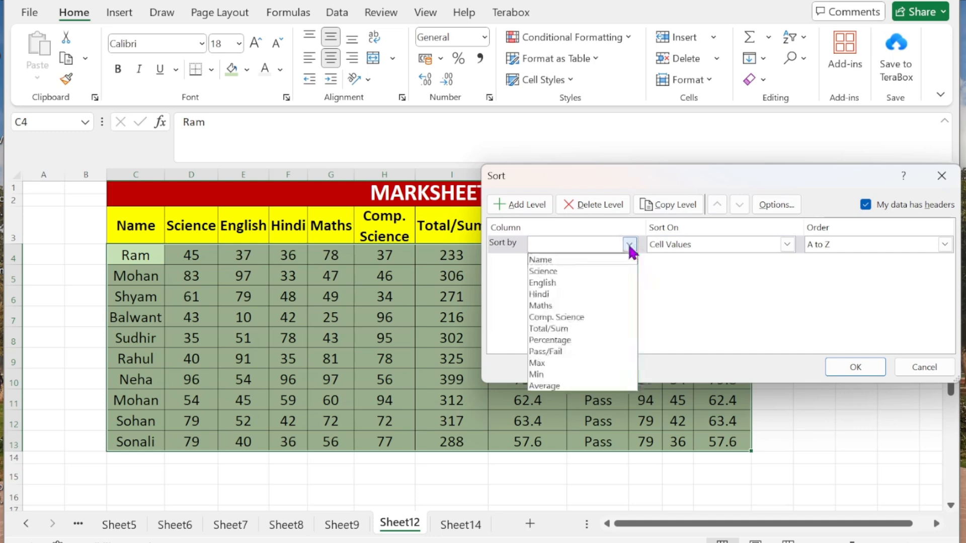
pyautogui.click(554, 329)
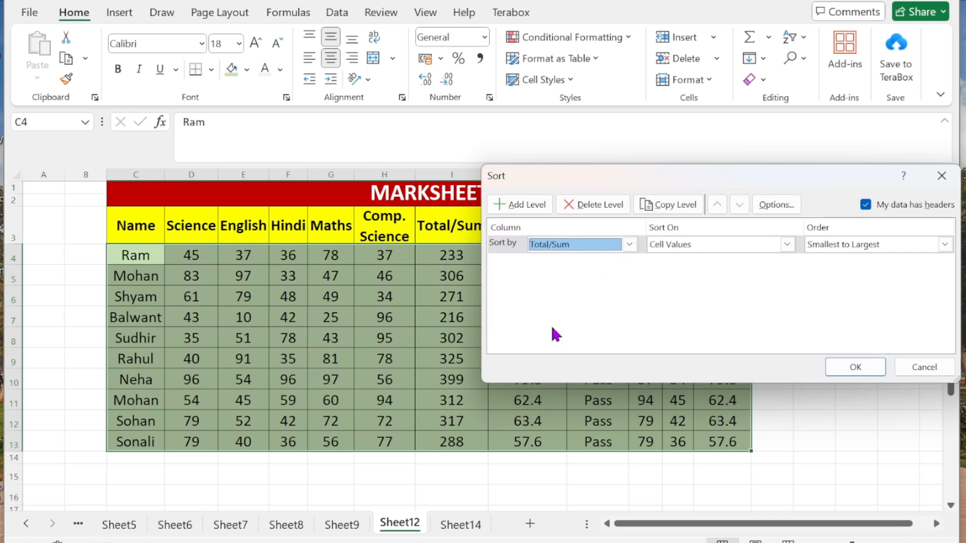
pyautogui.click(787, 245)
pyautogui.click(699, 258)
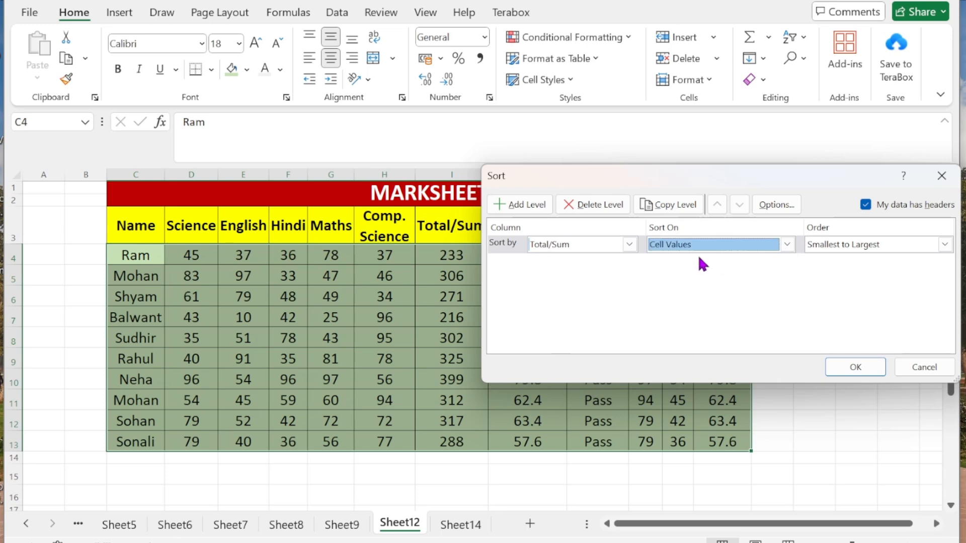
pyautogui.click(945, 245)
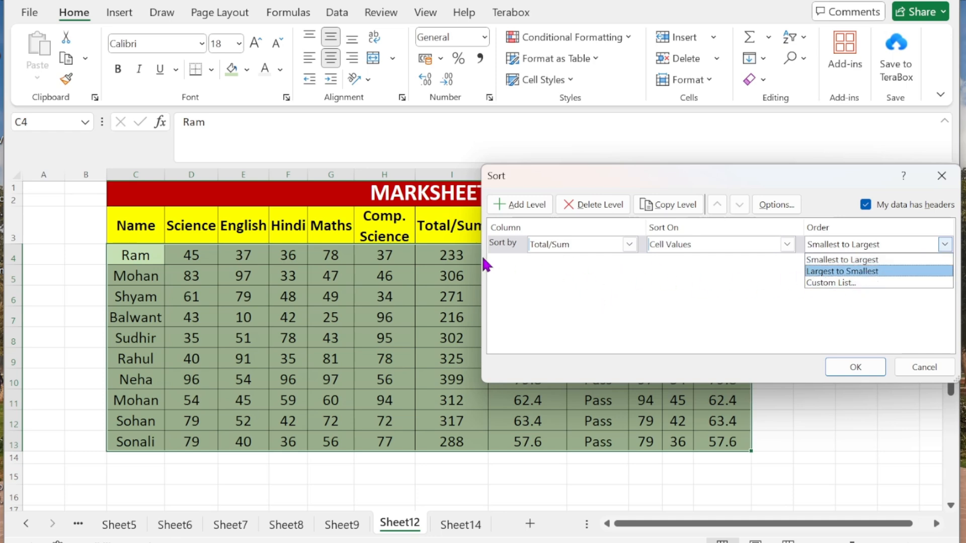
pyautogui.click(843, 272)
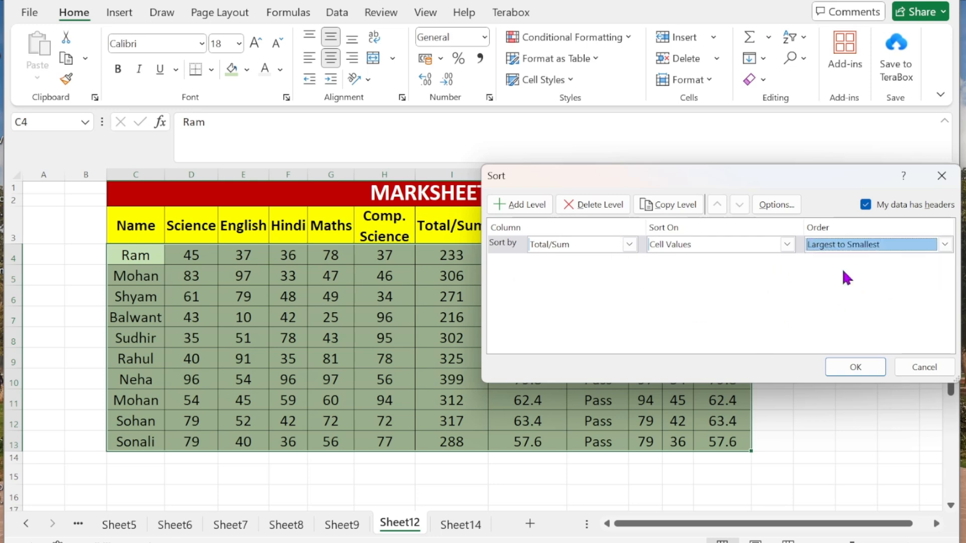
pyautogui.click(848, 373)
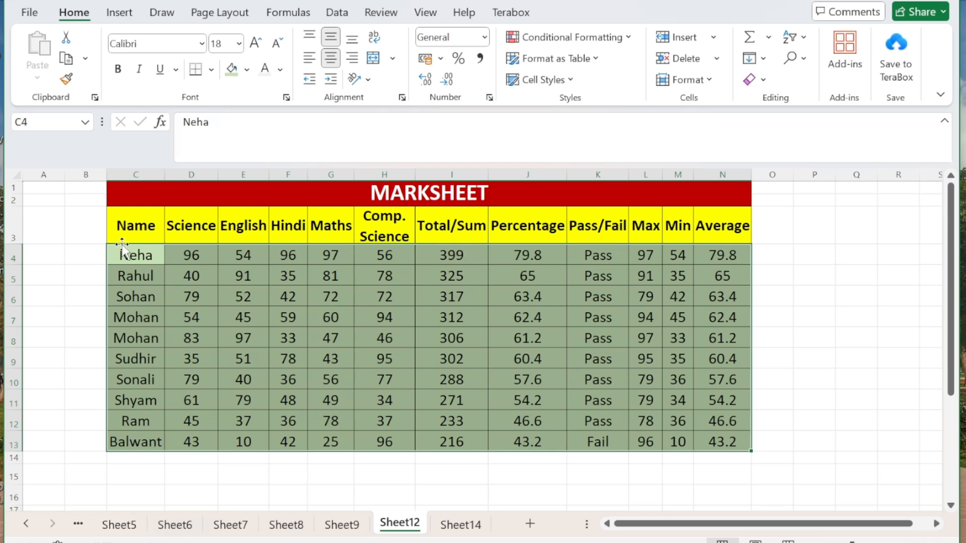
# Select the top three totals in I4:I6 for review and undo the Total/Sum sort.
pyautogui.click(453, 257)
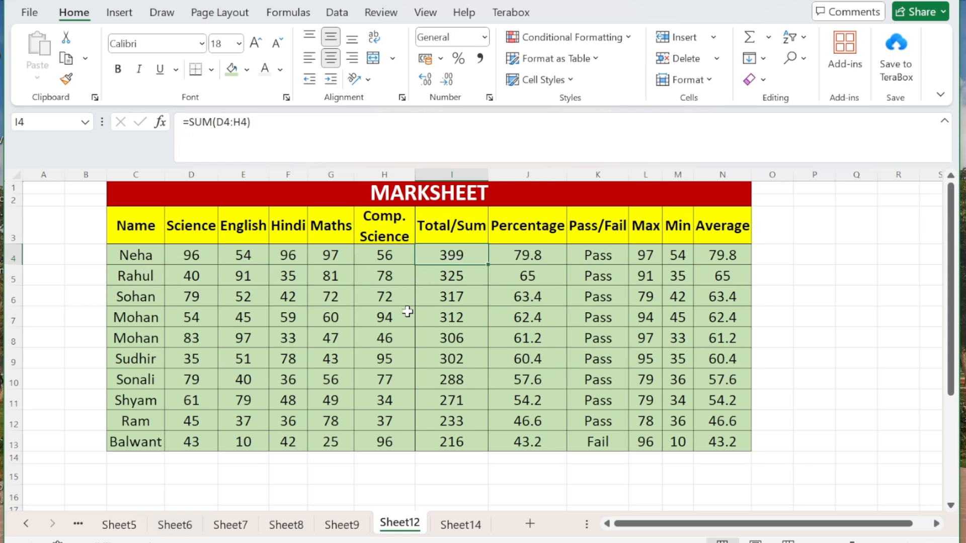
pyautogui.moveTo(453, 255); pyautogui.dragTo(467, 300)
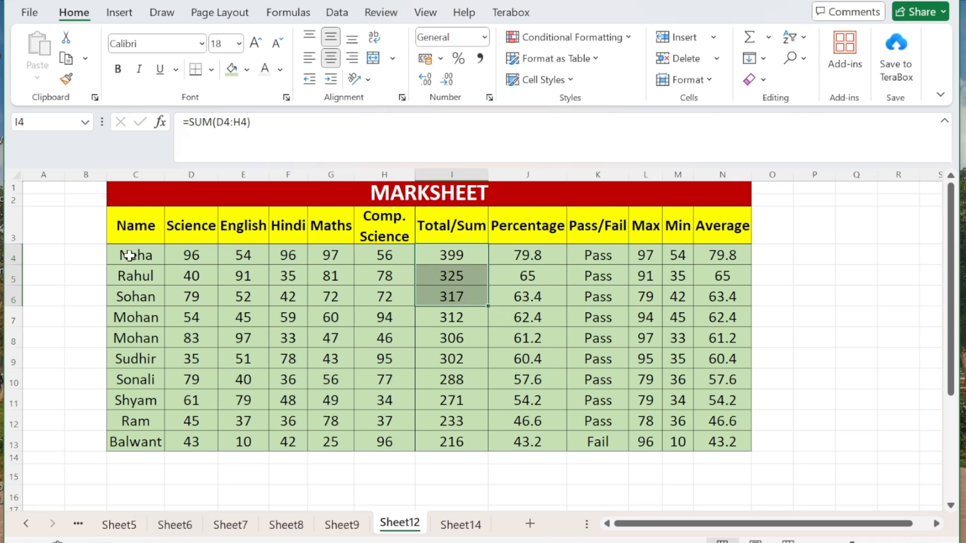
pyautogui.hotkey('ctrl', 'z')
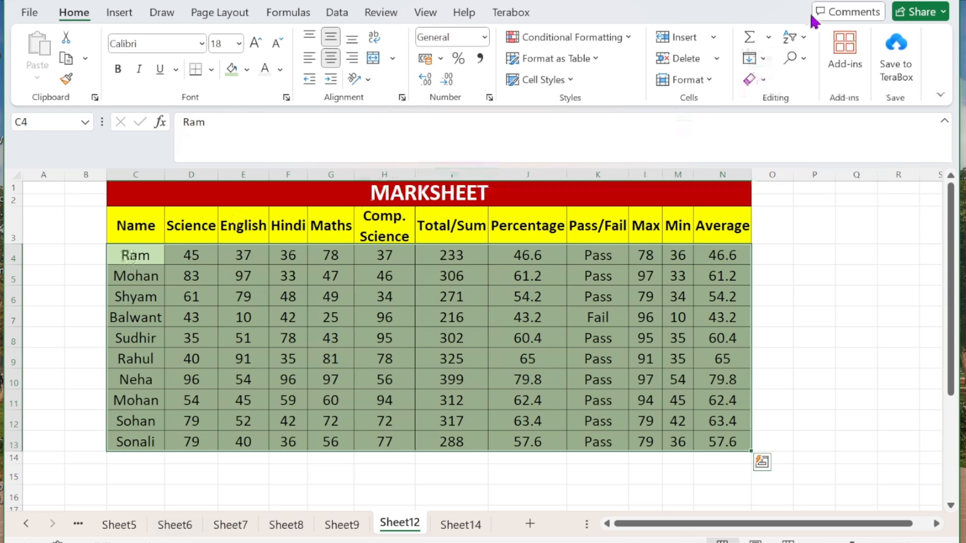
pyautogui.click(801, 37)
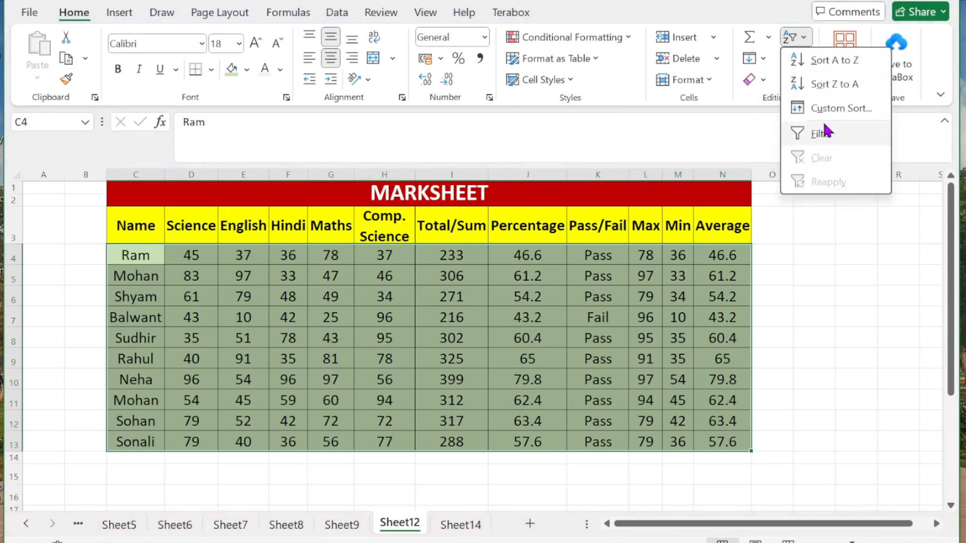
pyautogui.click(812, 245)
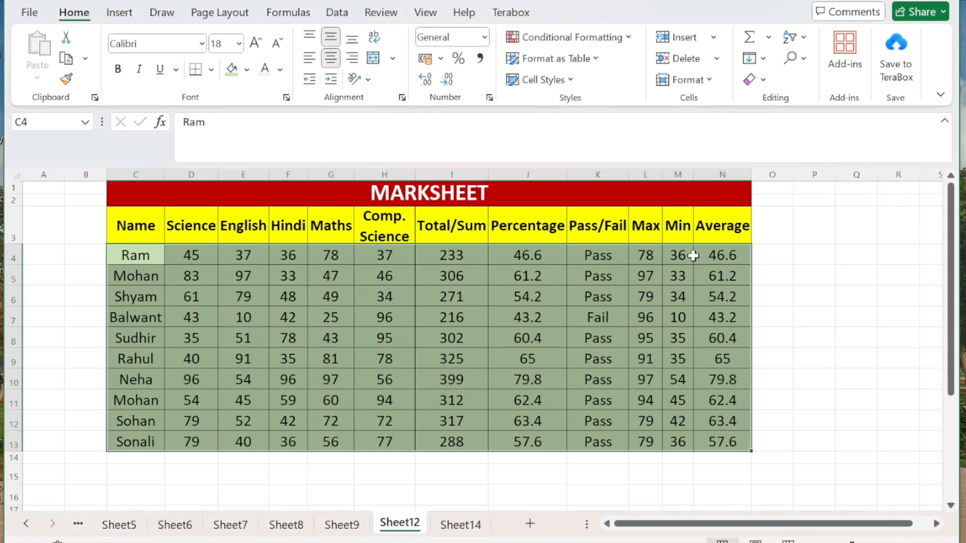
pyautogui.click(800, 274)
# Turn on Filter for the marksheet's header row, C3:N3.
pyautogui.moveTo(134, 221); pyautogui.dragTo(708, 225)
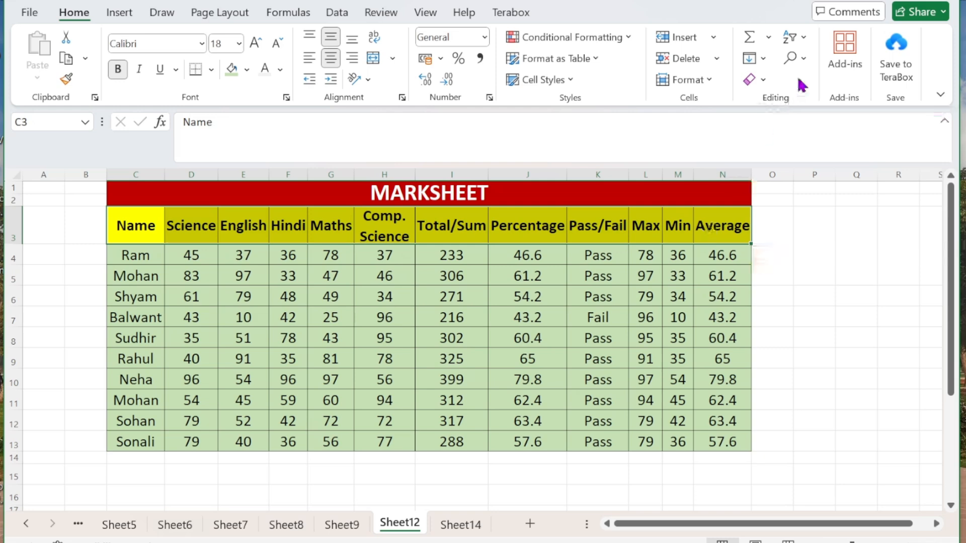
pyautogui.click(804, 41)
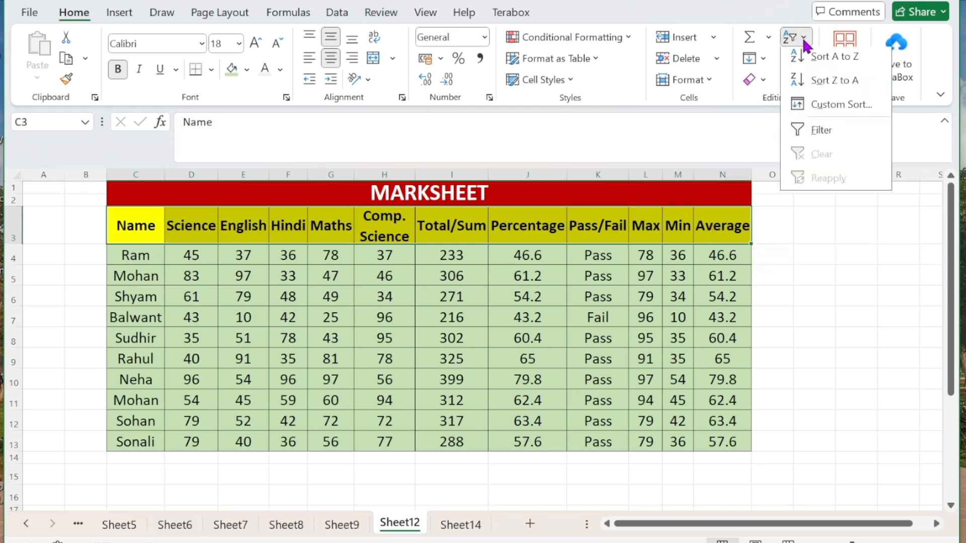
pyautogui.click(825, 129)
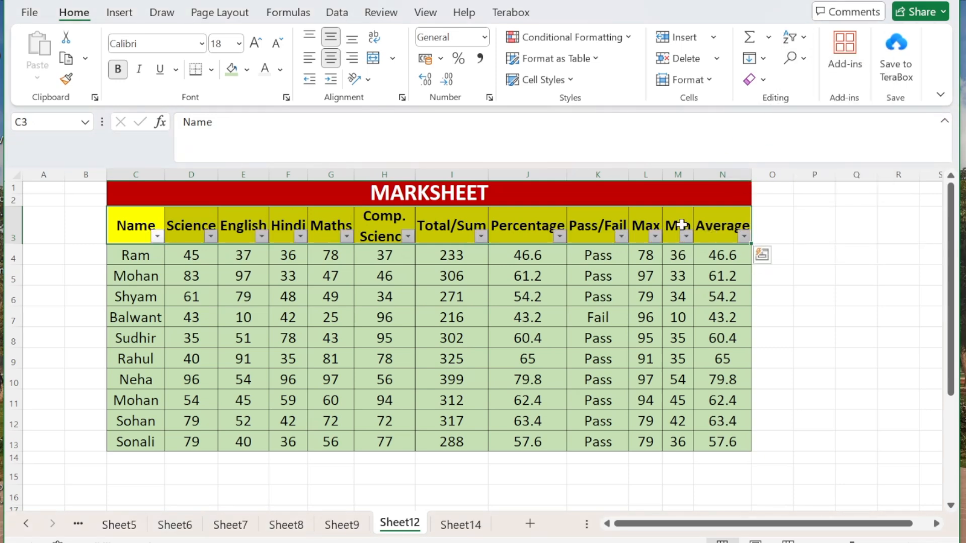
pyautogui.click(149, 268)
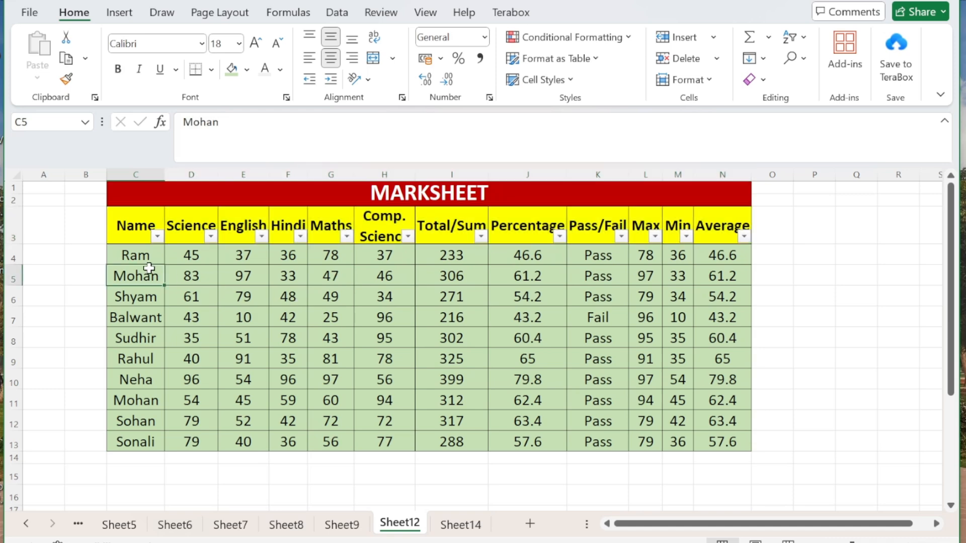
# Filter the Name column to only the student name held in C5, and select the filtered rows for review.
pyautogui.click(157, 236)
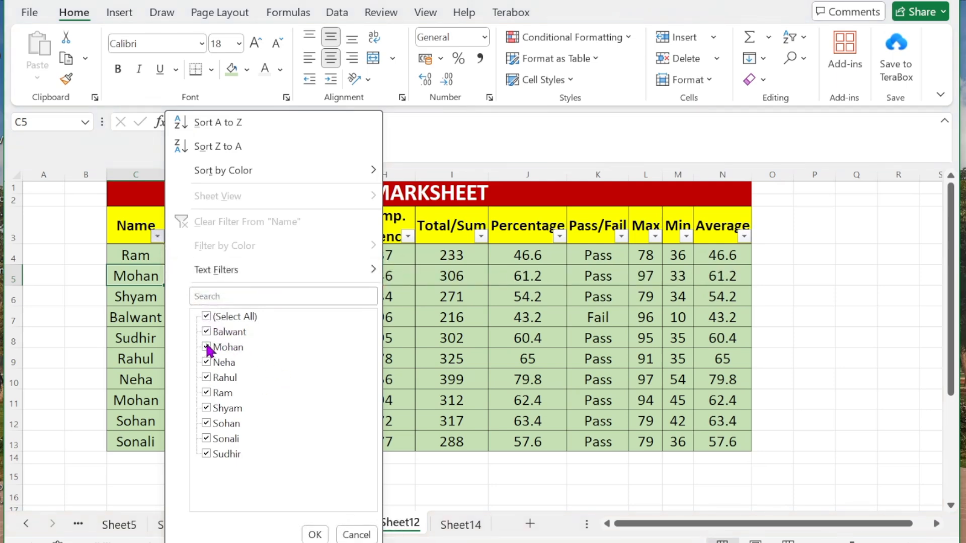
pyautogui.click(206, 316)
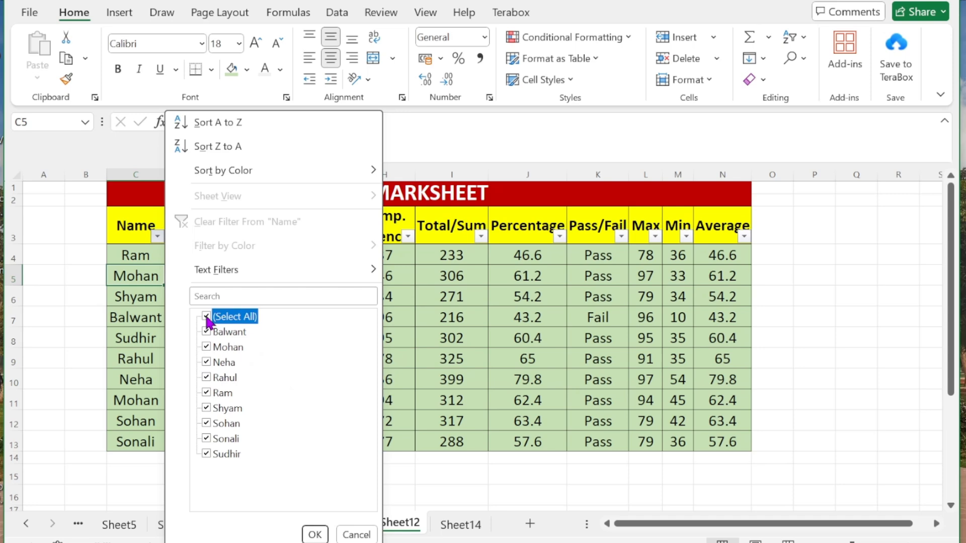
pyautogui.click(207, 347)
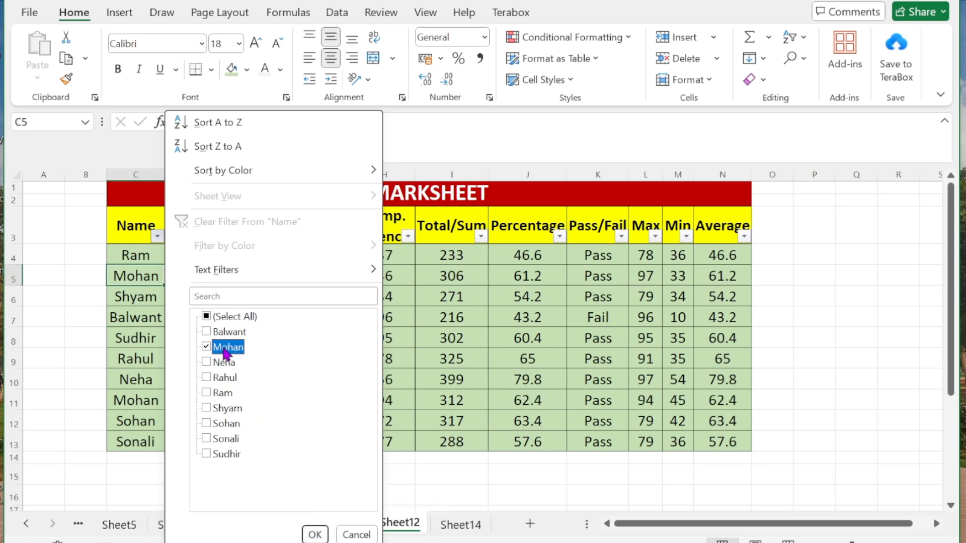
pyautogui.click(206, 319)
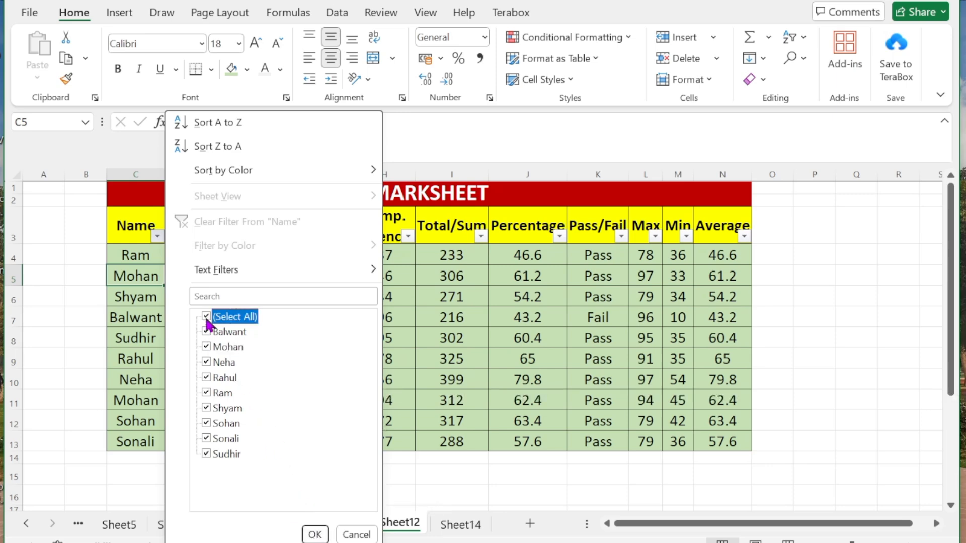
pyautogui.click(207, 317)
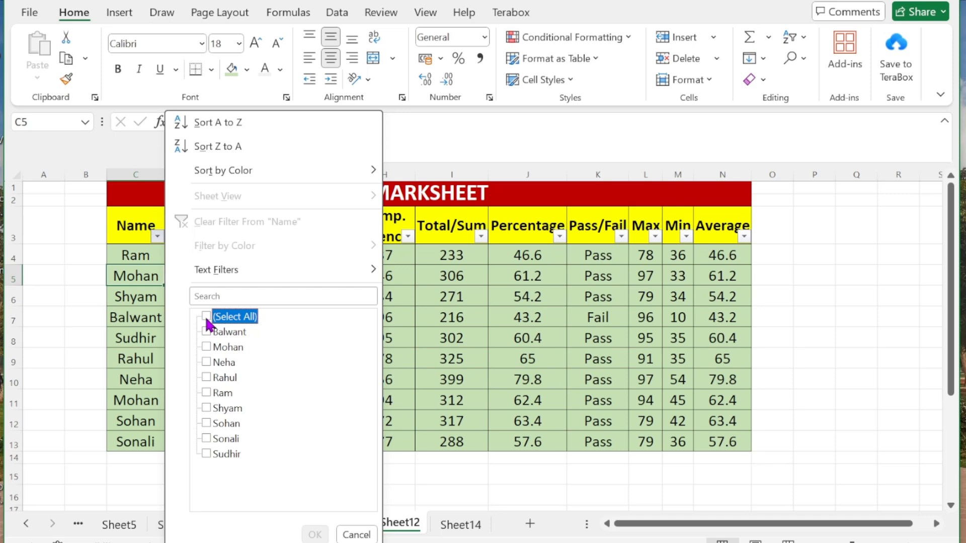
pyautogui.click(207, 347)
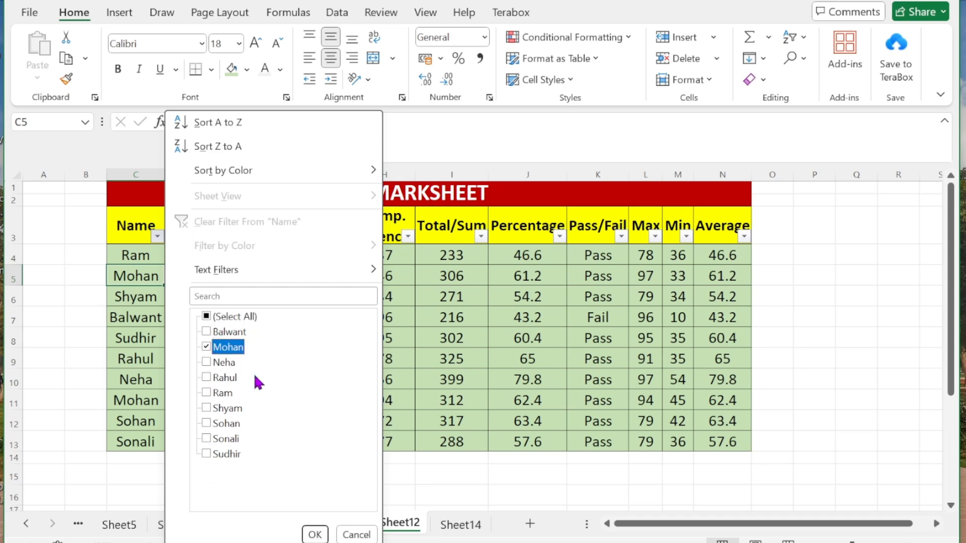
pyautogui.click(314, 534)
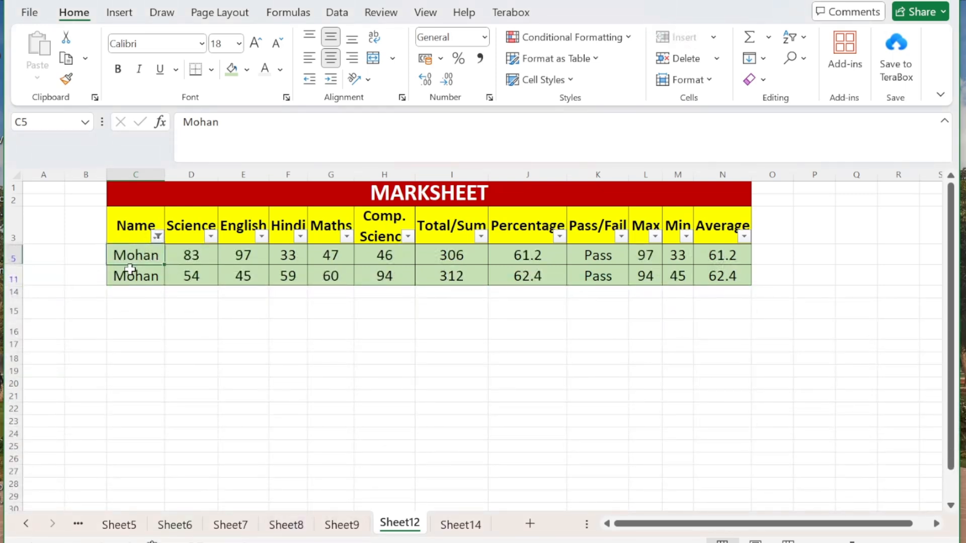
pyautogui.moveTo(146, 259); pyautogui.dragTo(723, 273)
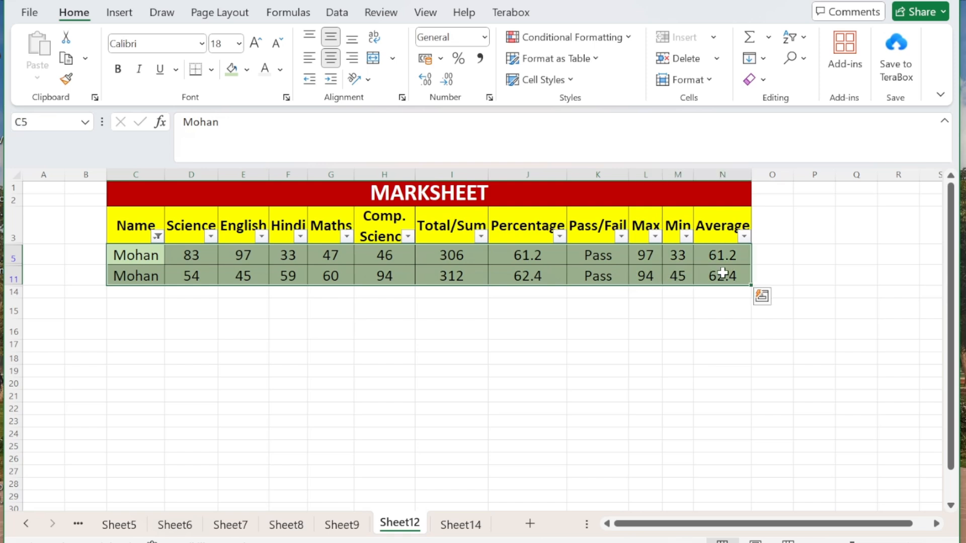
pyautogui.click(385, 357)
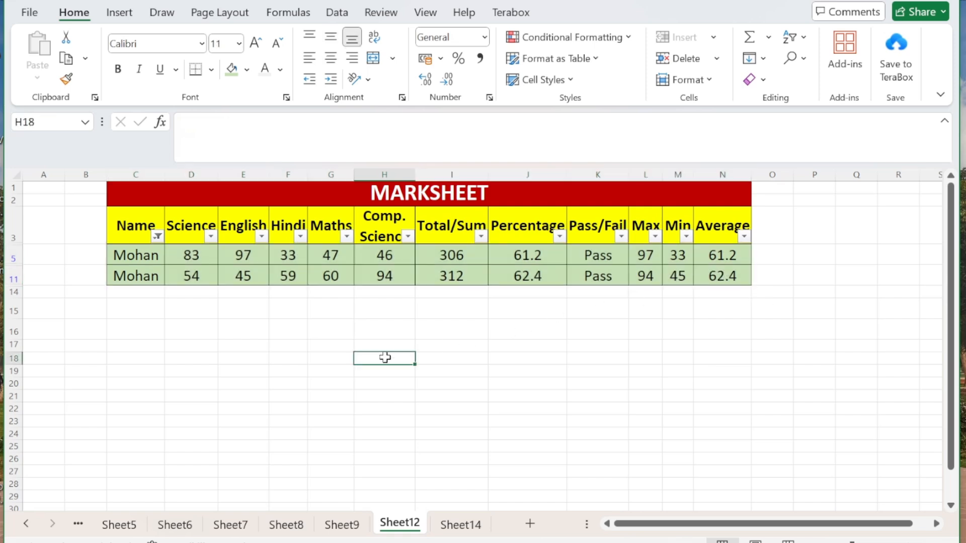
# Reselect all names in the Name column's filter so every student row is included.
pyautogui.click(157, 237)
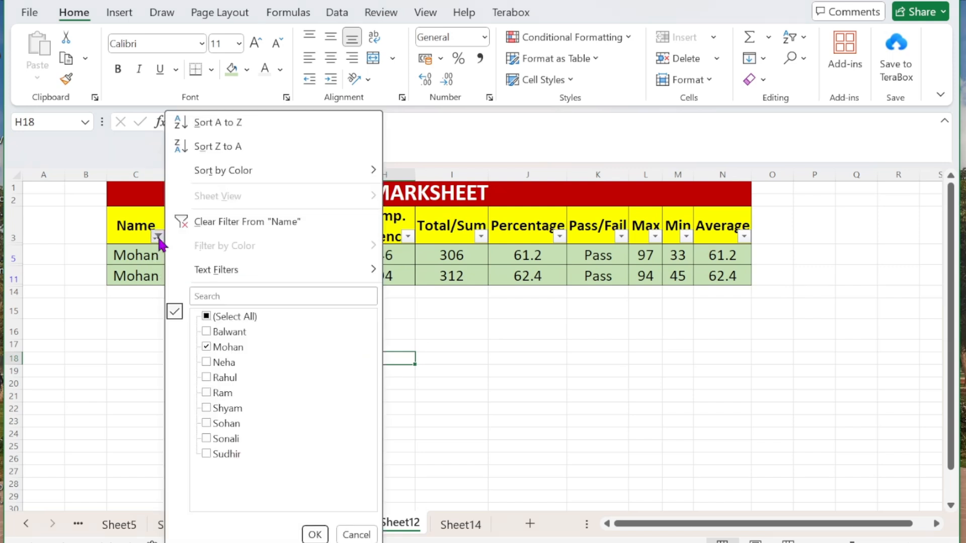
pyautogui.click(206, 317)
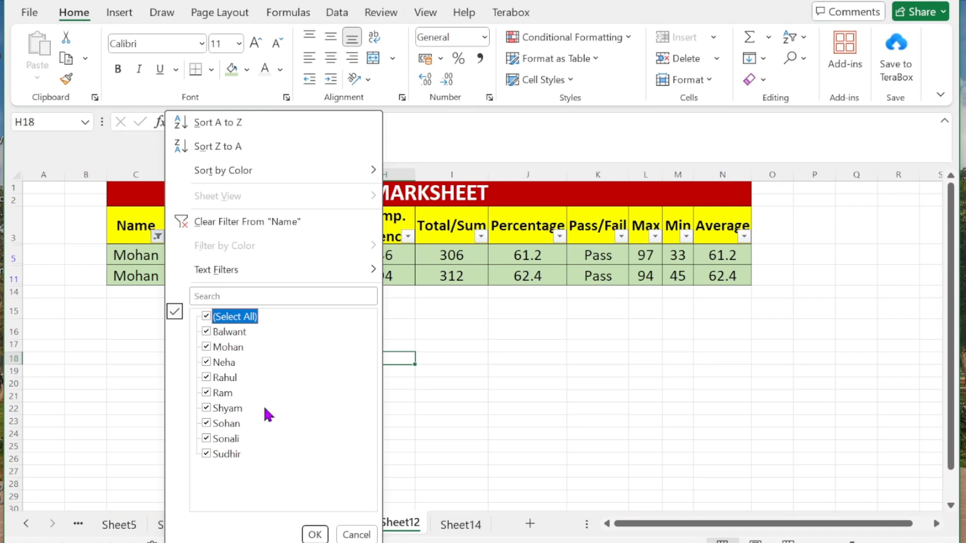
pyautogui.click(314, 534)
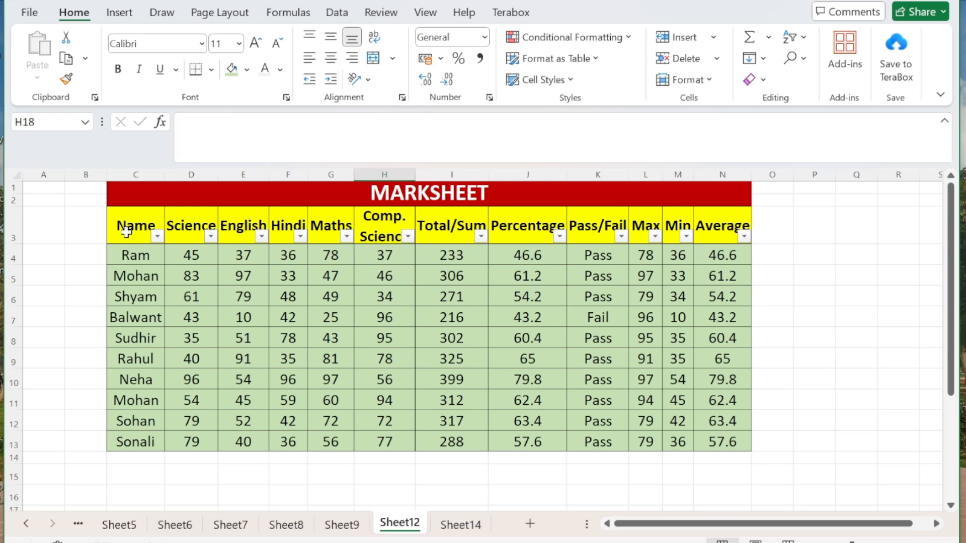
# Filter the Pass/Fail column to show only the rows marked Fail.
pyautogui.click(621, 236)
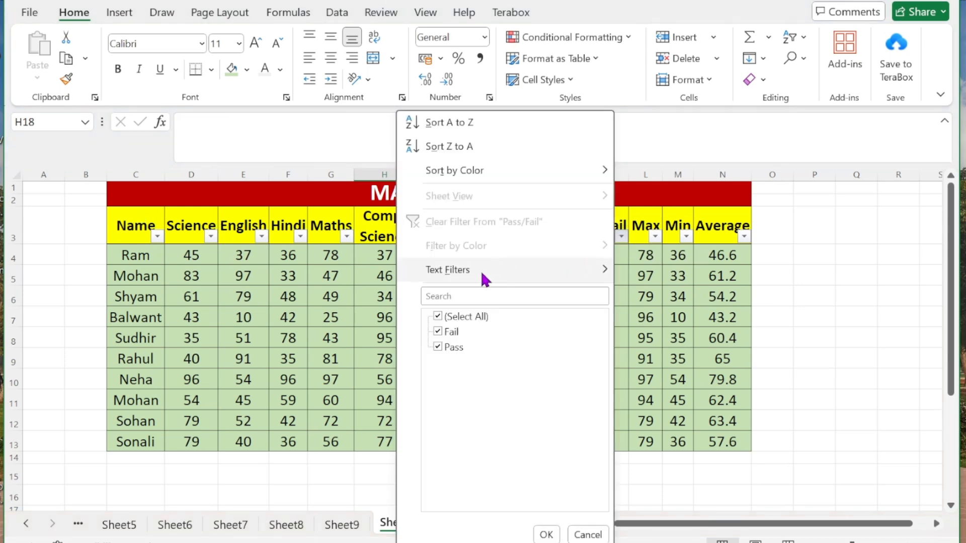
pyautogui.click(438, 317)
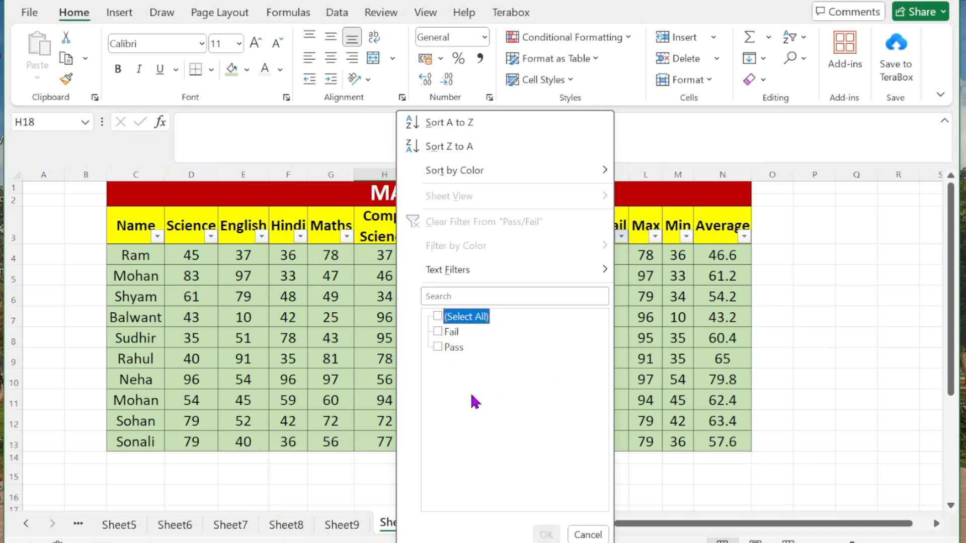
pyautogui.click(437, 332)
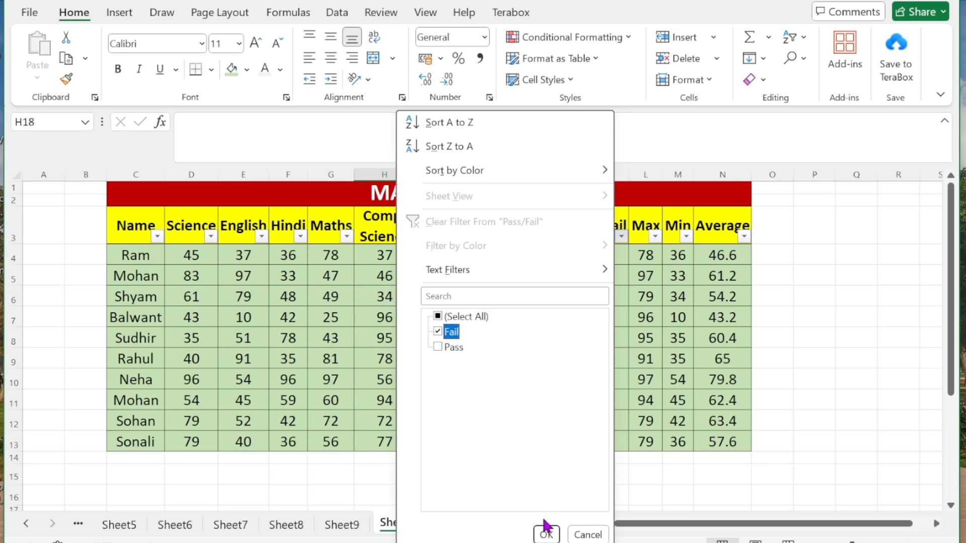
pyautogui.click(546, 535)
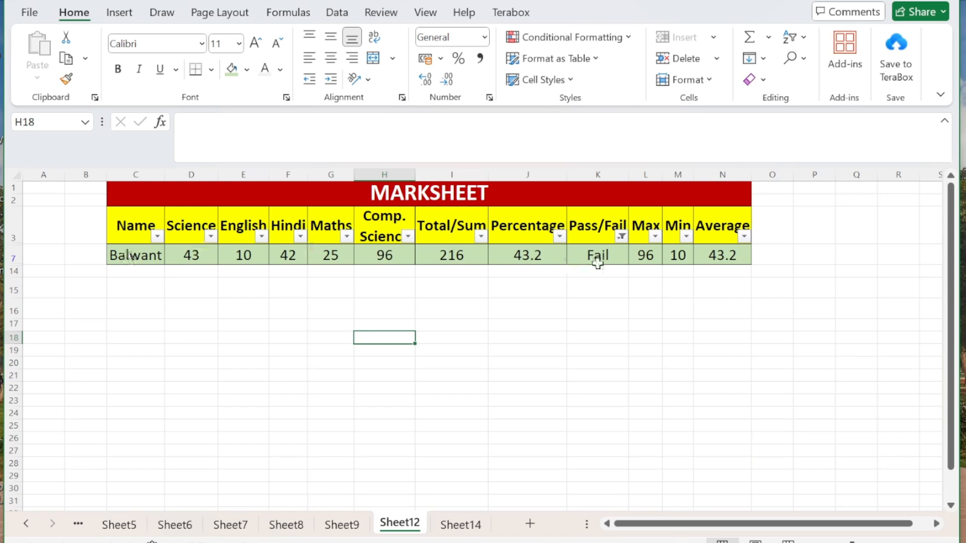
# Reselect all values in the Pass/Fail filter and turn off Filter for the marksheet.
pyautogui.click(622, 237)
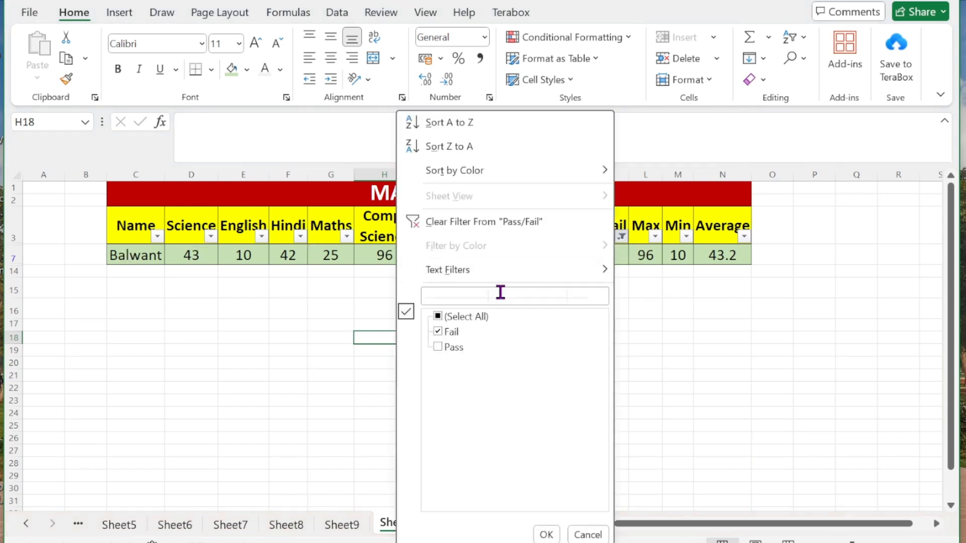
pyautogui.click(437, 317)
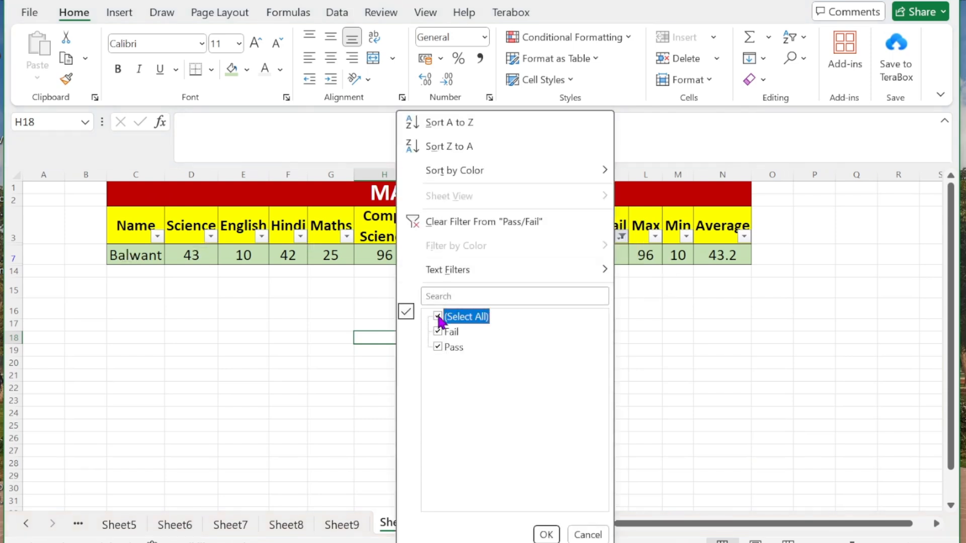
pyautogui.click(545, 534)
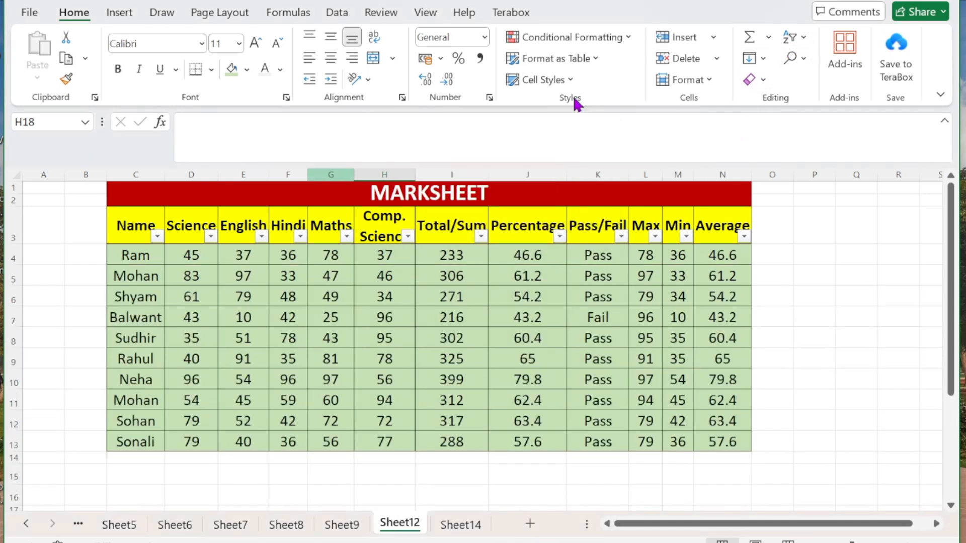
pyautogui.click(804, 37)
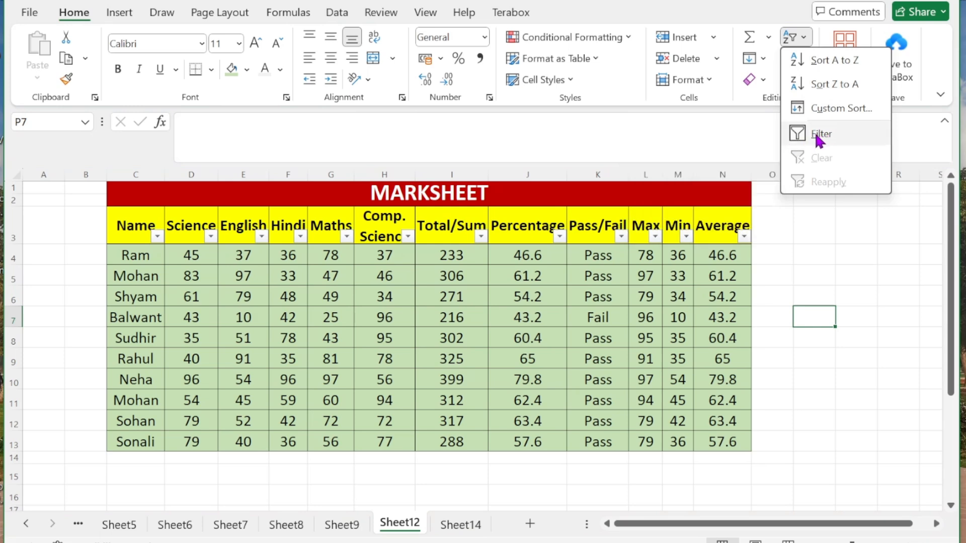
pyautogui.click(816, 134)
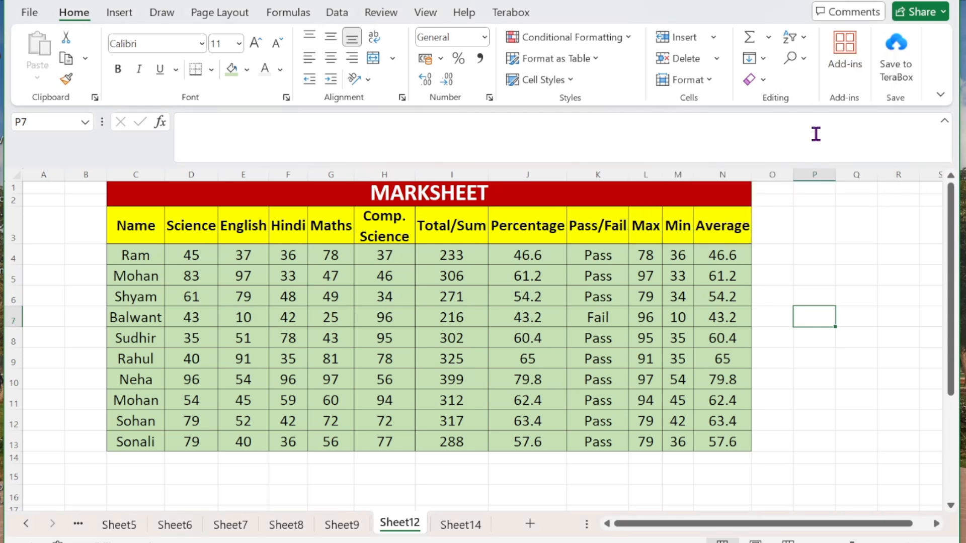
# Turn Filter on again for the marksheet's header row, C3:N3.
pyautogui.click(804, 38)
pyautogui.moveTo(136, 225); pyautogui.dragTo(702, 222)
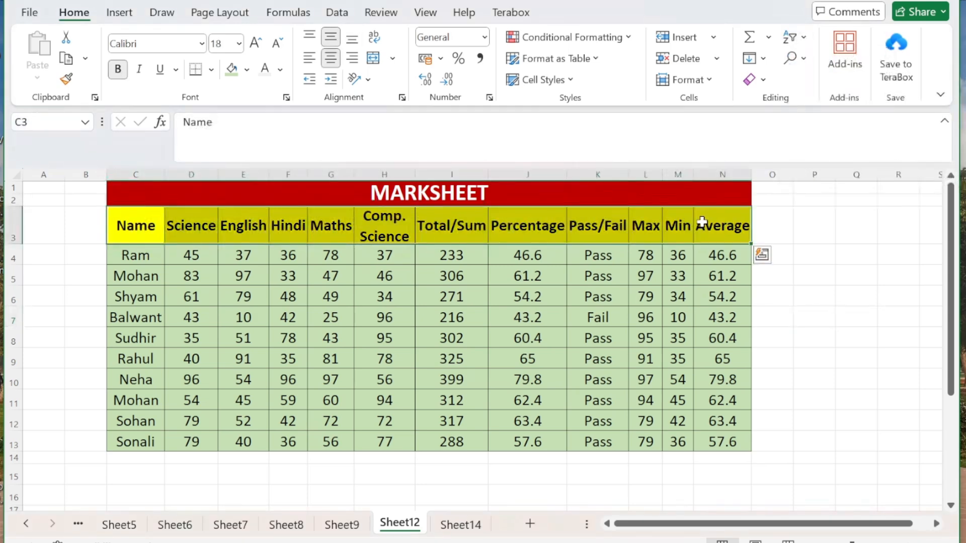
pyautogui.click(797, 37)
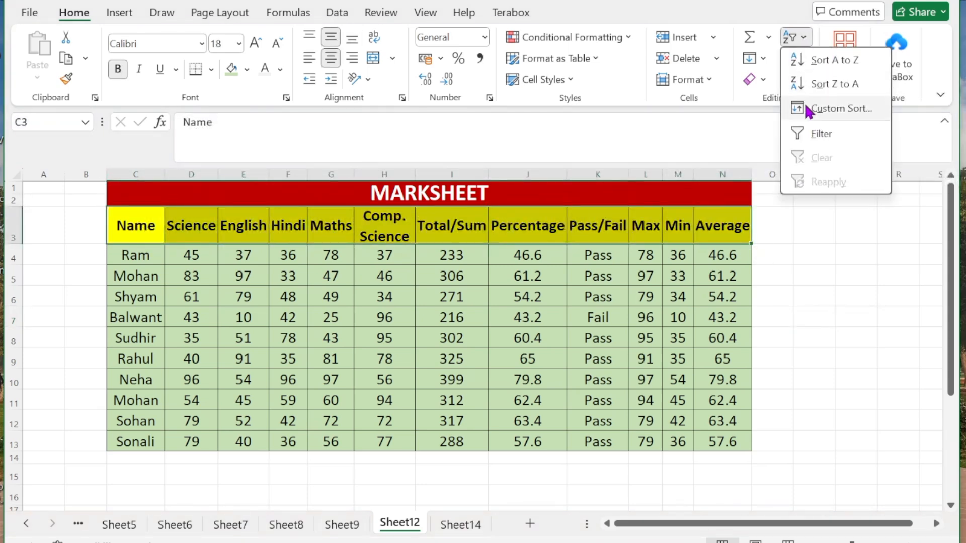
pyautogui.click(810, 135)
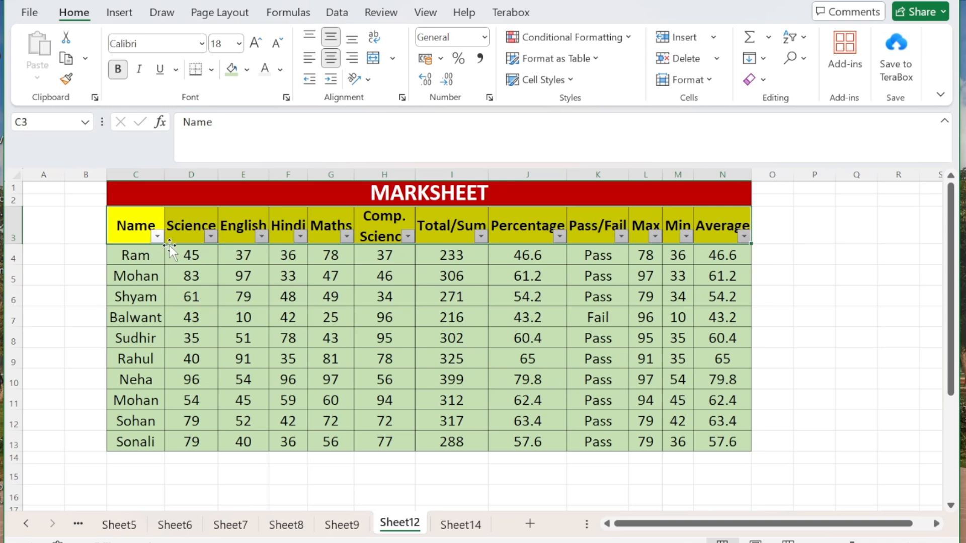
# Filter the Name column to only the student name held in C5.
pyautogui.click(157, 236)
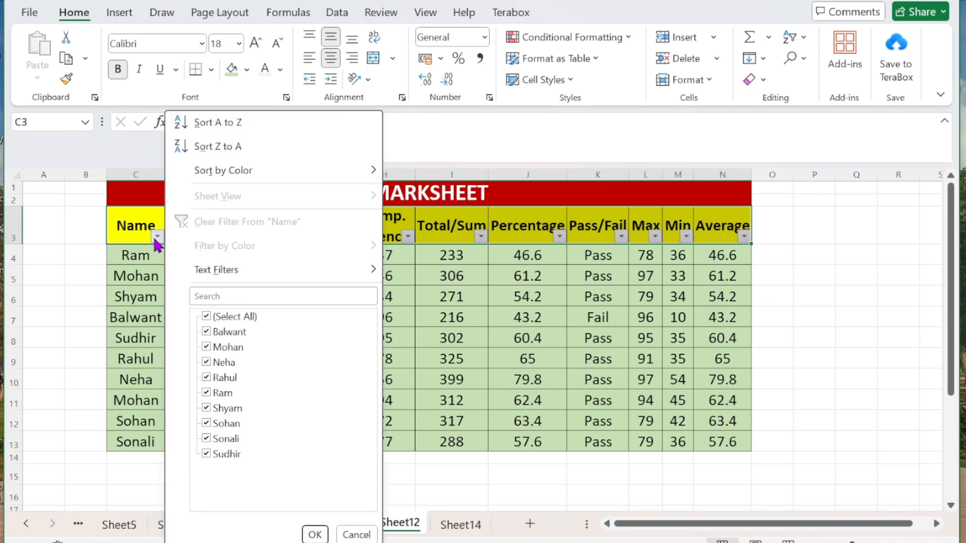
pyautogui.click(204, 313)
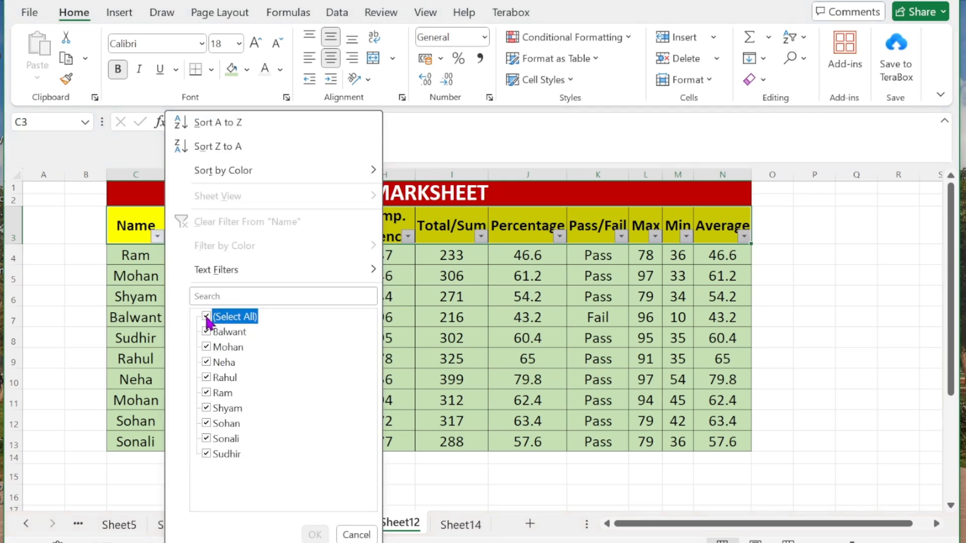
pyautogui.click(205, 345)
pyautogui.click(315, 535)
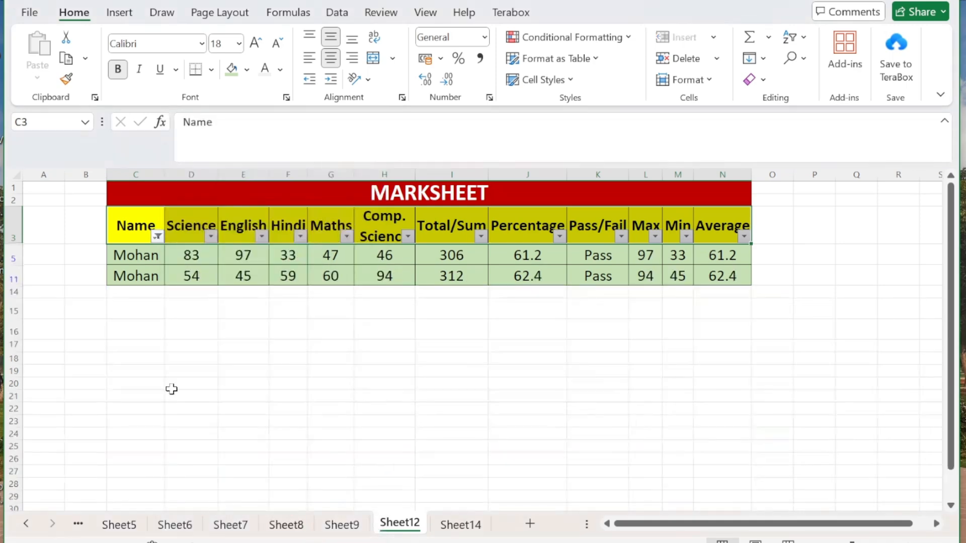
pyautogui.click(486, 336)
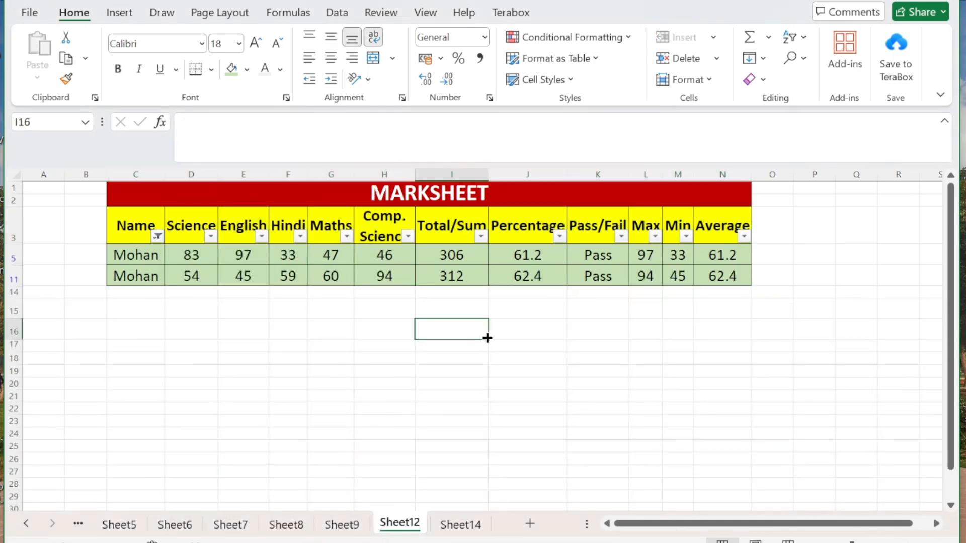
# Clear the applied Name filter from the marksheet while leaving Filter turned on.
pyautogui.click(162, 239)
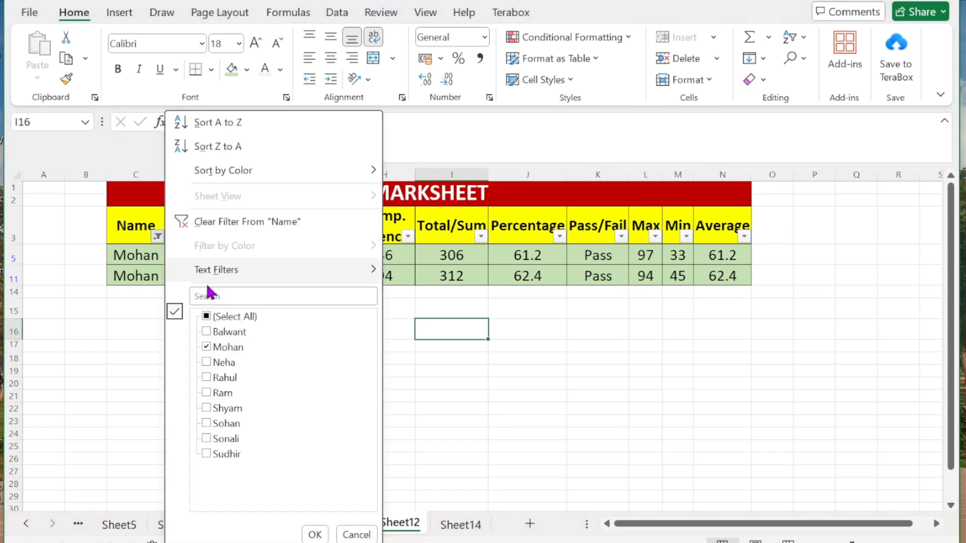
pyautogui.click(357, 535)
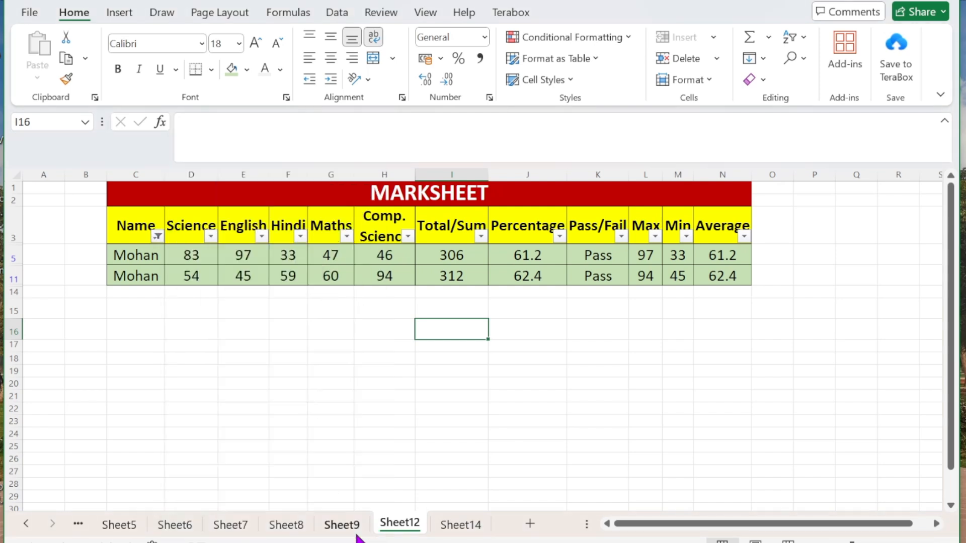
pyautogui.click(800, 43)
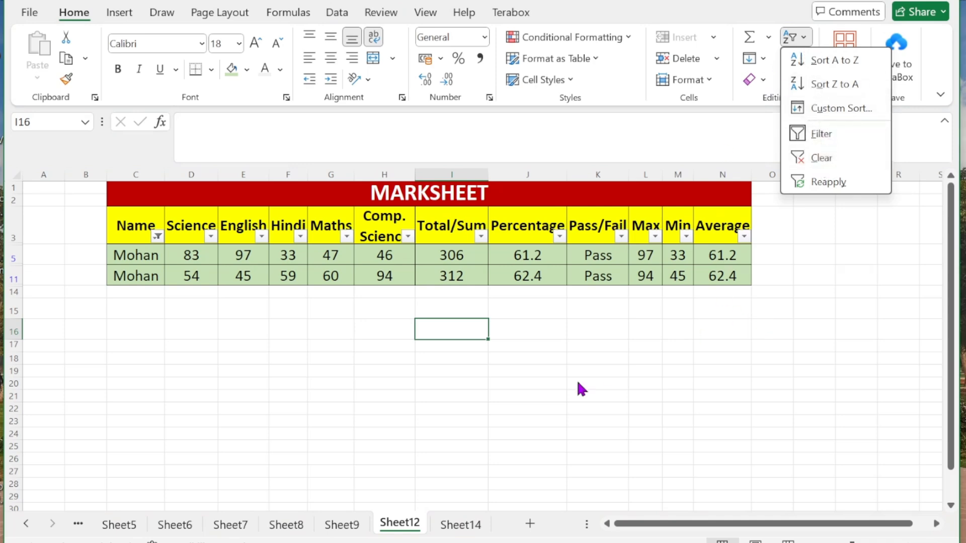
pyautogui.press('c')
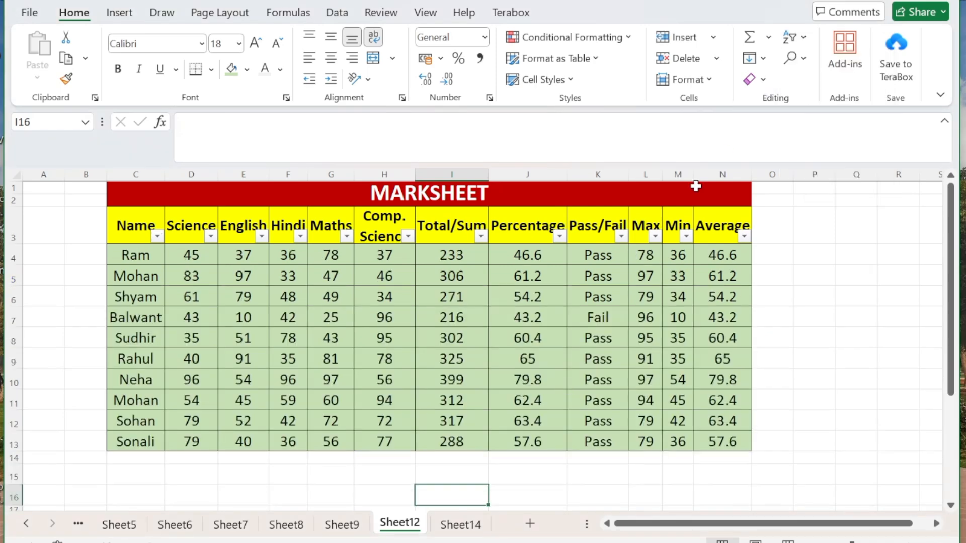
# Undo the last clearing of the Name filter.
pyautogui.click(799, 36)
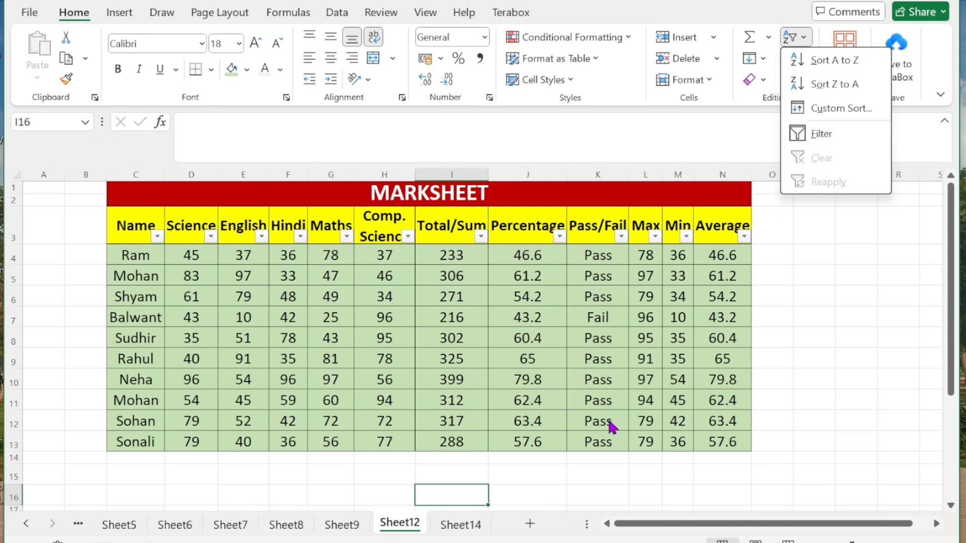
pyautogui.click(857, 300)
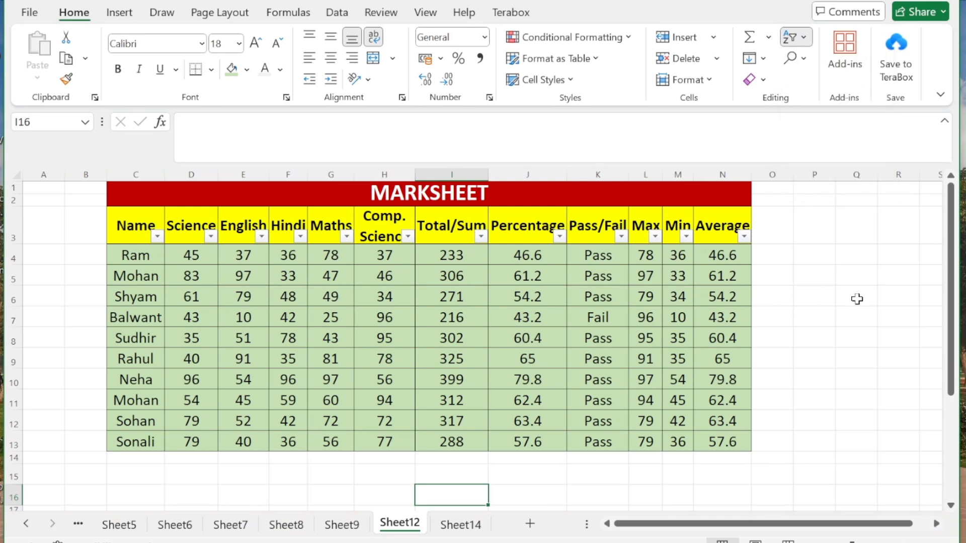
pyautogui.hotkey('ctrl', 'z')
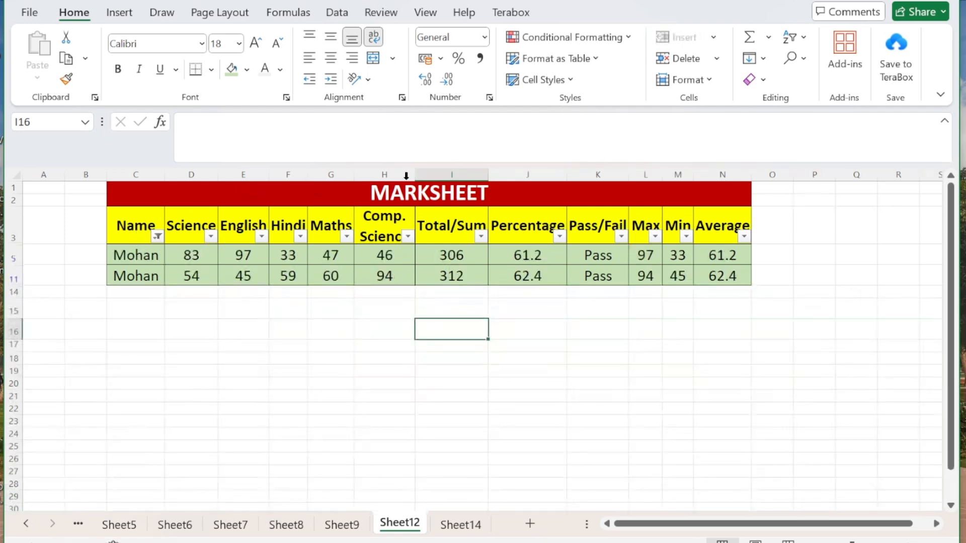
# Clear the Name filter so all marksheet rows show, and turn Filter off for the header row.
pyautogui.click(792, 37)
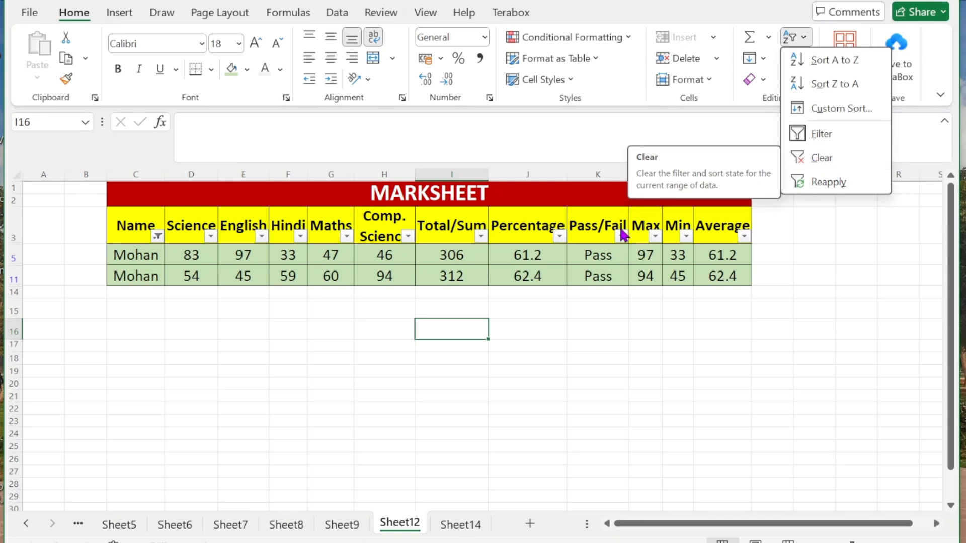
pyautogui.click(821, 159)
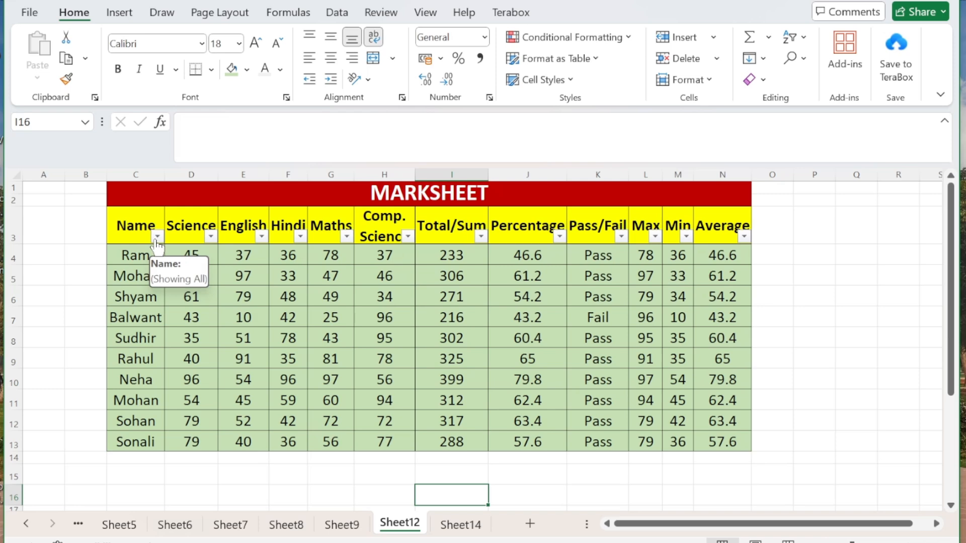
pyautogui.click(795, 42)
pyautogui.click(804, 133)
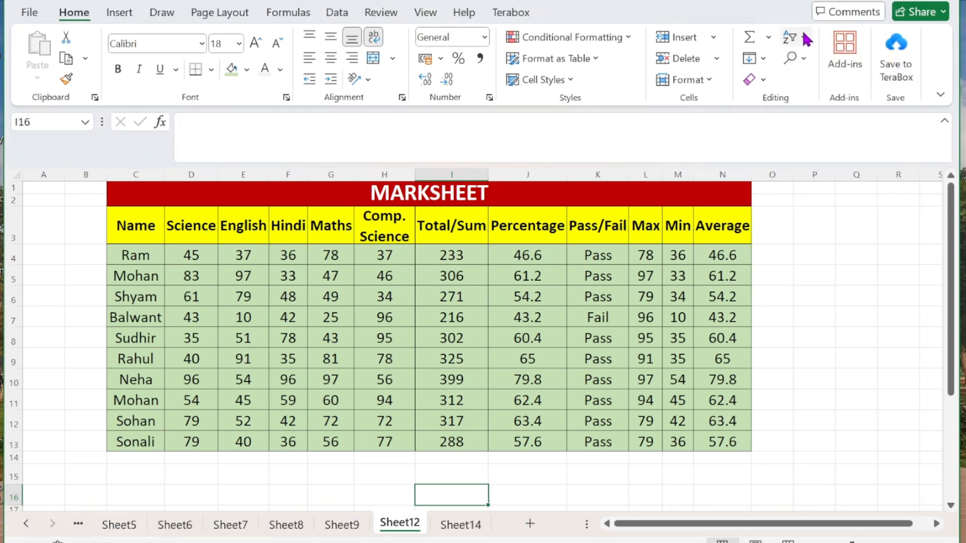
# Search the sheet for the student name held in C9 using Find Next, and close the search.
pyautogui.click(796, 59)
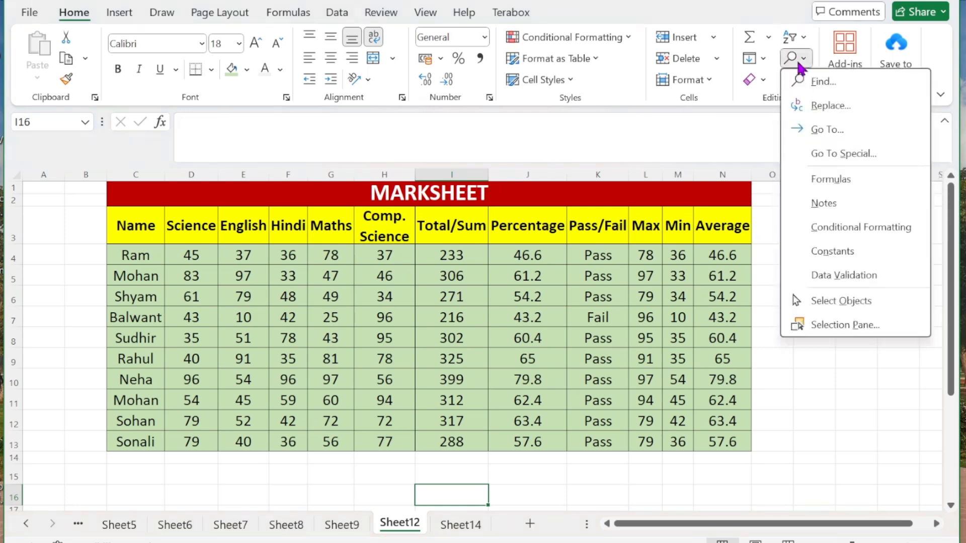
pyautogui.click(817, 81)
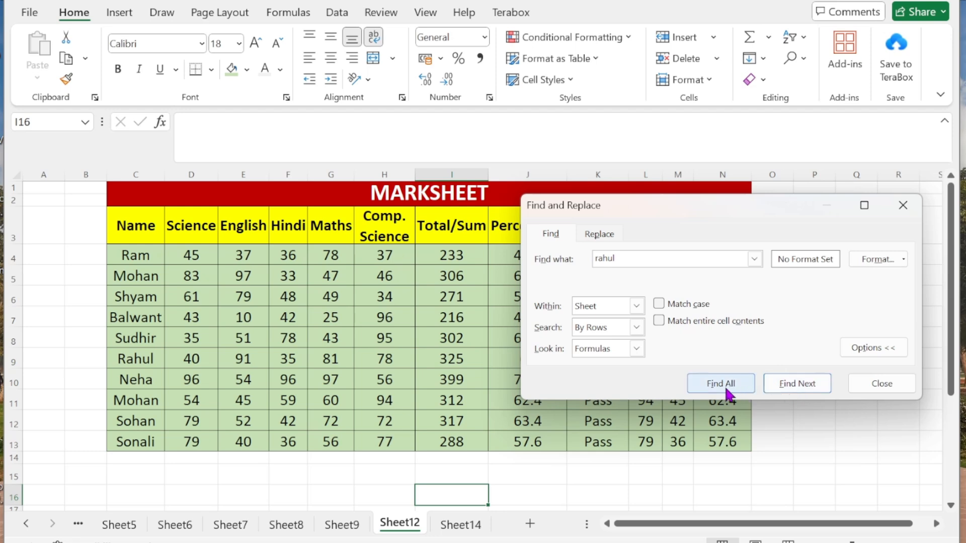
pyautogui.click(785, 387)
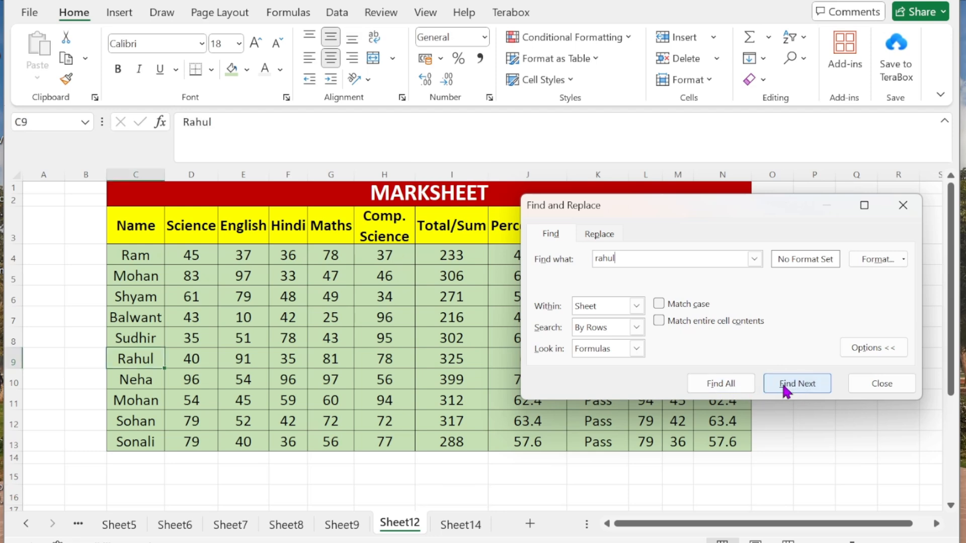
pyautogui.click(880, 385)
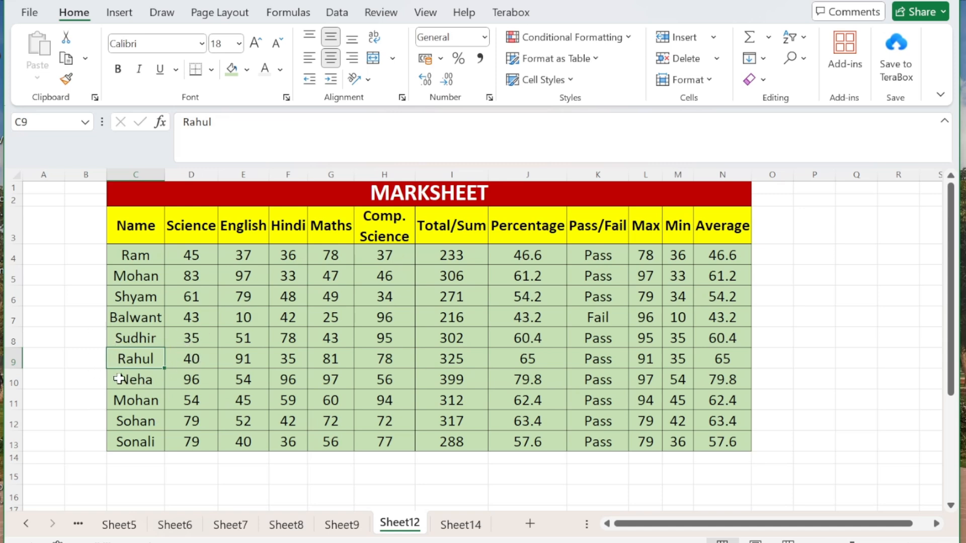
# Search the sheet for the student name held in C5, stepping through its occurrences in C11 and C5.
pyautogui.click(802, 38)
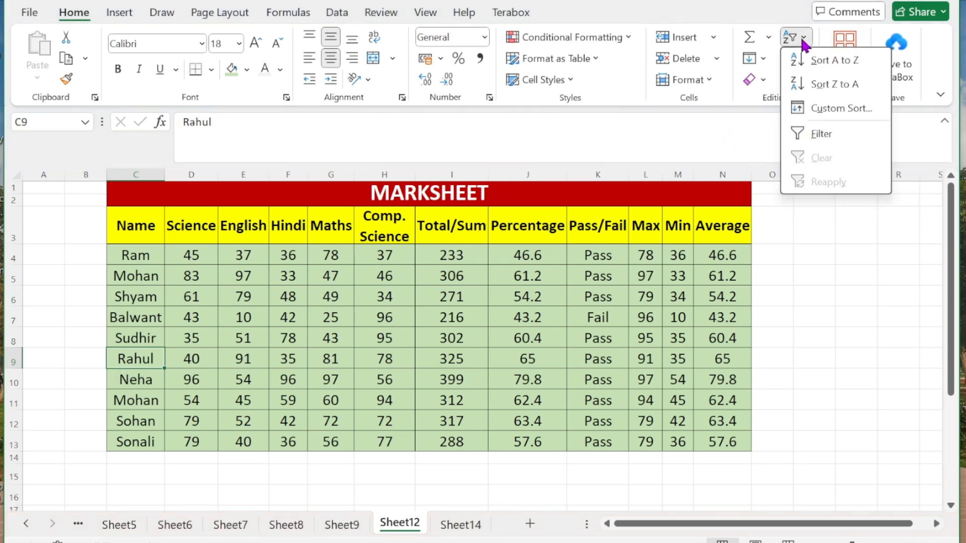
pyautogui.click(750, 58)
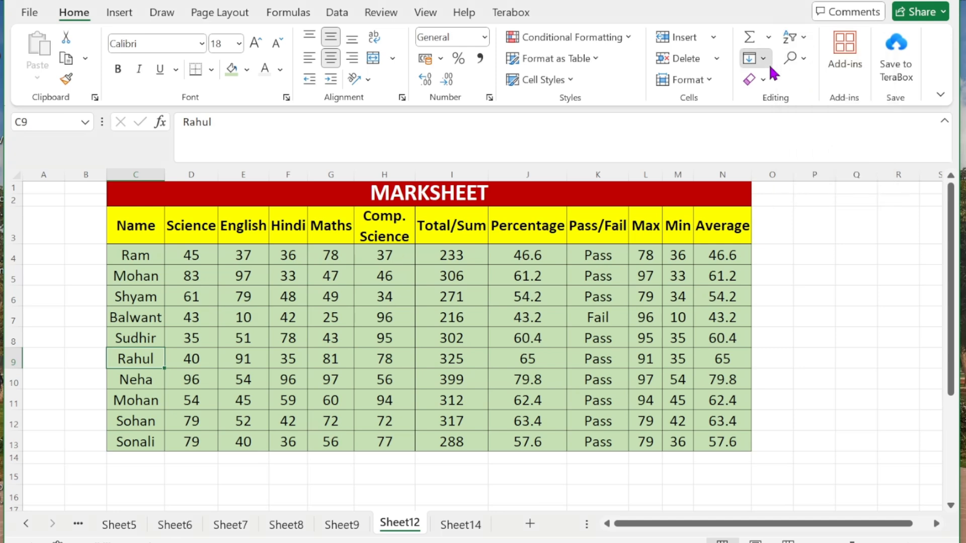
pyautogui.click(798, 58)
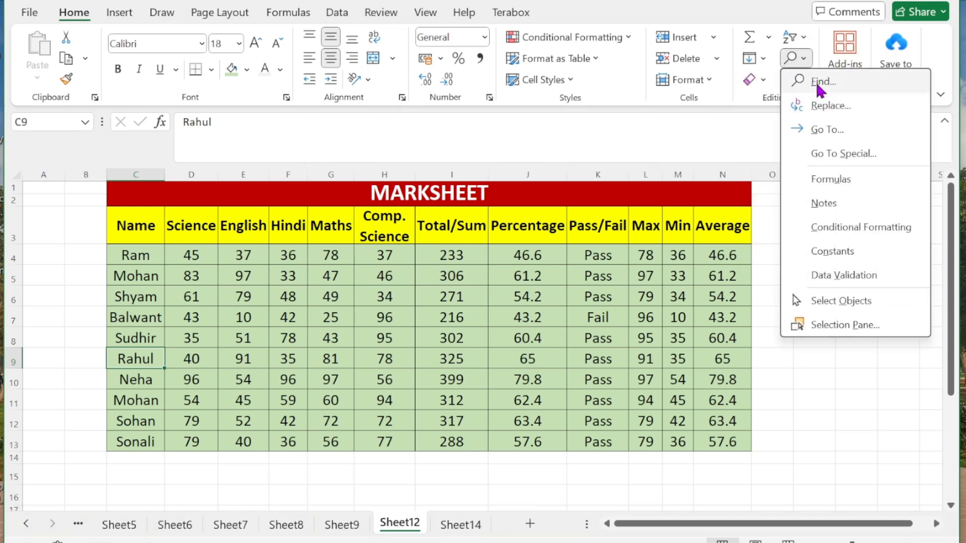
pyautogui.click(816, 81)
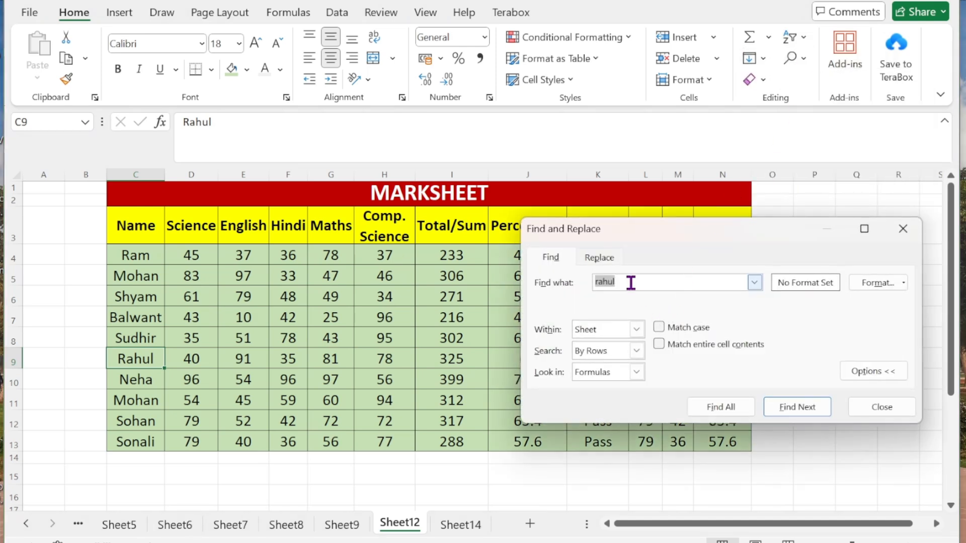
pyautogui.press('BackSpace')
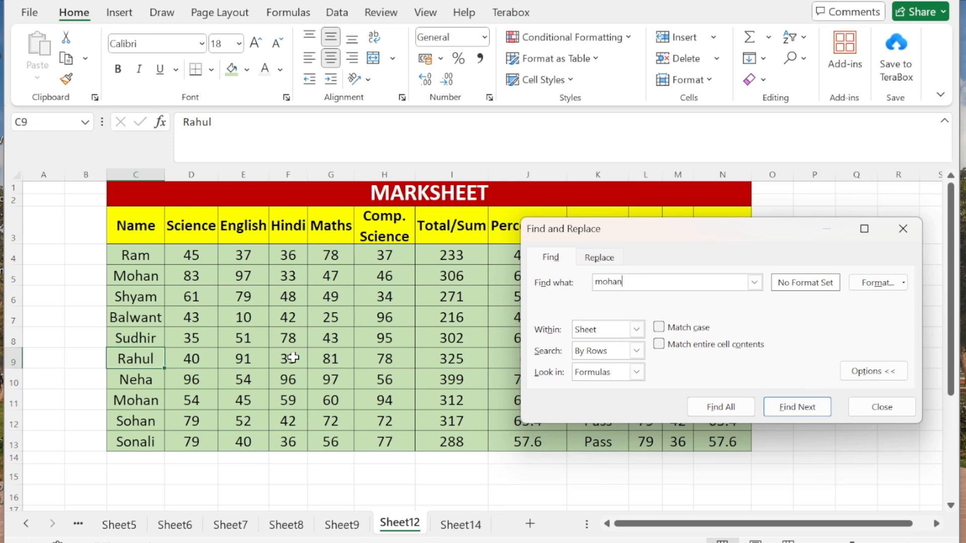
pyautogui.click(794, 410)
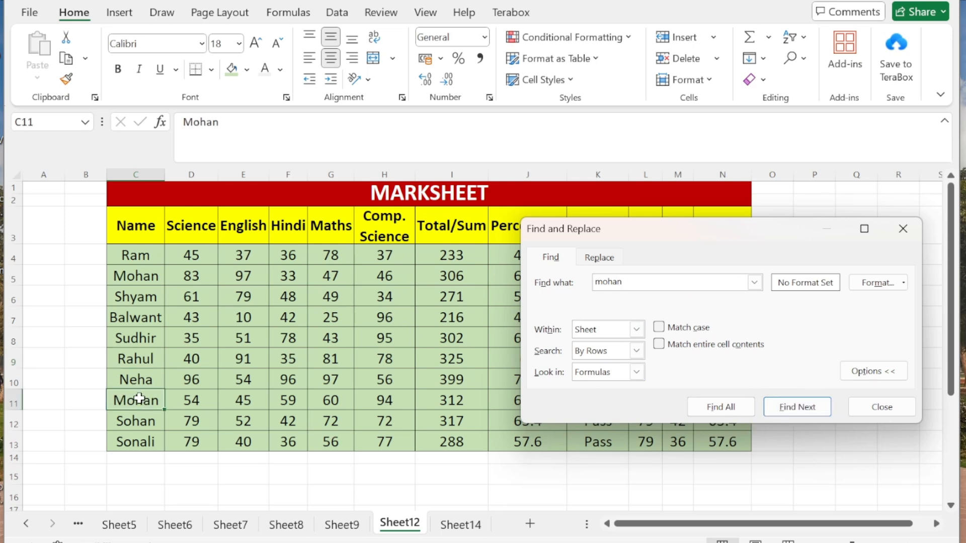
pyautogui.click(805, 408)
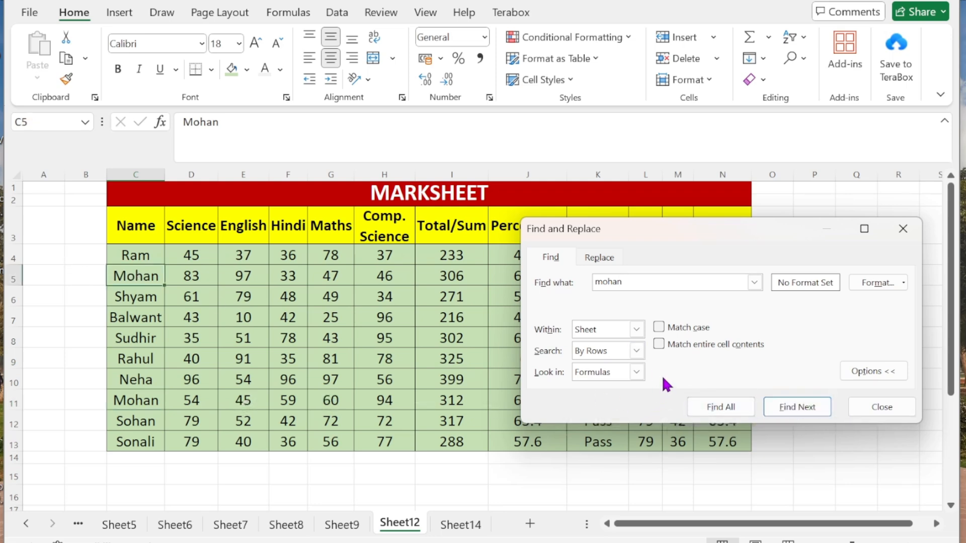
# List every cell containing the searched student name with Find All, and close Find and Replace.
pyautogui.click(702, 407)
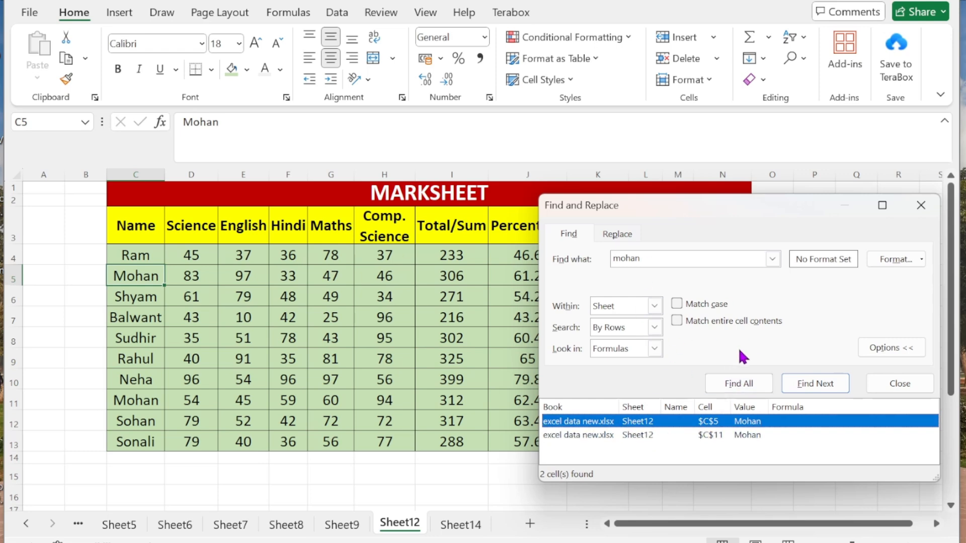
pyautogui.click(922, 206)
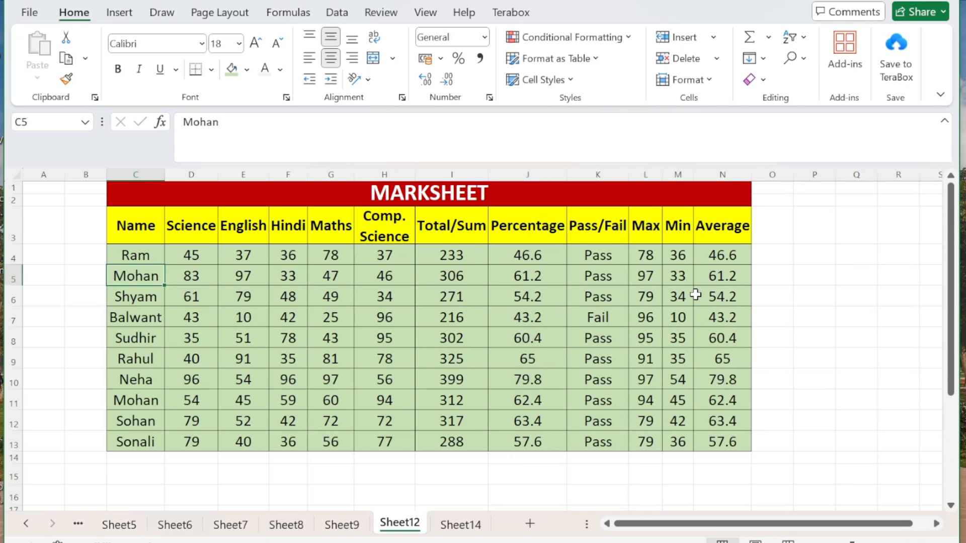
pyautogui.hotkey('ctrl', 'f')
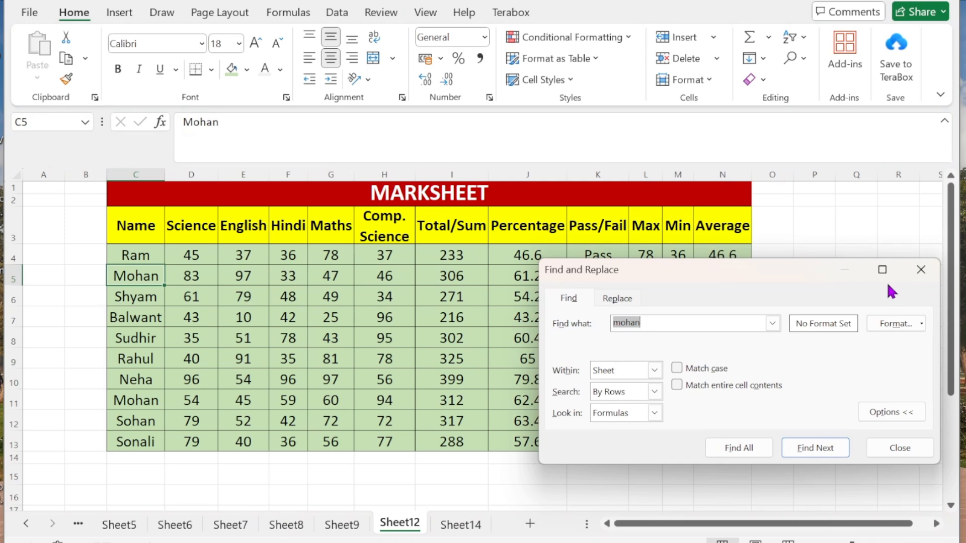
pyautogui.click(922, 271)
# Replace only the C5 occurrence of the searched student name with a different student name.
pyautogui.click(794, 59)
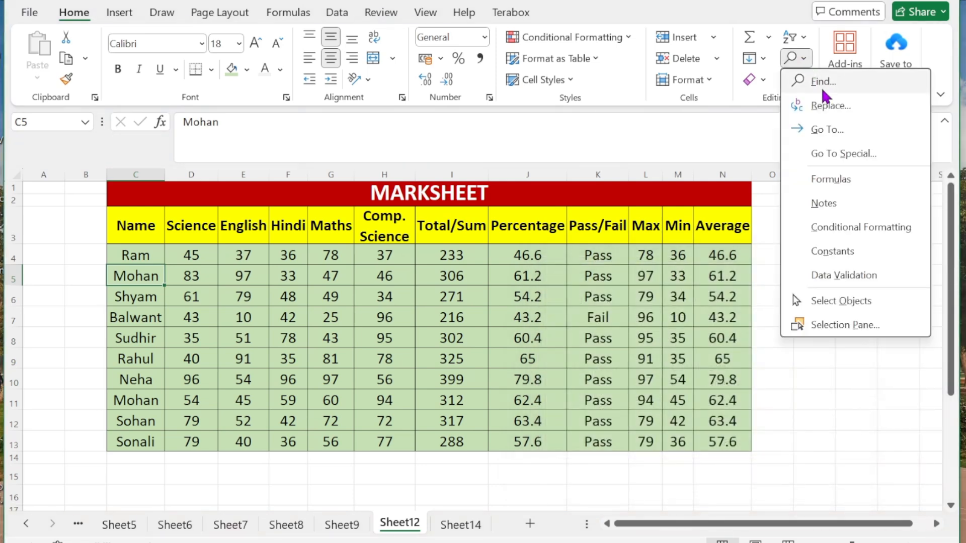
pyautogui.click(825, 106)
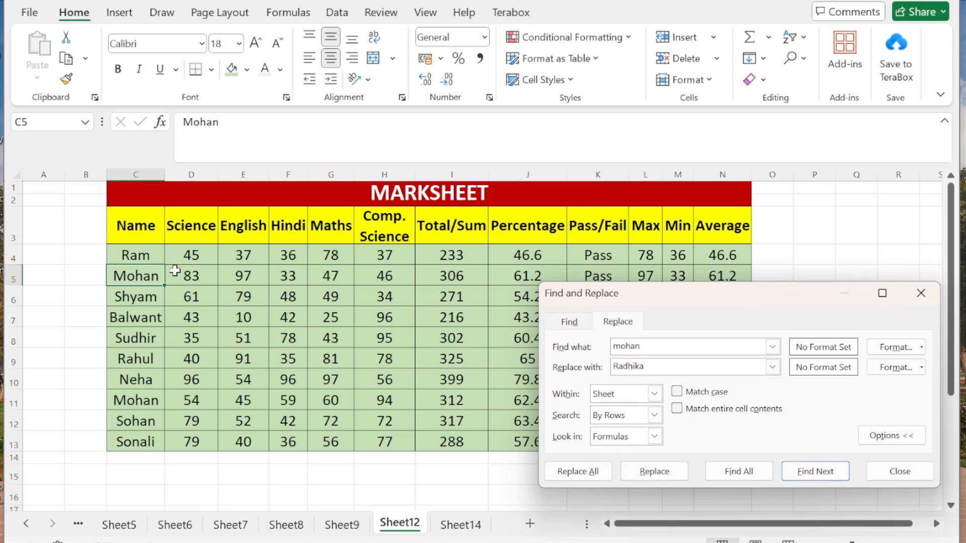
pyautogui.click(649, 471)
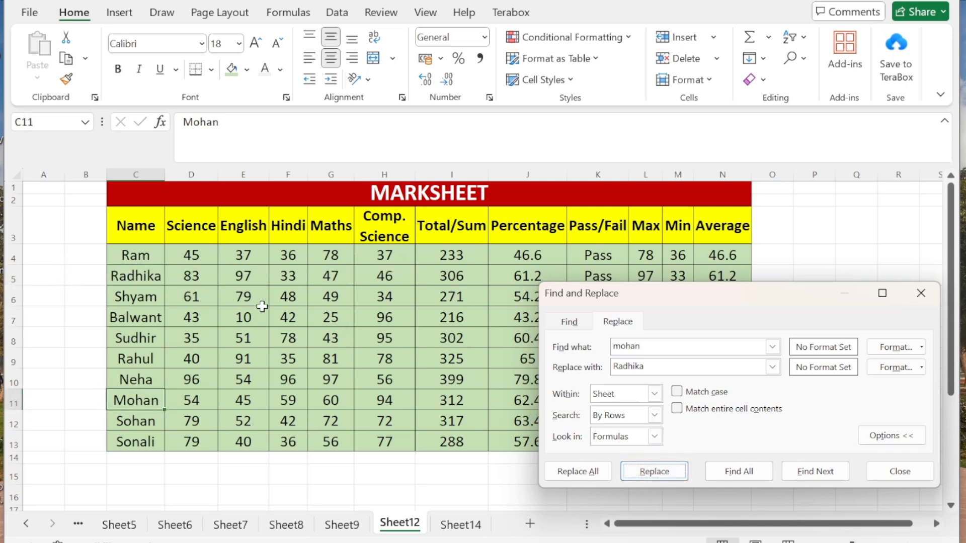
pyautogui.click(900, 473)
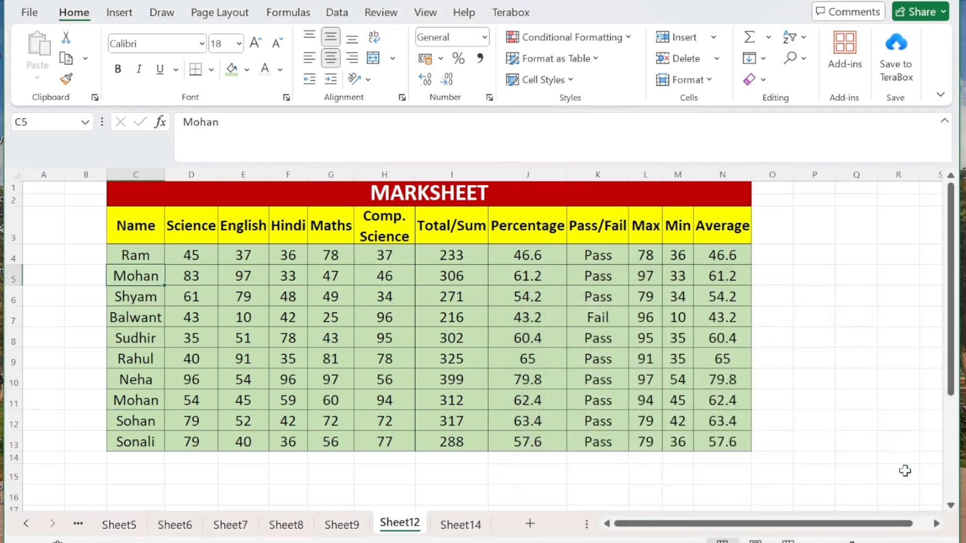
# Replace all occurrences of the student name held in C5 and C11 with the entered replacement name, and close Find and Replace.
pyautogui.click(804, 64)
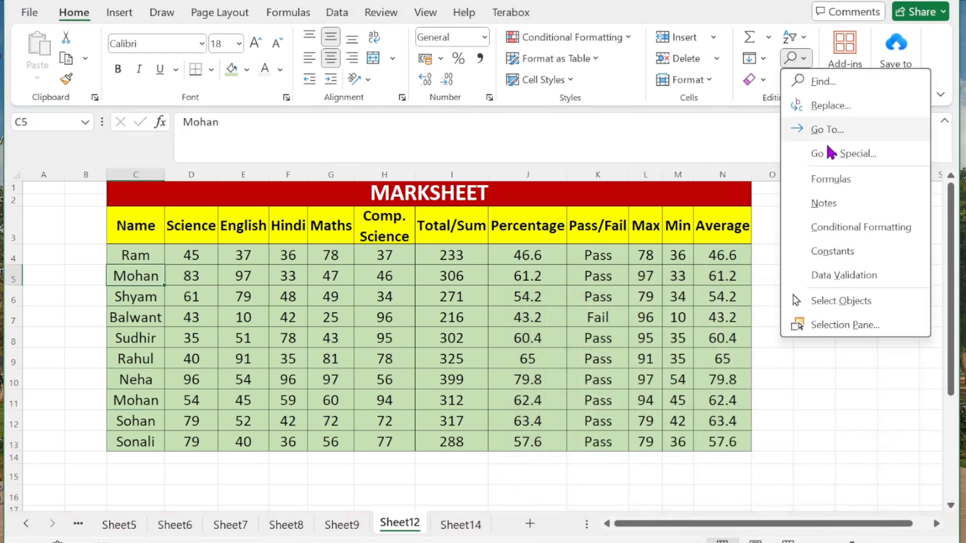
pyautogui.click(833, 107)
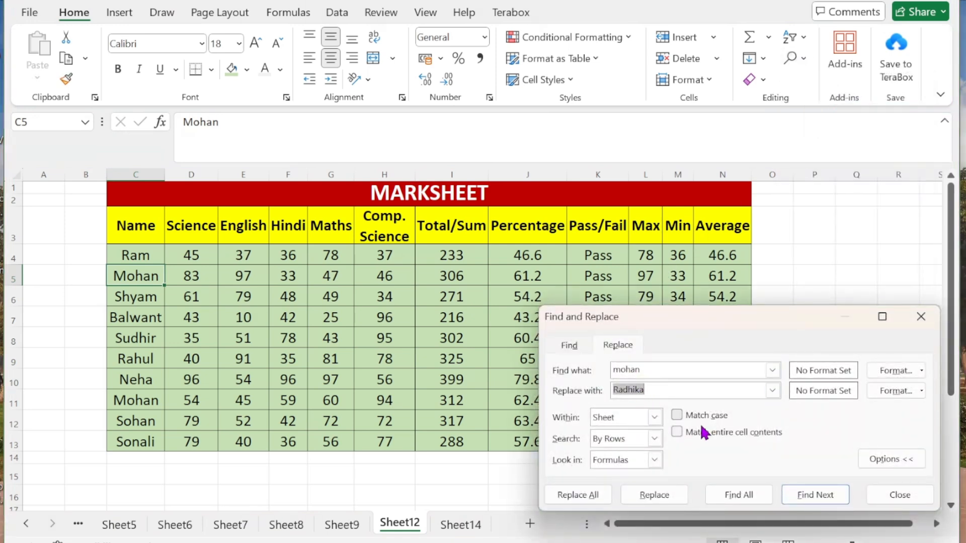
pyautogui.click(577, 496)
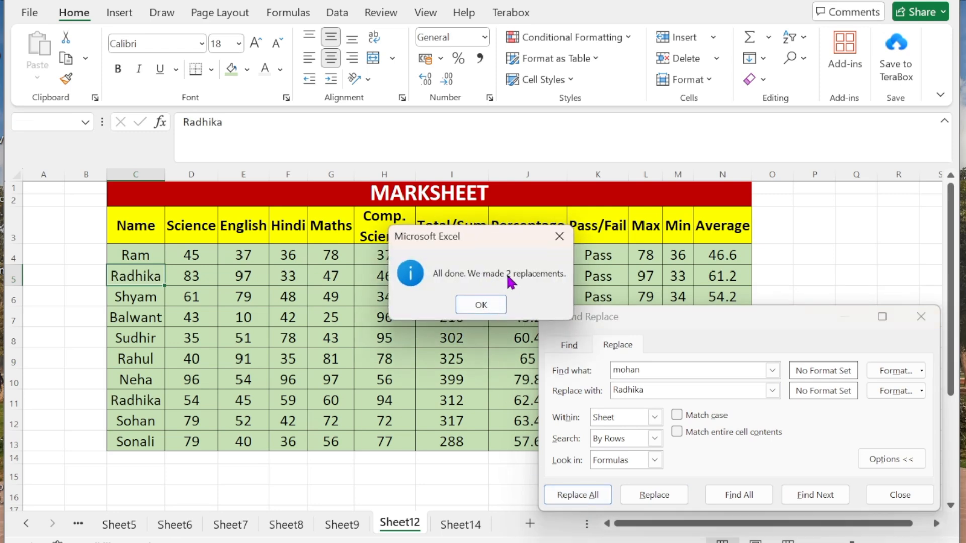
pyautogui.click(482, 305)
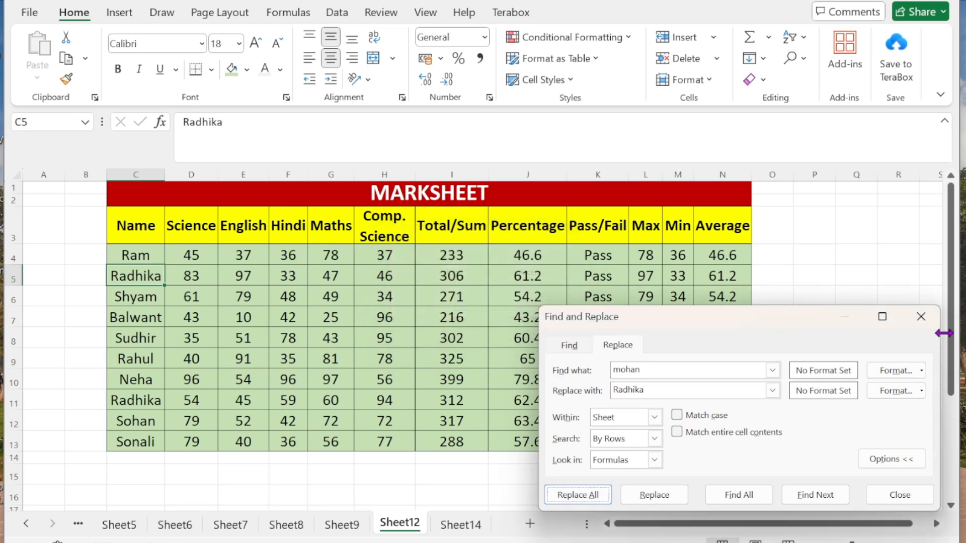
pyautogui.click(901, 495)
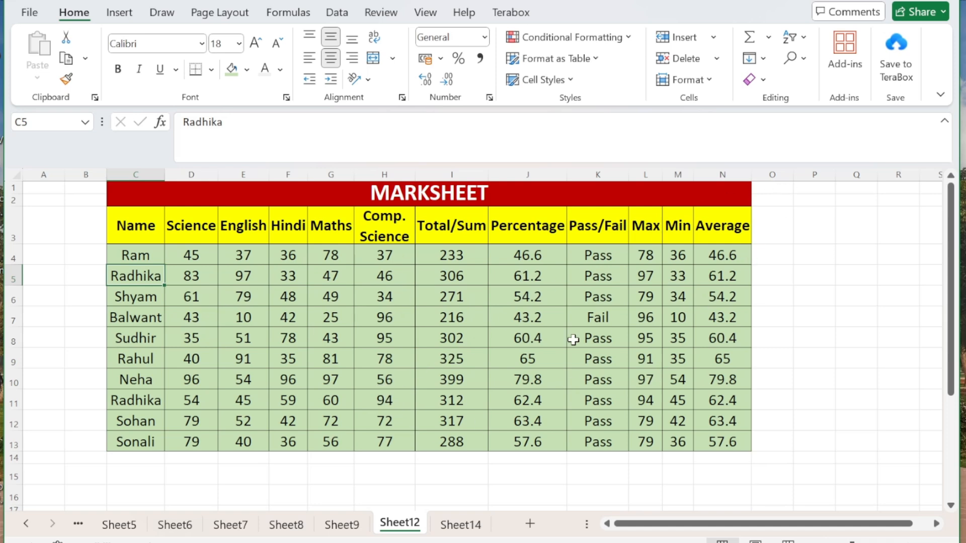
pyautogui.hotkey('ctrl', 'h')
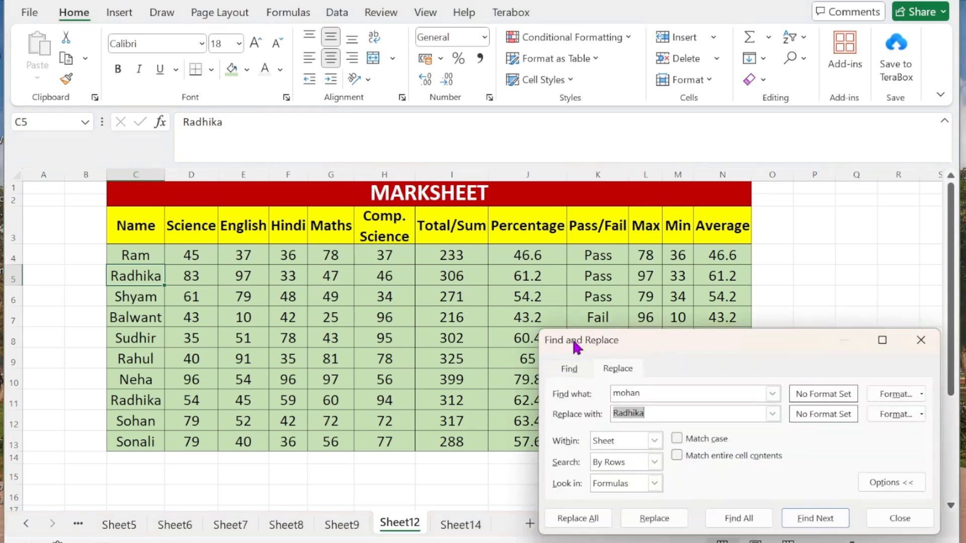
pyautogui.click(920, 344)
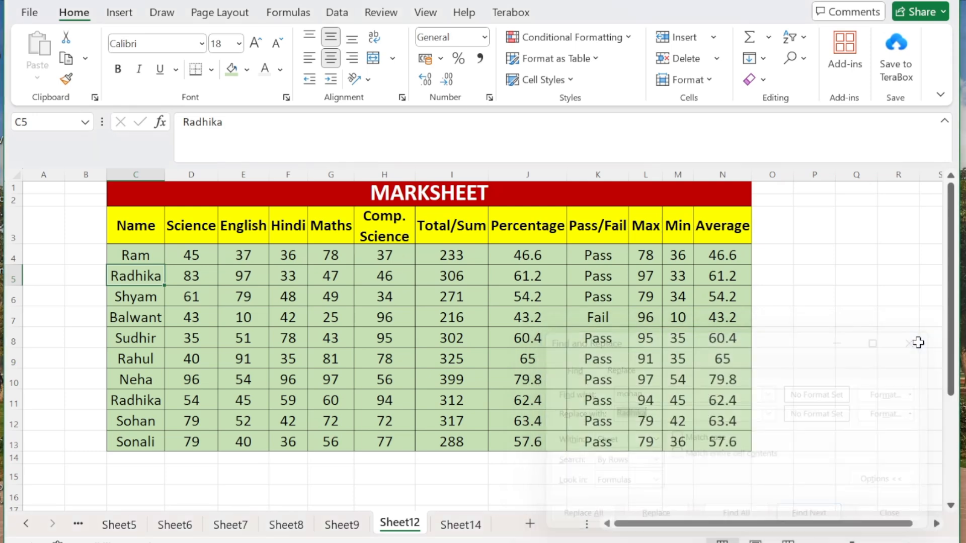
# Use Go To to jump to cell C7 and back to cell C5.
pyautogui.click(802, 60)
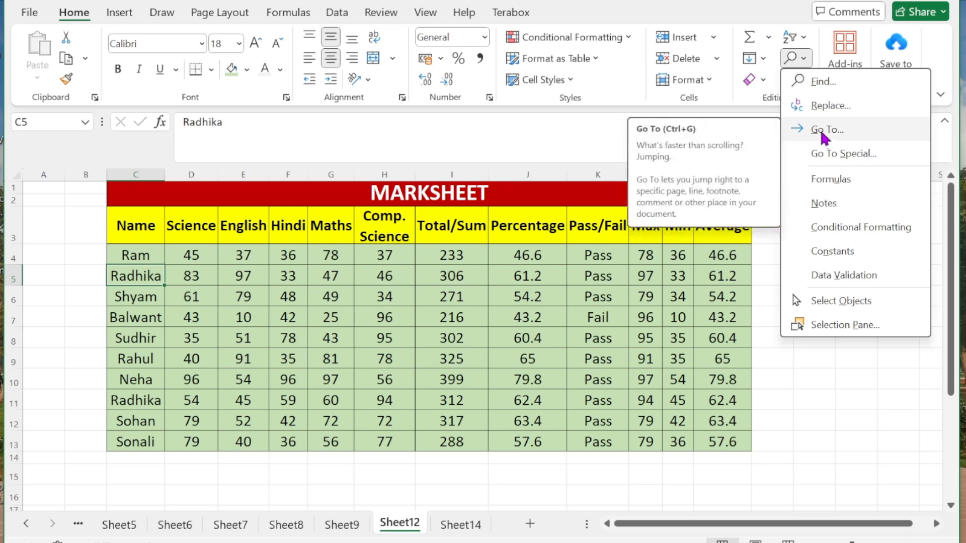
pyautogui.click(823, 132)
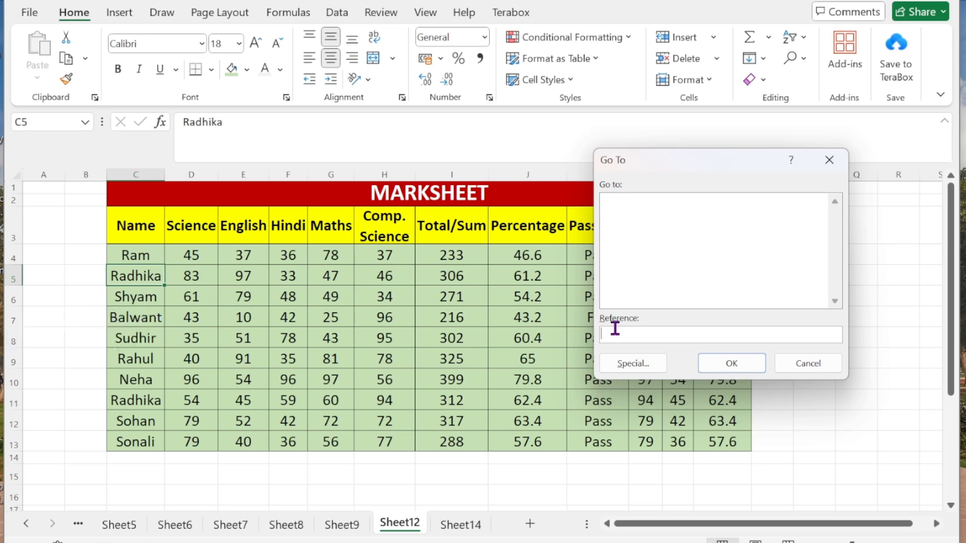
pyautogui.write('c7')
pyautogui.click(734, 362)
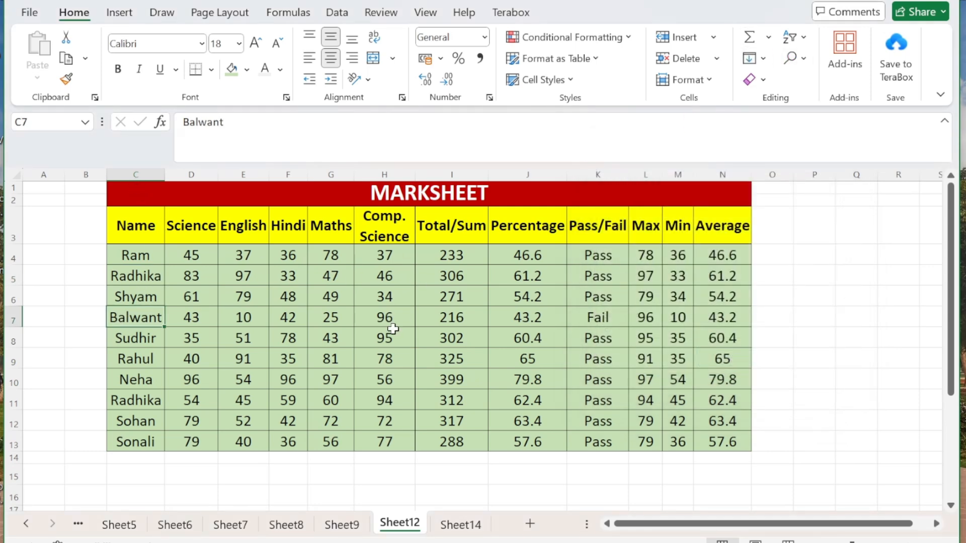
pyautogui.hotkey('ctrl', 'g')
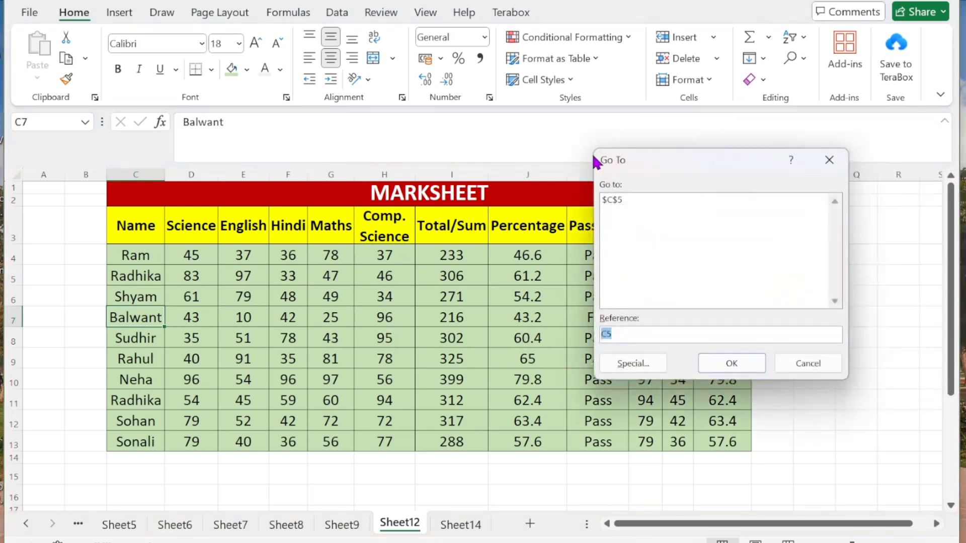
pyautogui.press('Return')
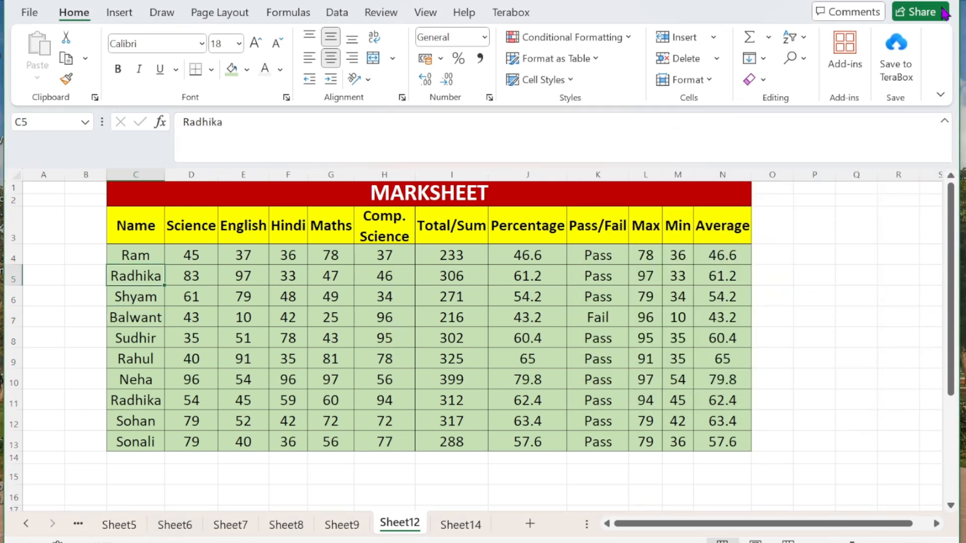
pyautogui.click(800, 58)
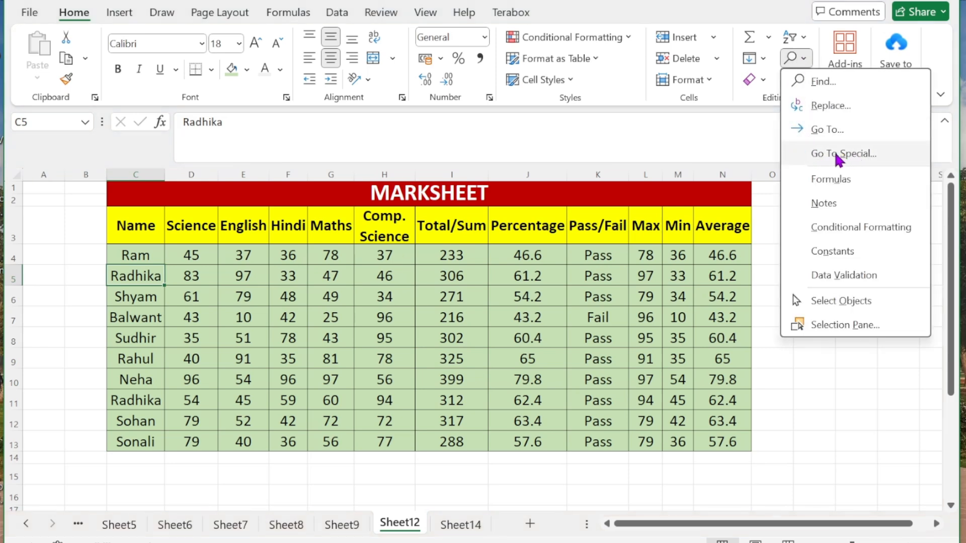
pyautogui.click(834, 153)
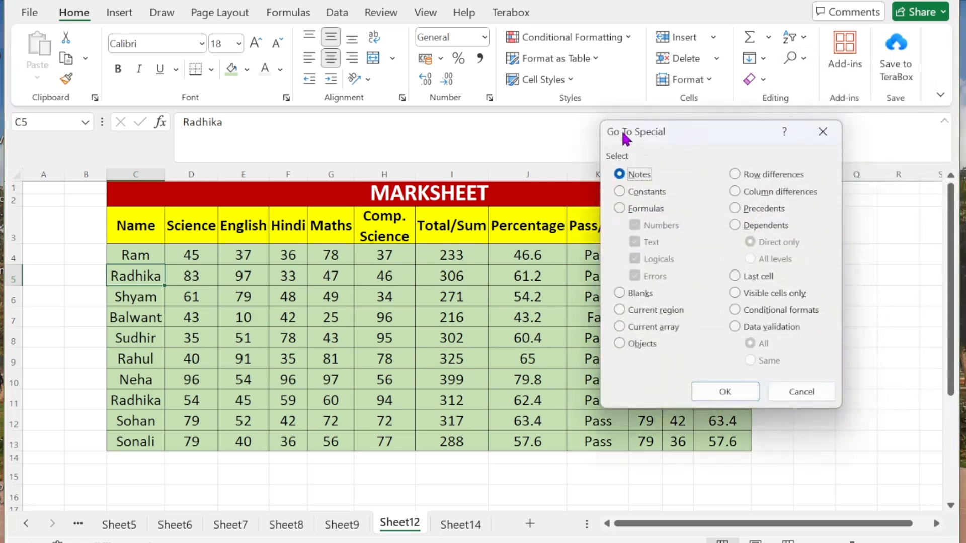
pyautogui.click(830, 135)
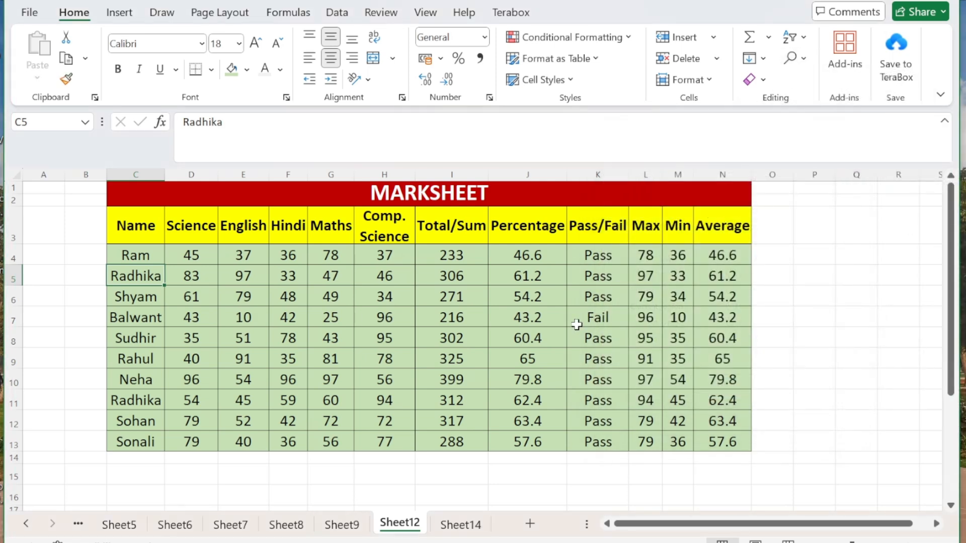
# Use Go To Special to select only the numeric constants on the sheet, excluding text, logicals and errors.
pyautogui.hotkey('ctrl', 'g')
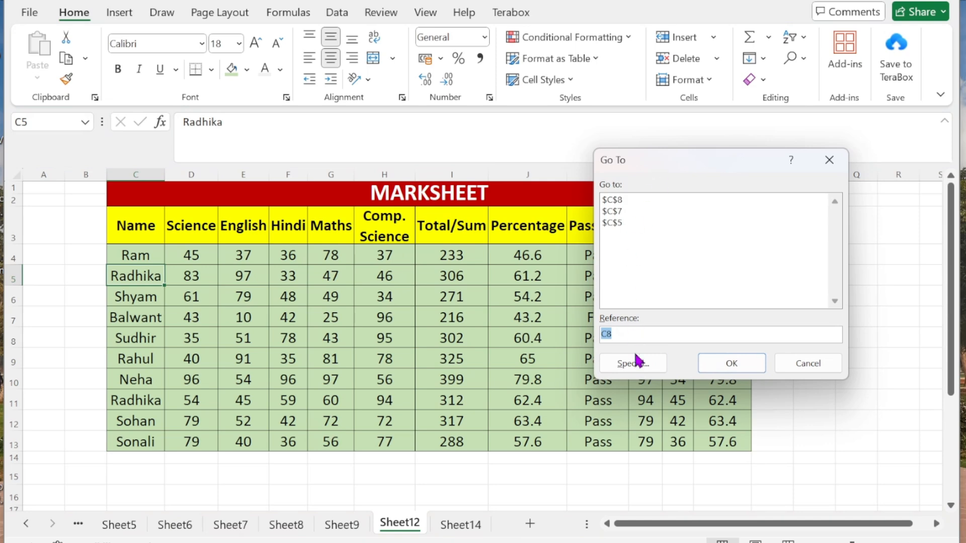
pyautogui.click(625, 368)
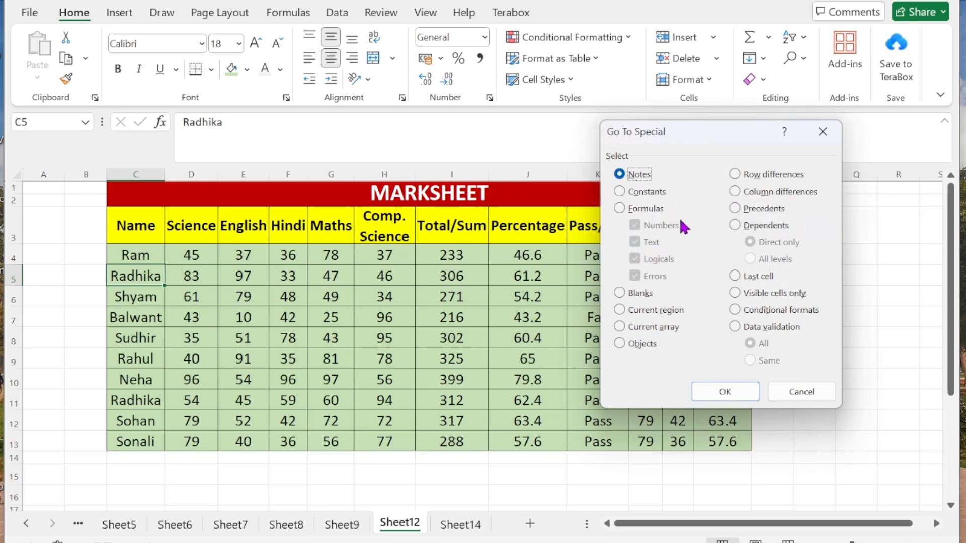
pyautogui.click(620, 191)
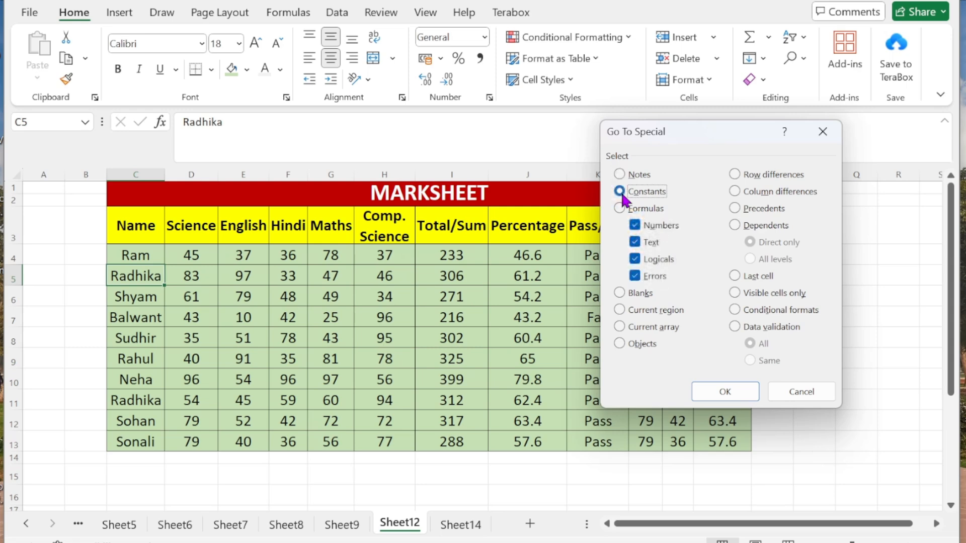
pyautogui.click(635, 243)
pyautogui.click(635, 259)
pyautogui.click(635, 276)
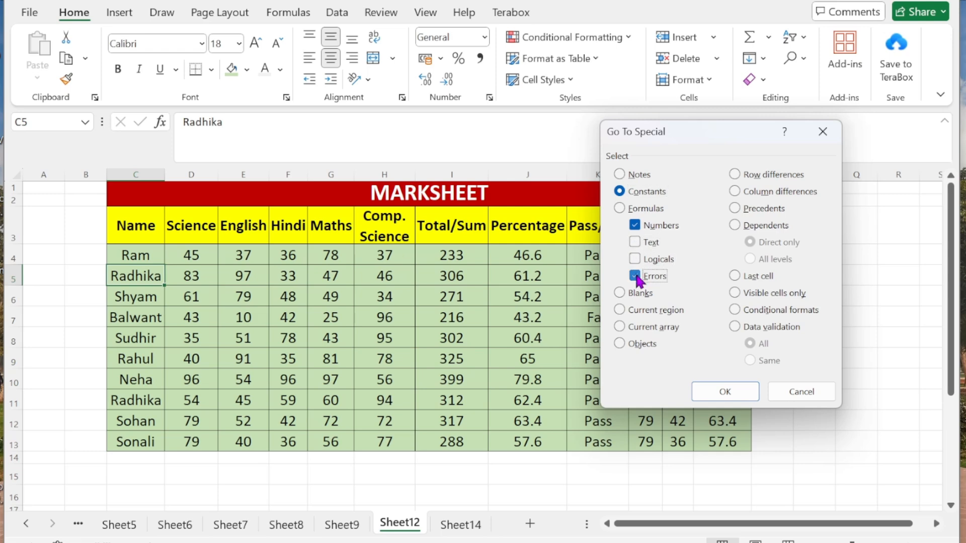
pyautogui.click(722, 392)
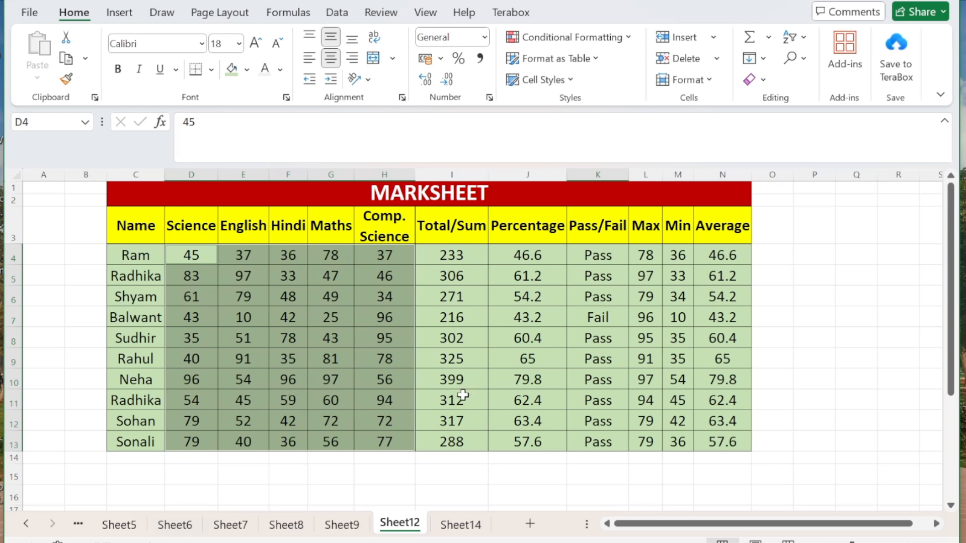
# Try to select only text constants within the currently selected marks using Go To Special.
pyautogui.hotkey('ctrl', 'g')
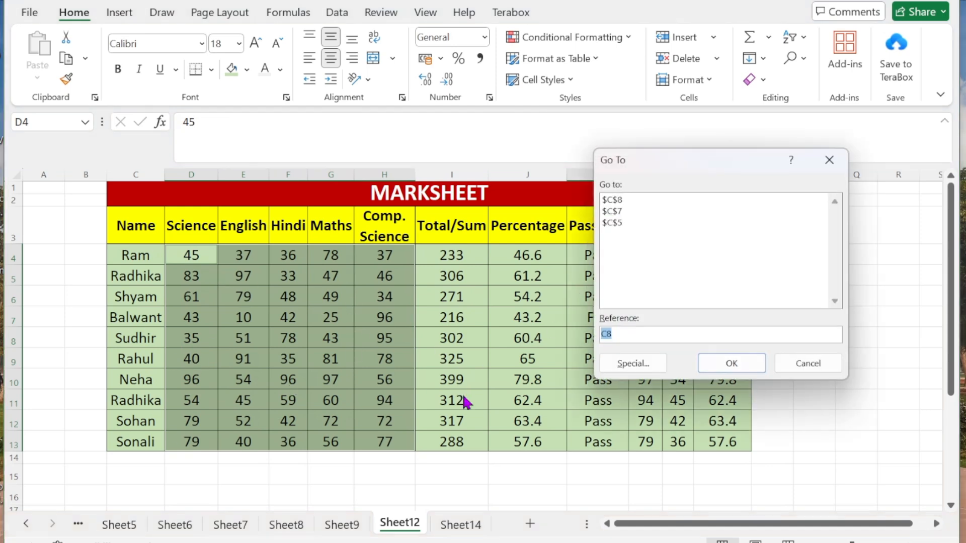
pyautogui.click(626, 366)
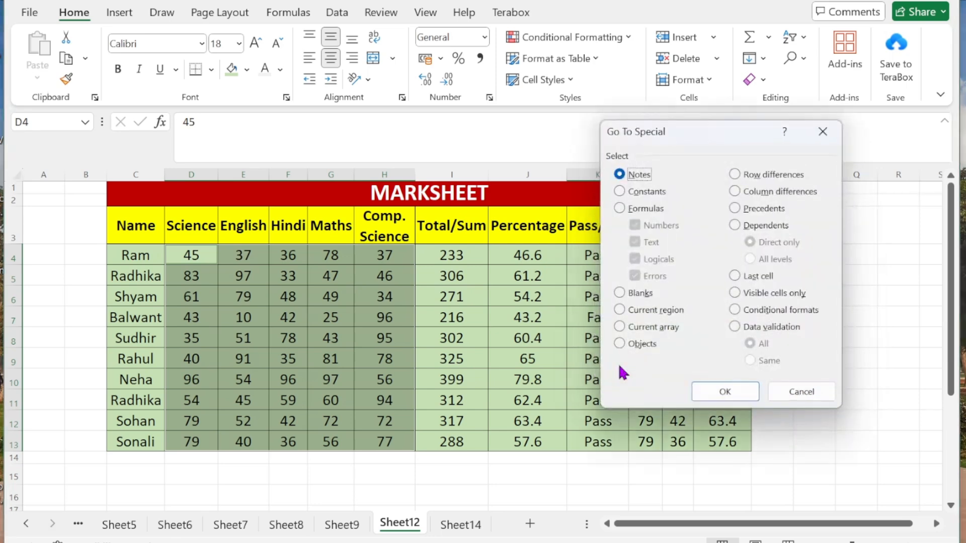
pyautogui.click(621, 192)
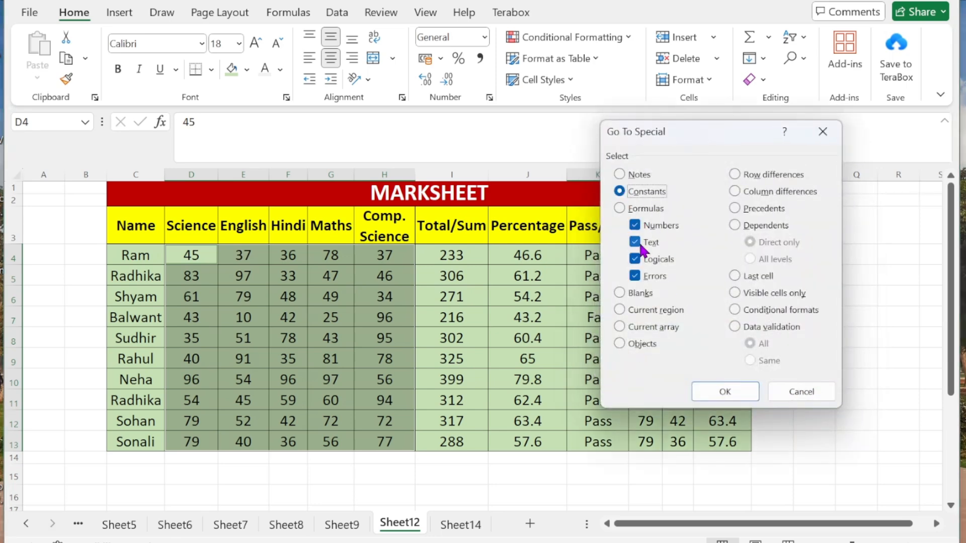
pyautogui.click(635, 225)
pyautogui.click(637, 261)
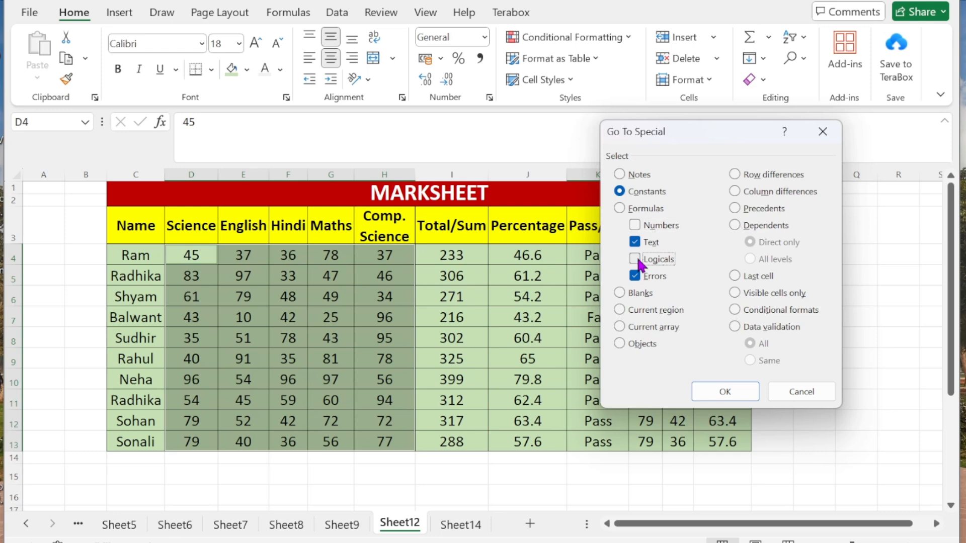
pyautogui.click(635, 276)
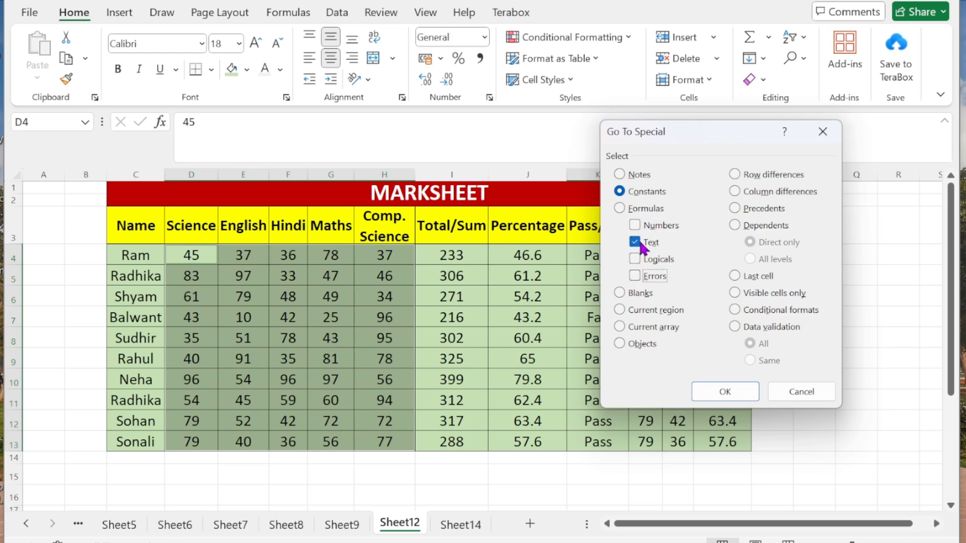
pyautogui.click(718, 391)
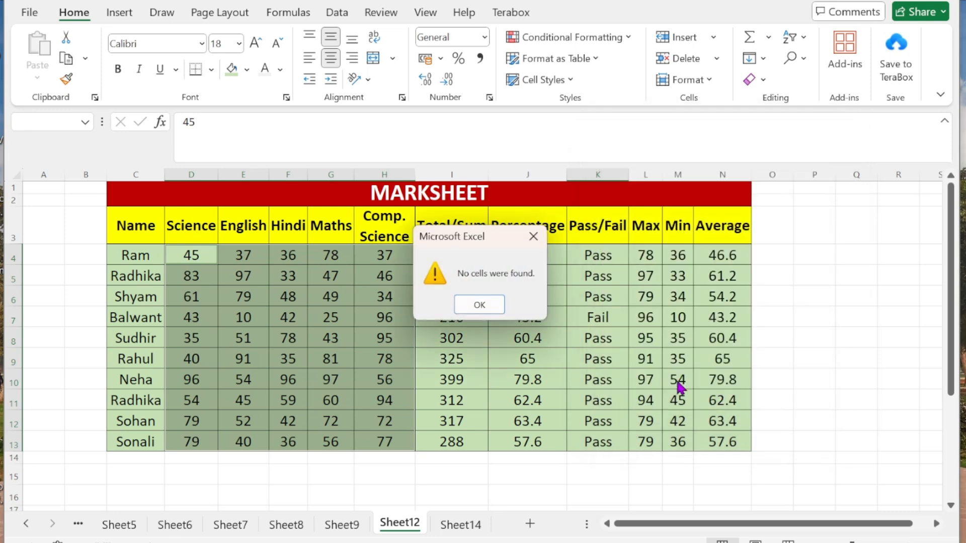
pyautogui.click(475, 304)
# From single cell J7, use Go To Special to select only the sheet's text constants, excluding numbers, logicals and errors.
pyautogui.click(527, 316)
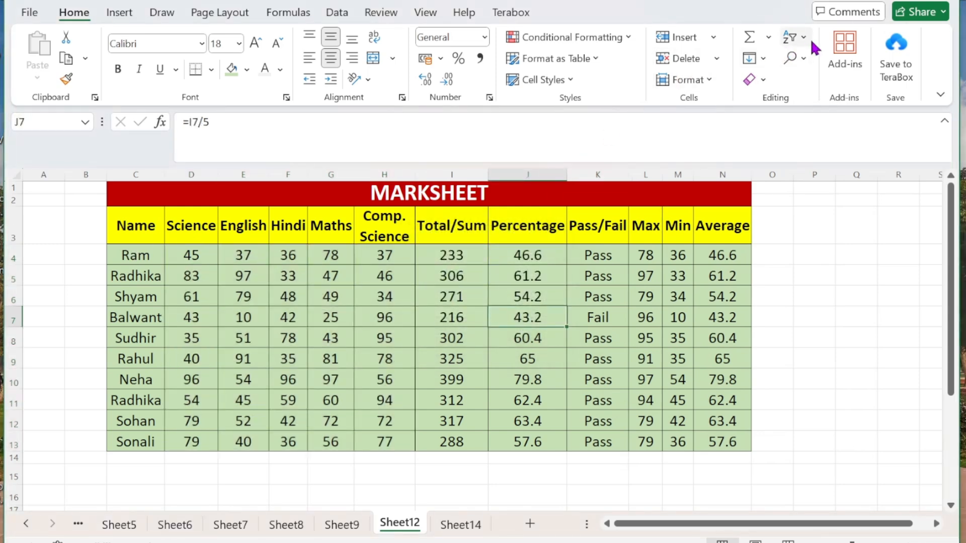
pyautogui.click(805, 62)
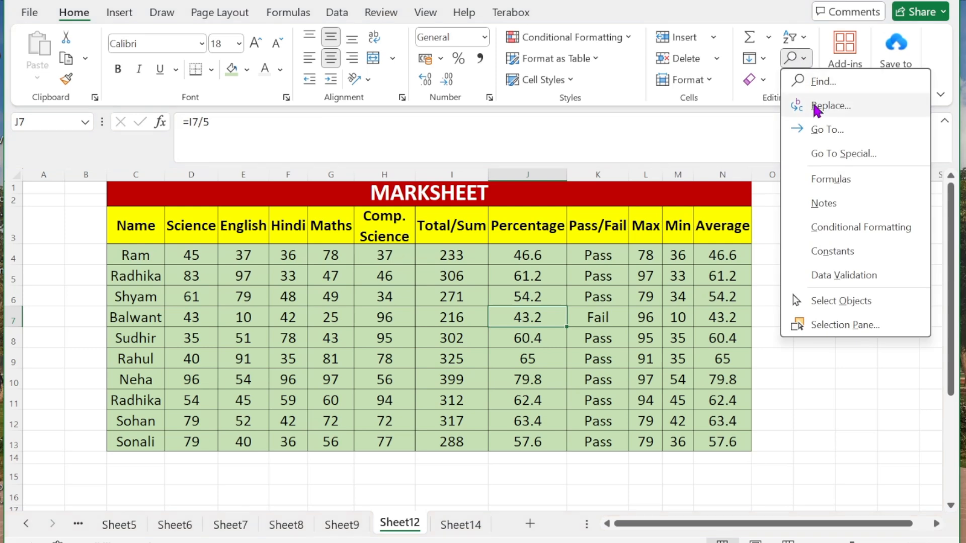
pyautogui.click(823, 154)
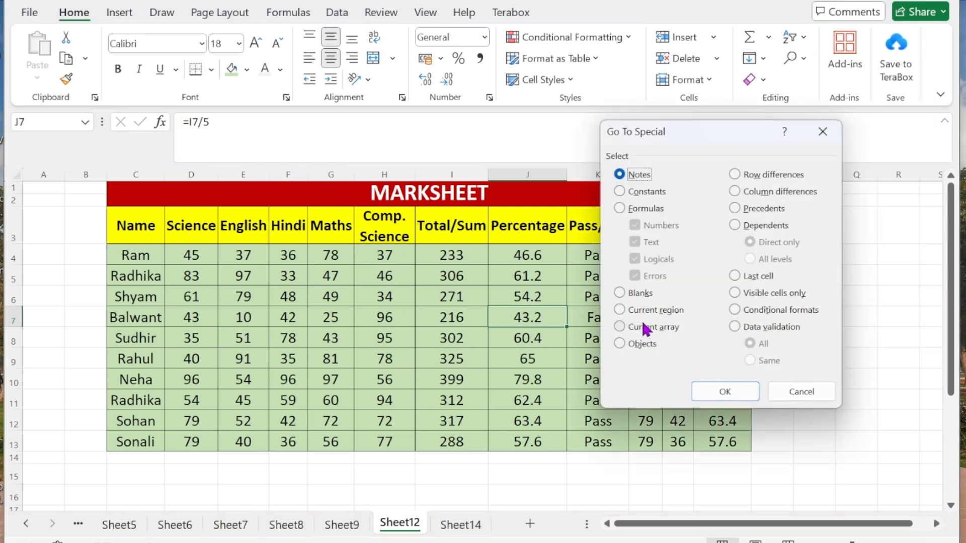
pyautogui.click(619, 196)
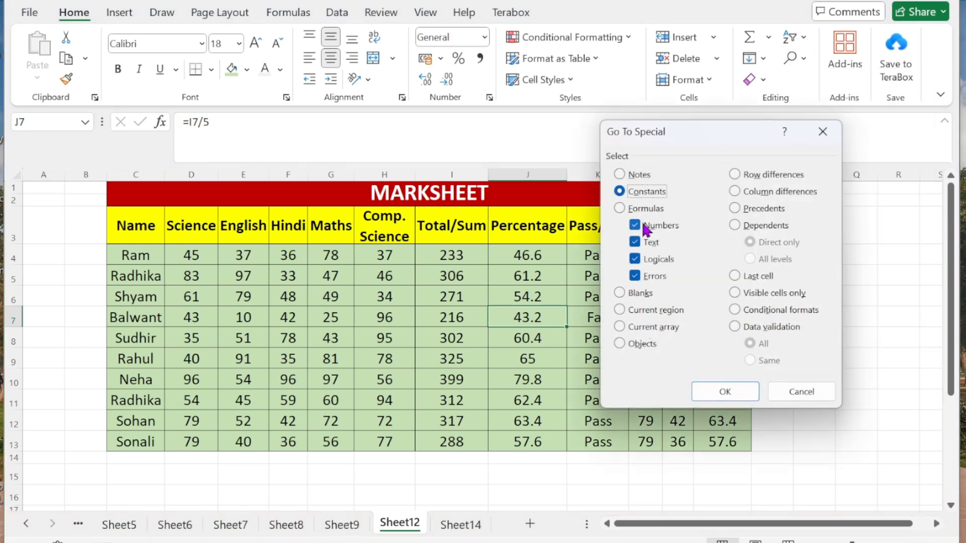
pyautogui.click(635, 226)
pyautogui.click(636, 260)
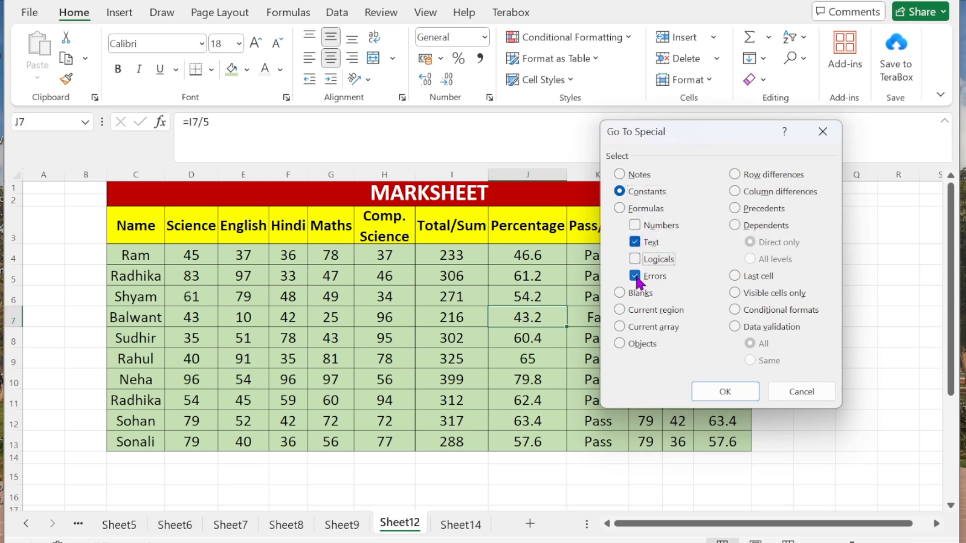
pyautogui.click(635, 276)
pyautogui.click(725, 392)
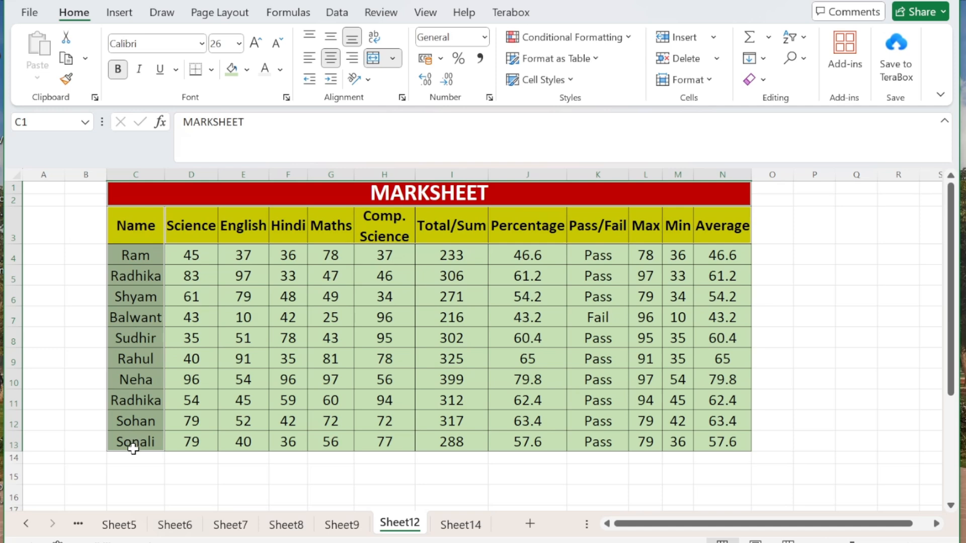
# Change the fill of the header row C3:N3 to white and deselect it.
pyautogui.click(464, 373)
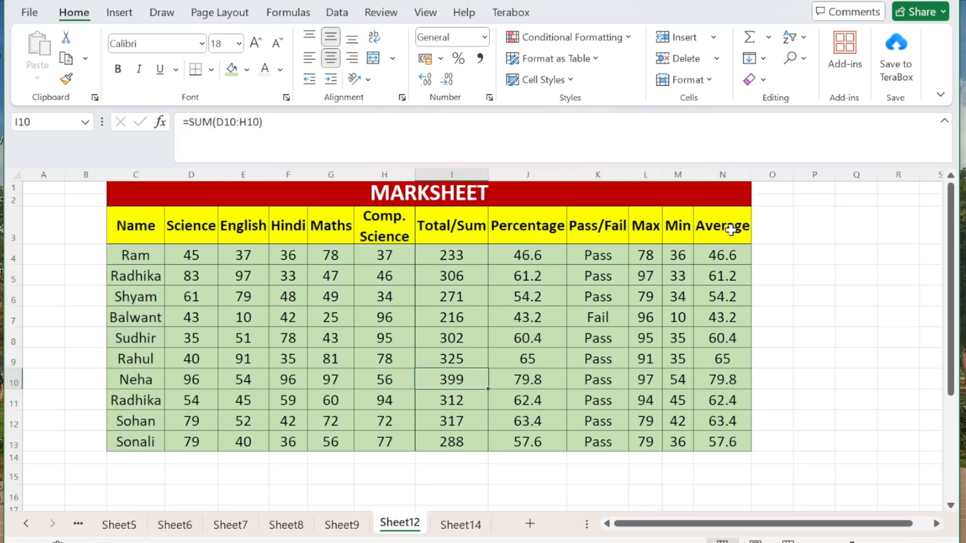
pyautogui.moveTo(730, 230); pyautogui.dragTo(146, 224)
pyautogui.click(246, 69)
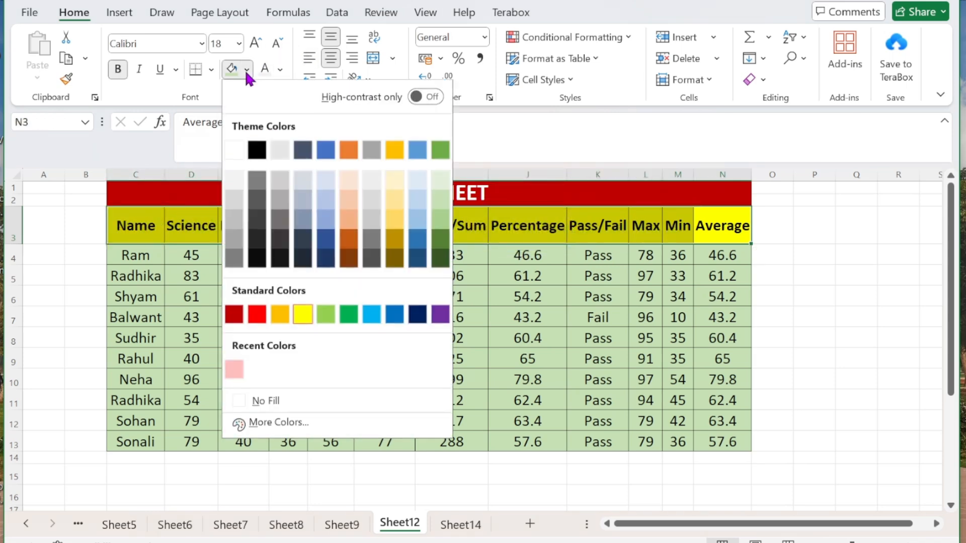
pyautogui.click(234, 150)
pyautogui.click(320, 351)
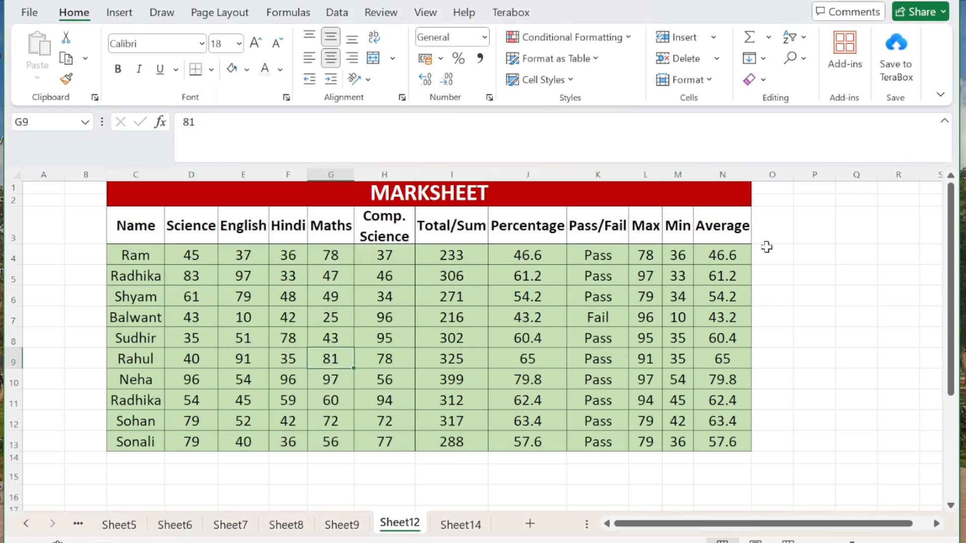
# Select only the text constants of the marksheet with its white header row using Go To Special, and clear the selection.
pyautogui.click(805, 61)
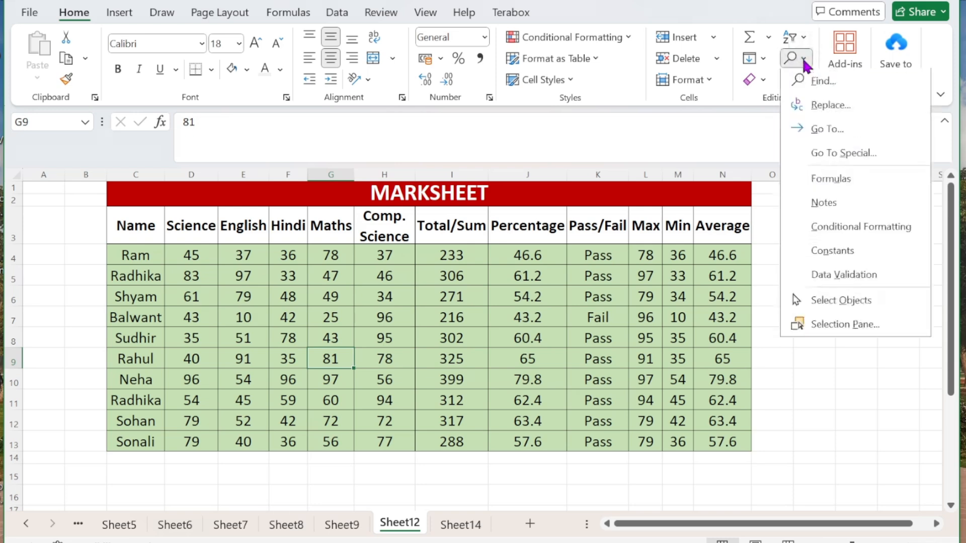
pyautogui.click(825, 151)
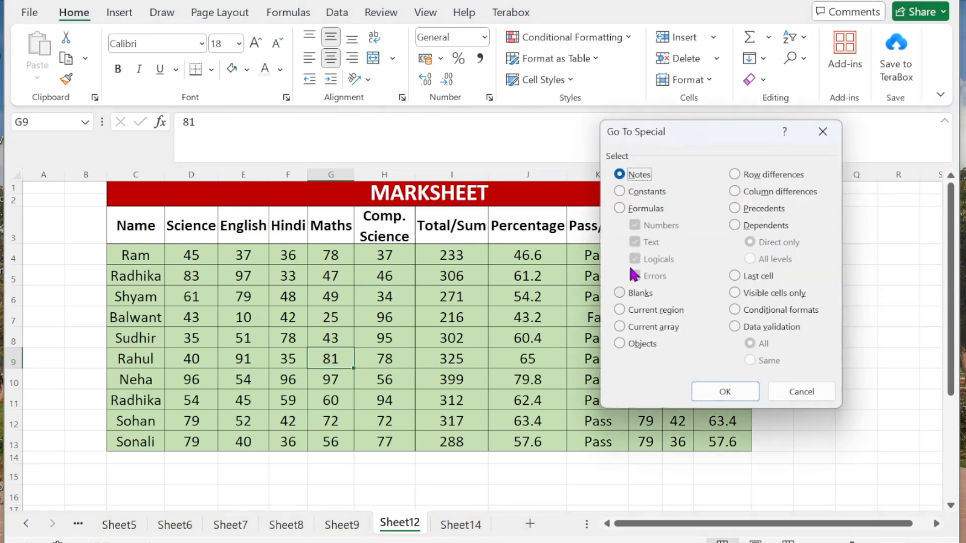
pyautogui.click(619, 191)
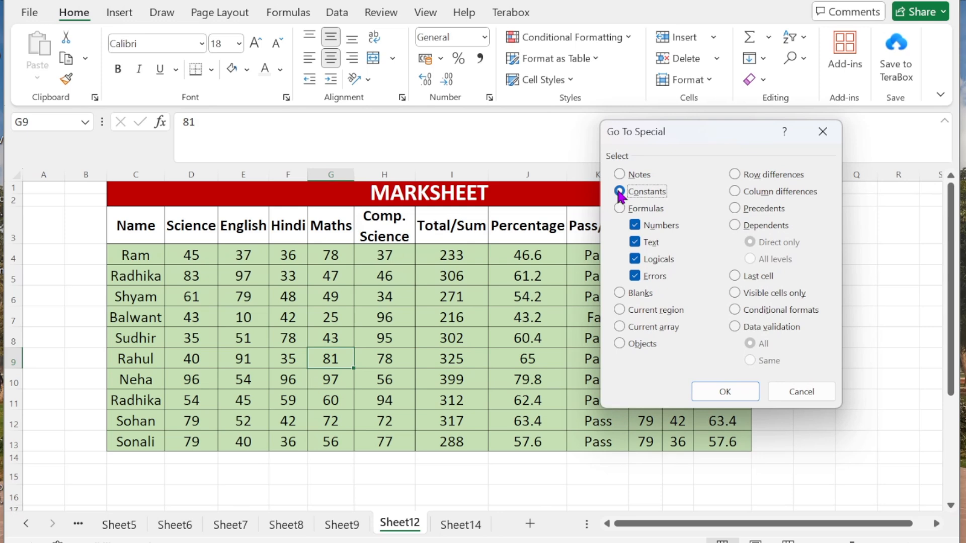
pyautogui.click(634, 225)
pyautogui.doubleClick(635, 259)
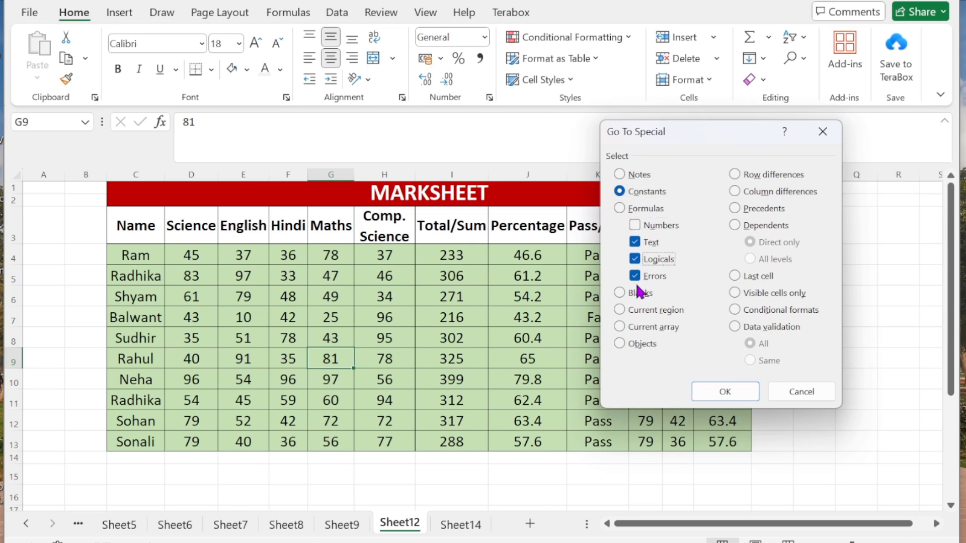
pyautogui.click(634, 276)
pyautogui.click(634, 259)
pyautogui.click(719, 394)
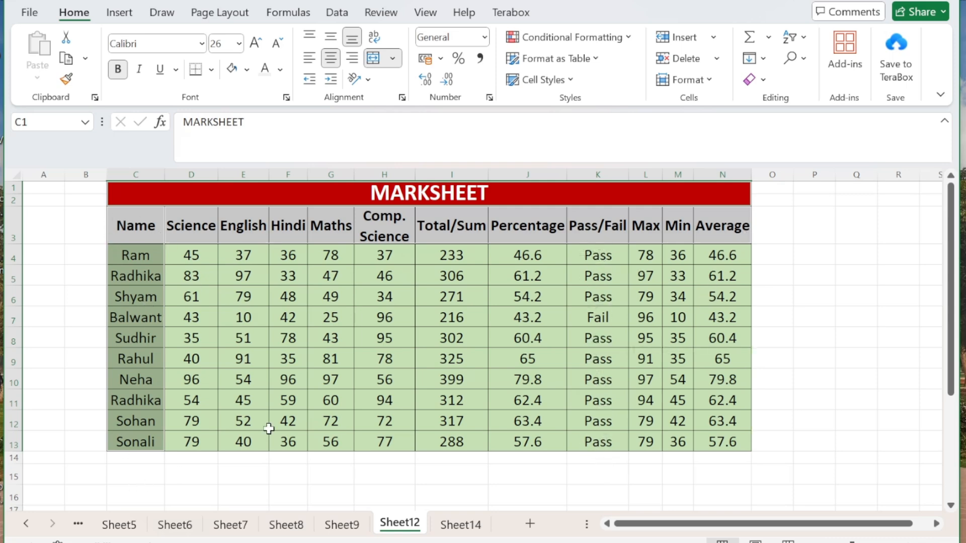
pyautogui.click(865, 333)
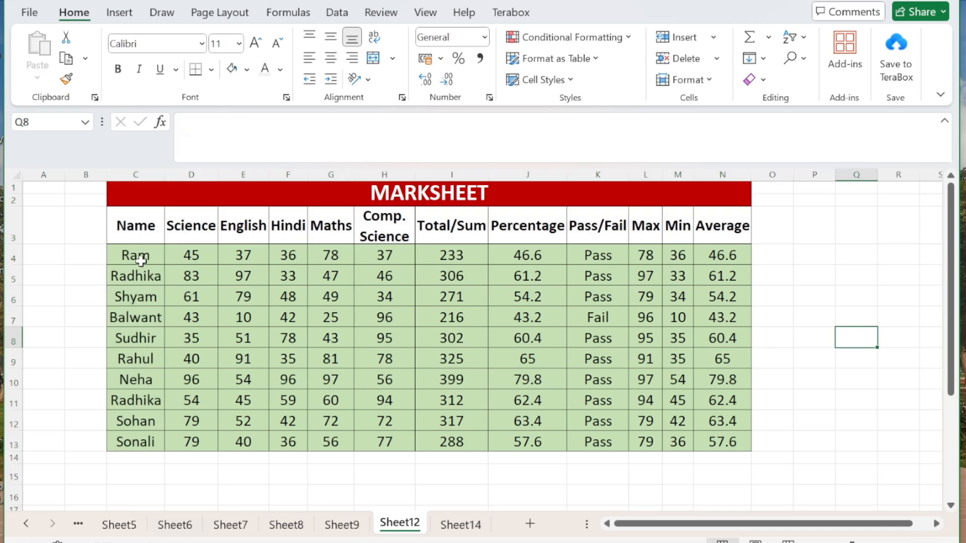
# Fill the student data rows C4:N13 with the lightest gray shade of white.
pyautogui.moveTo(141, 257); pyautogui.dragTo(726, 437)
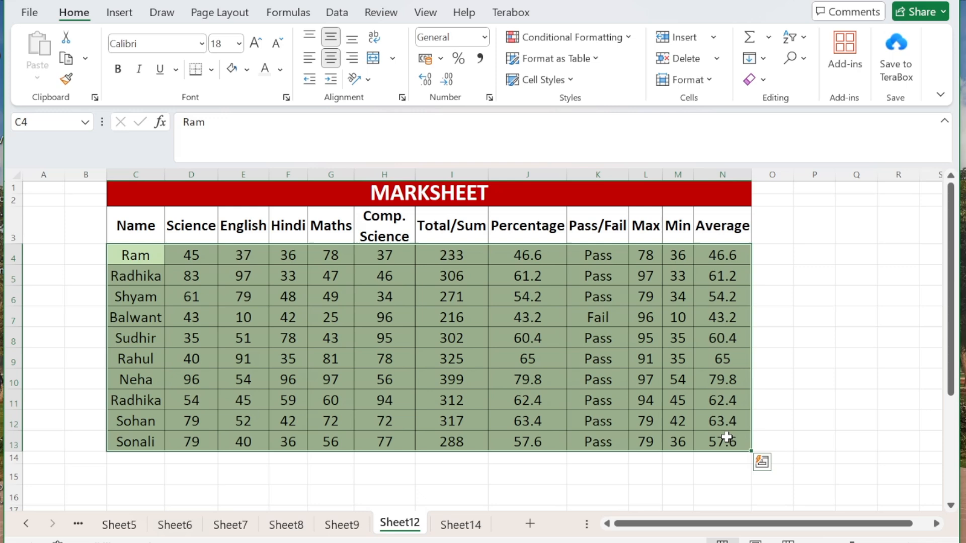
pyautogui.click(247, 70)
pyautogui.click(241, 172)
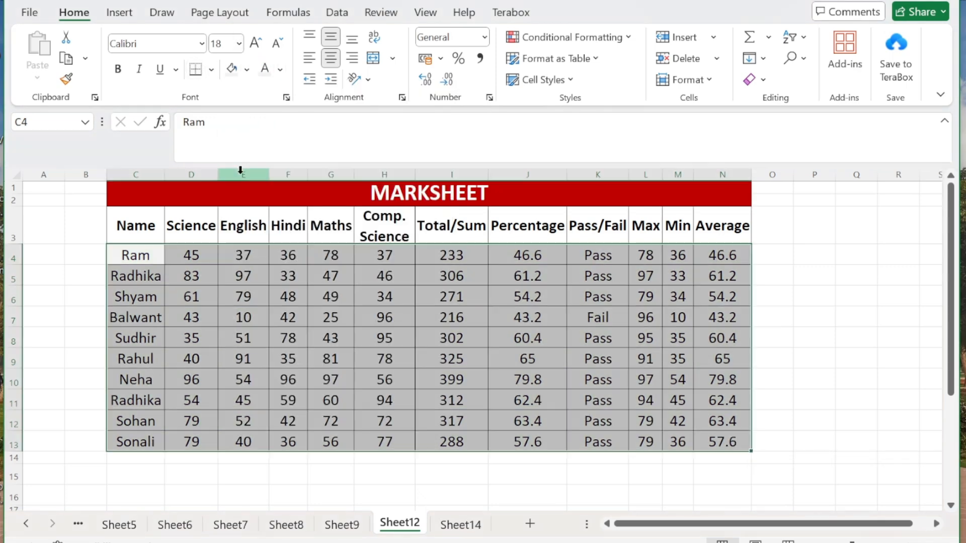
# Try a white fill on the merged MARKSHEET title cell and undo it.
pyautogui.click(211, 198)
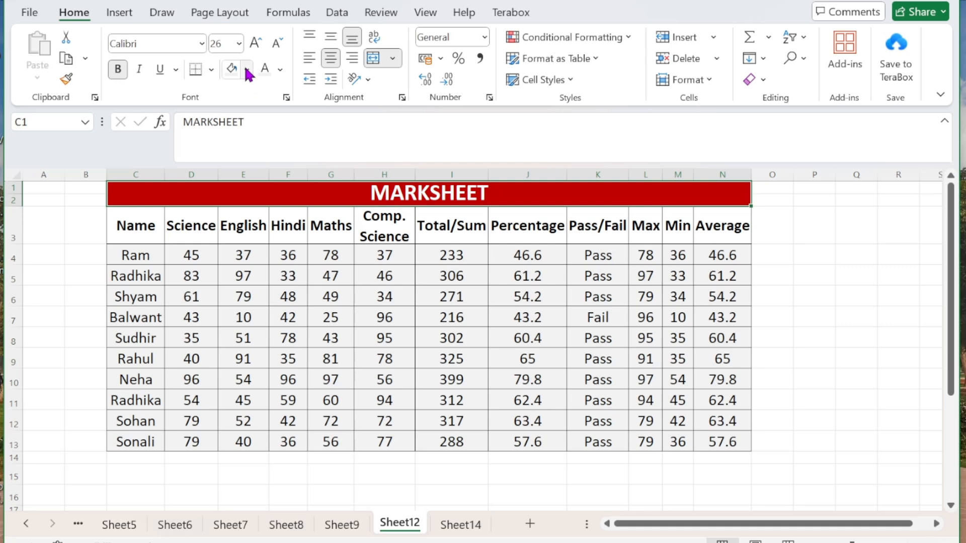
pyautogui.click(248, 71)
pyautogui.click(243, 154)
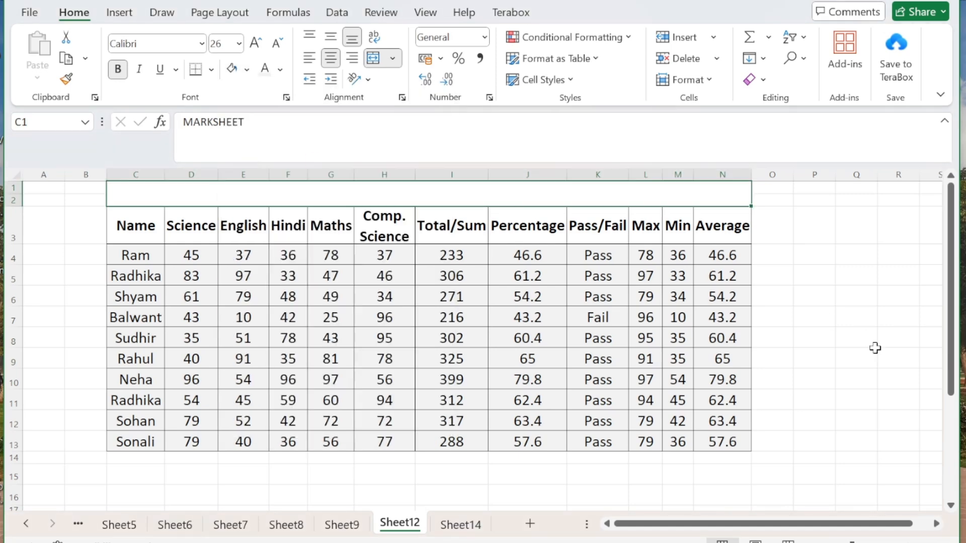
pyautogui.hotkey('ctrl', 'z')
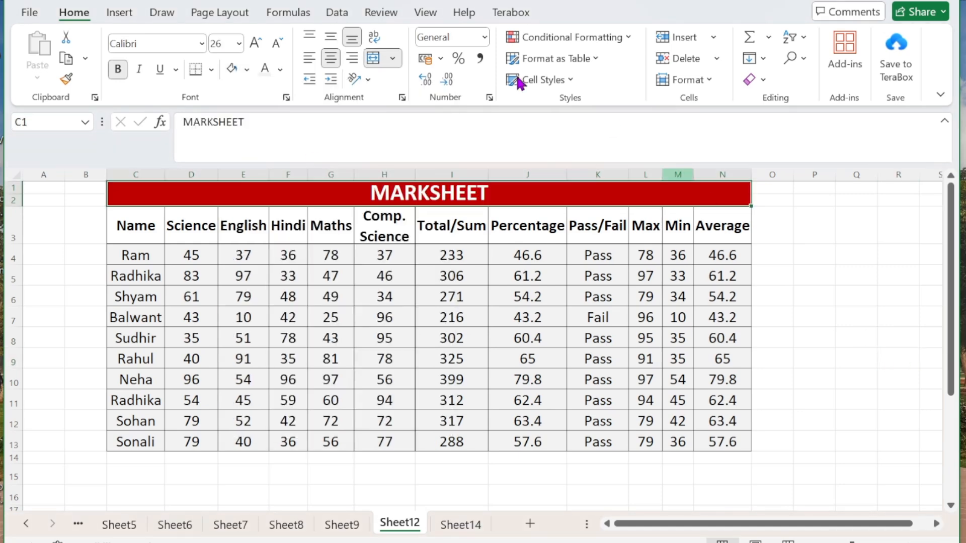
# Fill the merged MARKSHEET title cell with white, set its font color to black, and deselect it.
pyautogui.click(246, 71)
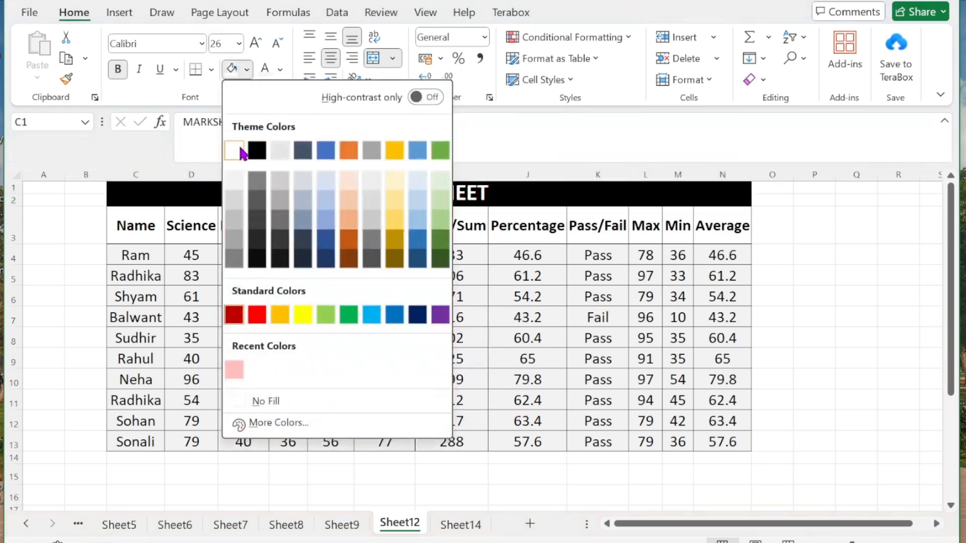
pyautogui.click(241, 152)
pyautogui.click(279, 70)
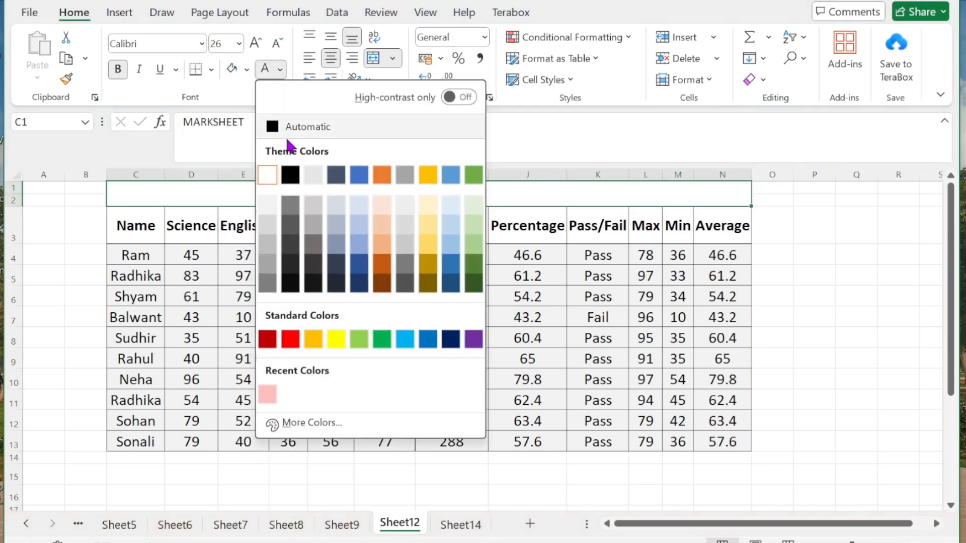
pyautogui.click(291, 177)
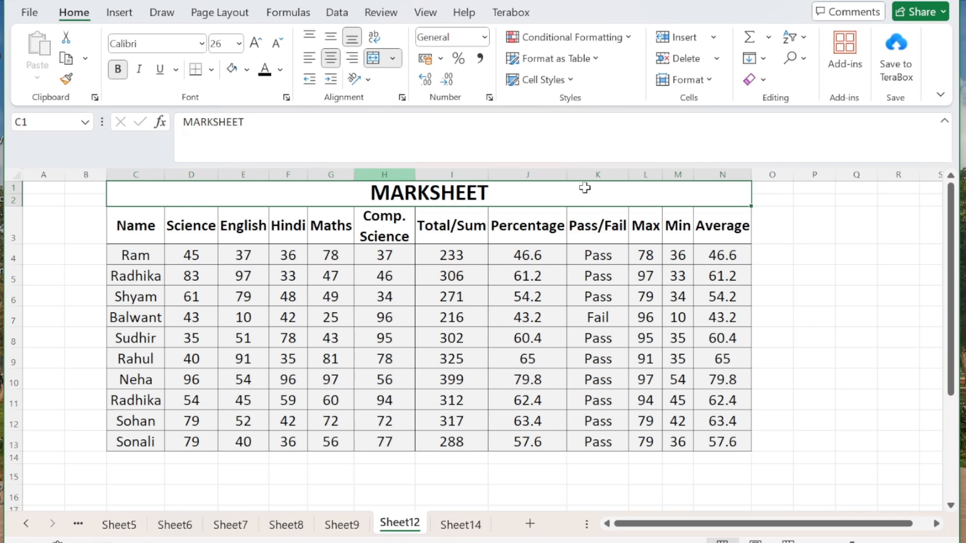
pyautogui.click(823, 313)
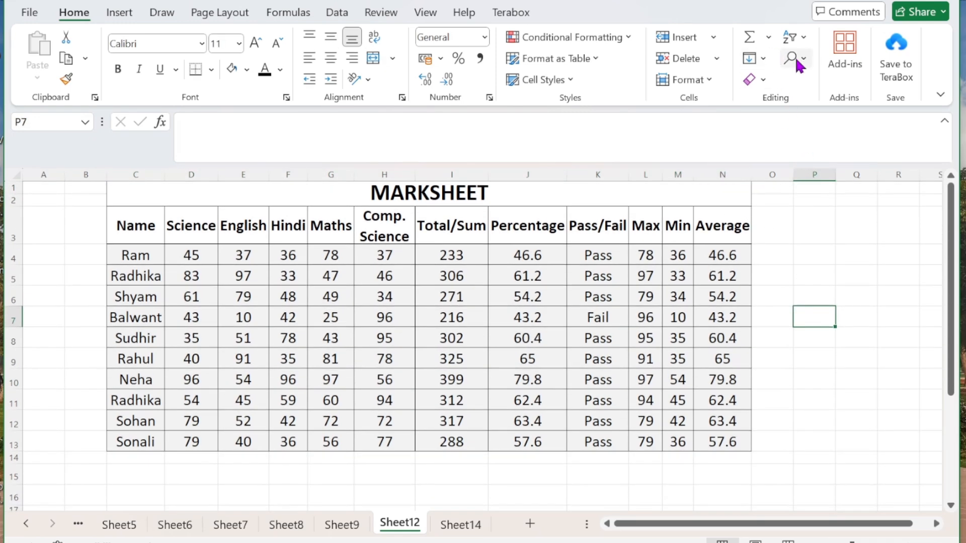
# Select only the marksheet formulas that return numbers using Go To Special, excluding text, logicals and errors.
pyautogui.click(799, 57)
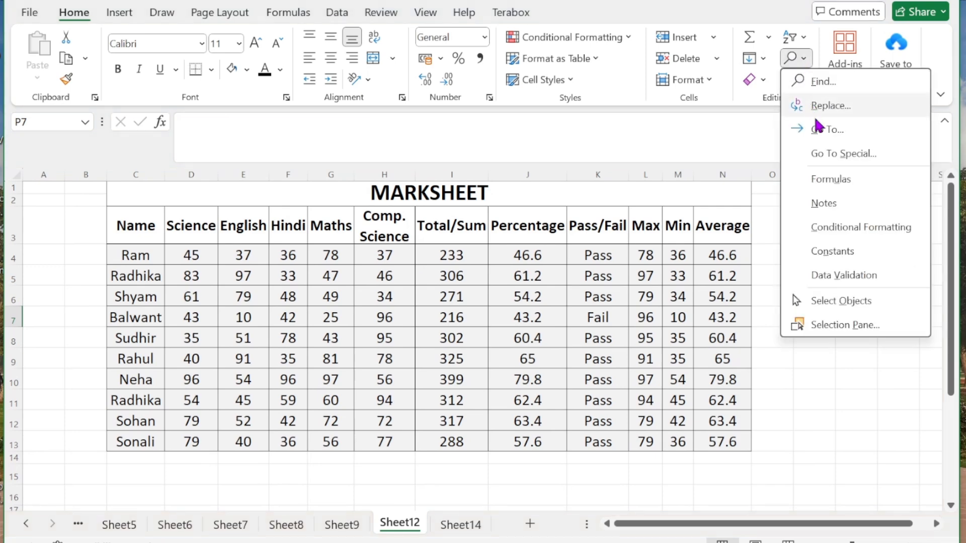
pyautogui.click(830, 155)
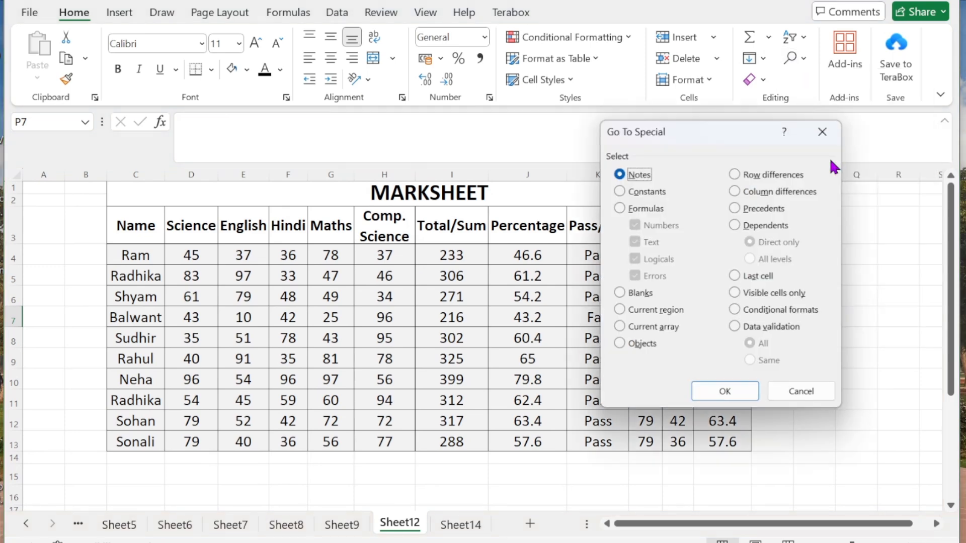
pyautogui.click(619, 192)
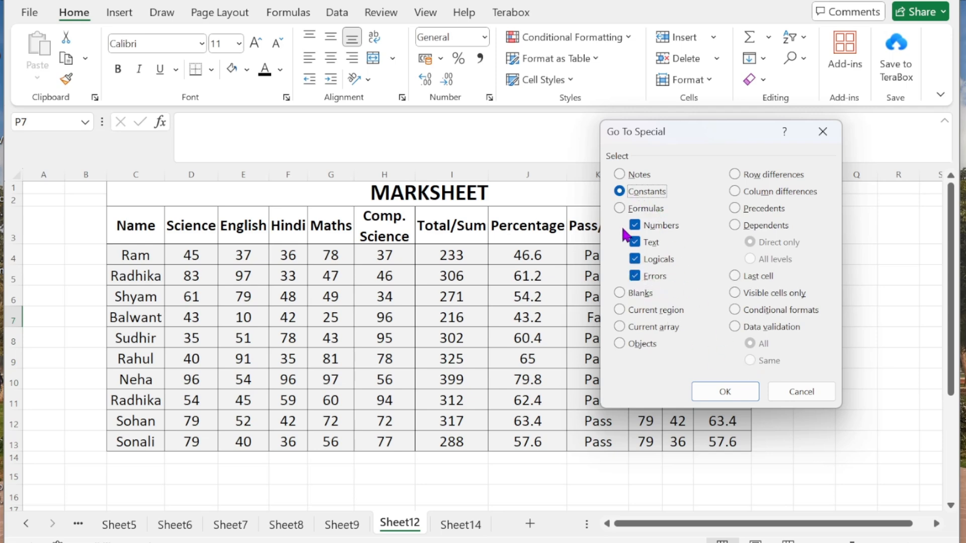
pyautogui.click(621, 208)
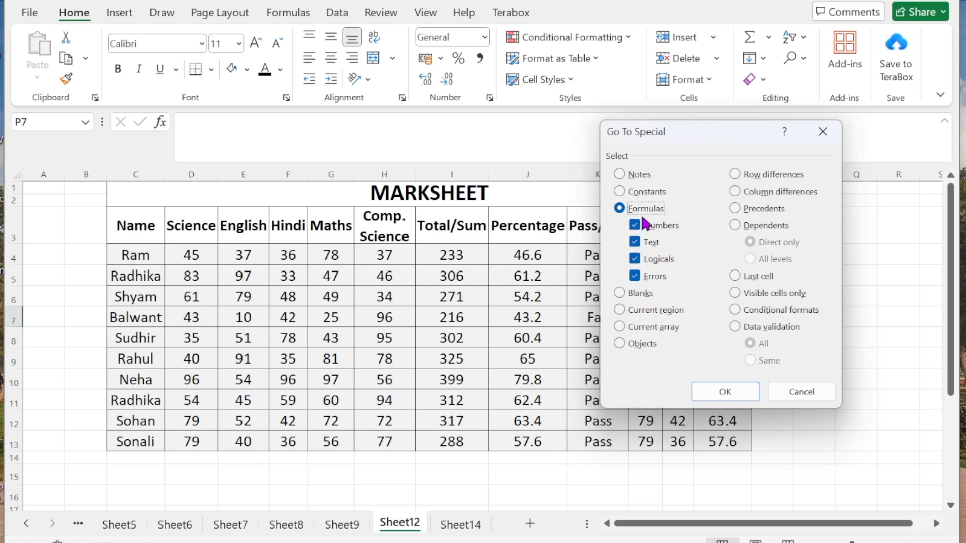
pyautogui.click(636, 196)
pyautogui.click(635, 208)
pyautogui.click(635, 244)
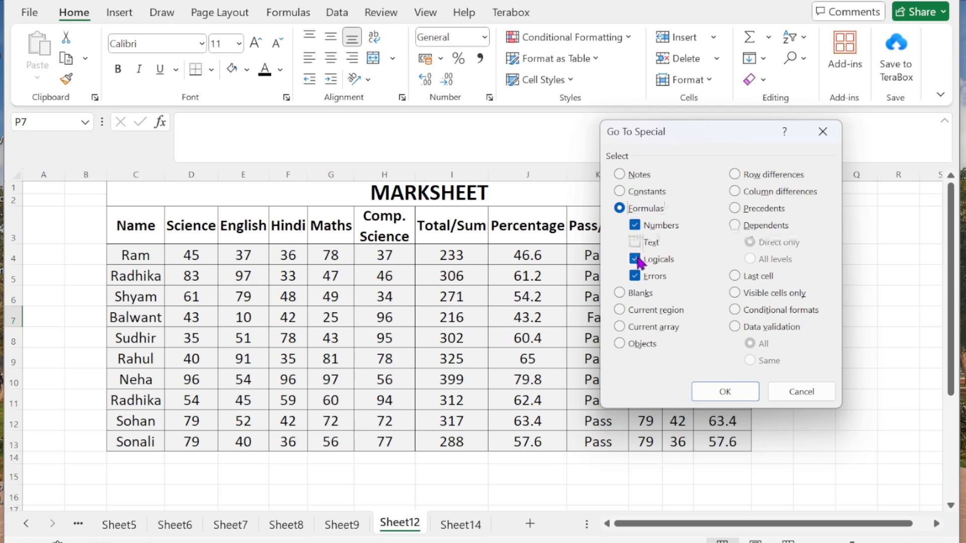
pyautogui.click(636, 259)
pyautogui.click(636, 260)
pyautogui.click(635, 276)
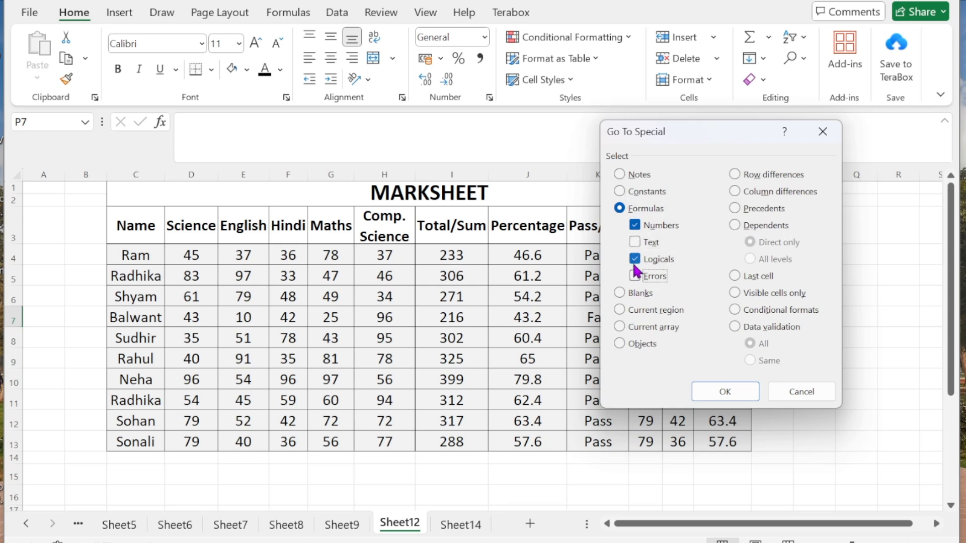
pyautogui.click(635, 260)
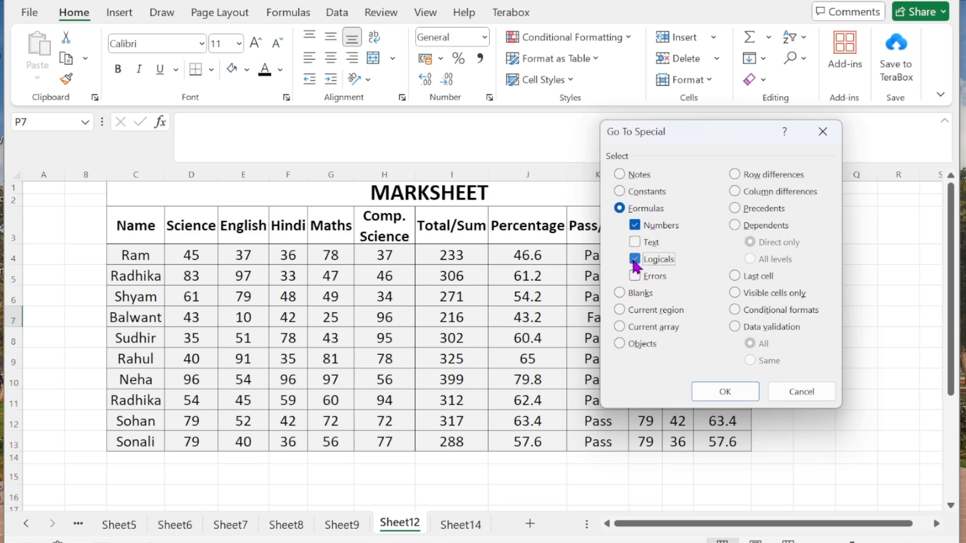
pyautogui.click(724, 393)
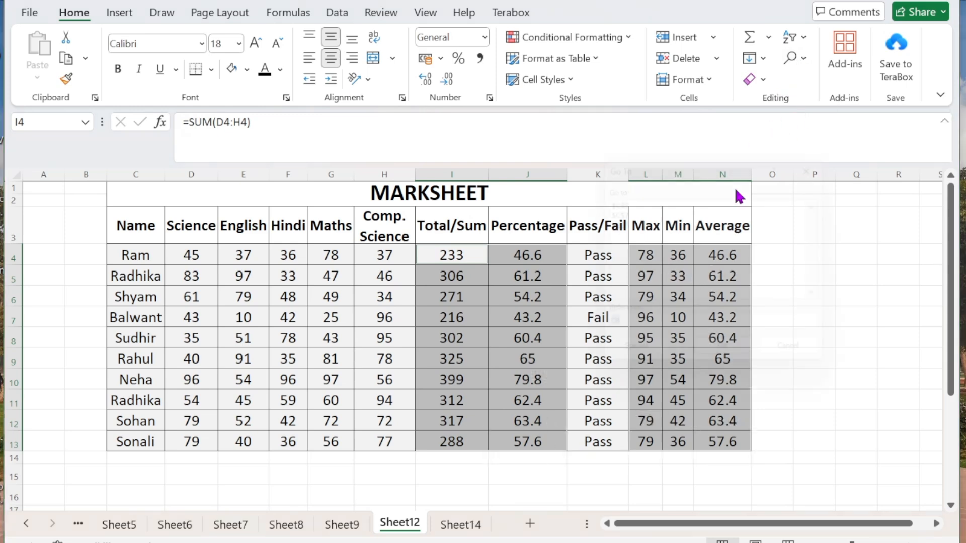
# Try to select only text-returning formulas with Go To Special while the numeric formula cells are still selected.
pyautogui.hotkey('ctrl', 'g')
pyautogui.click(626, 360)
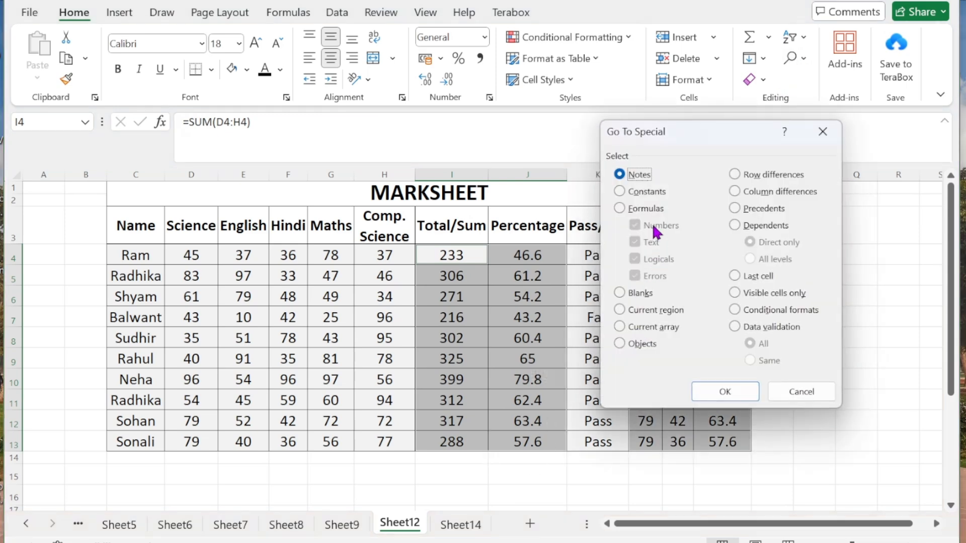
pyautogui.click(630, 210)
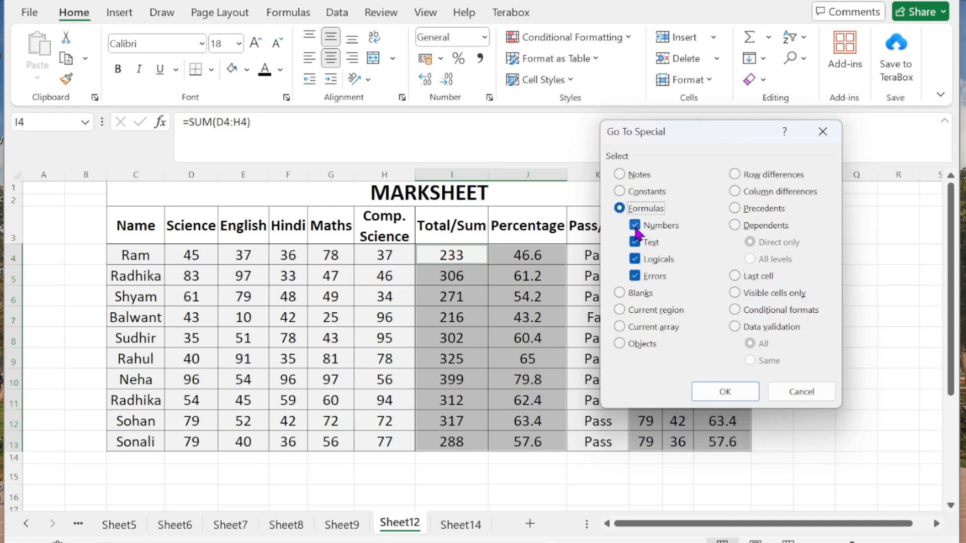
pyautogui.click(634, 226)
pyautogui.click(636, 260)
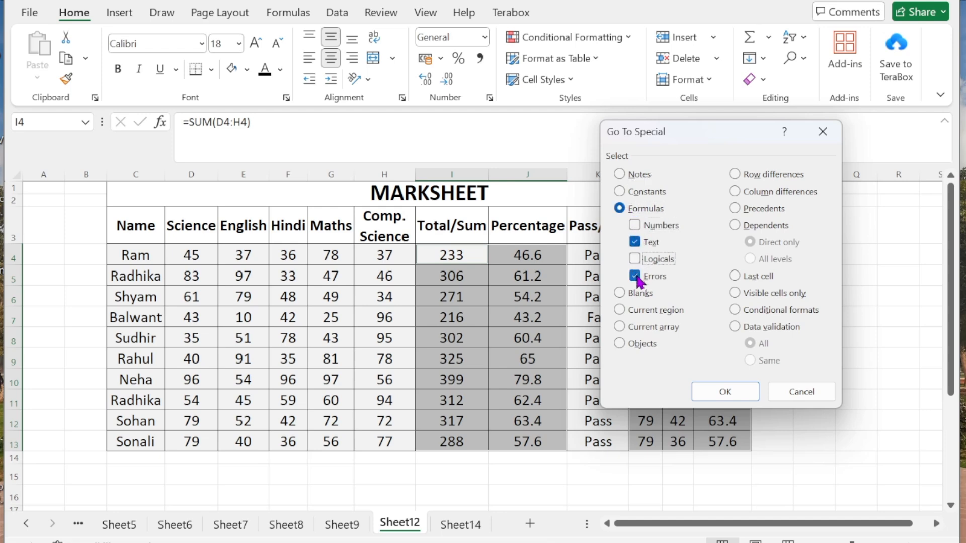
pyautogui.click(637, 276)
pyautogui.click(723, 398)
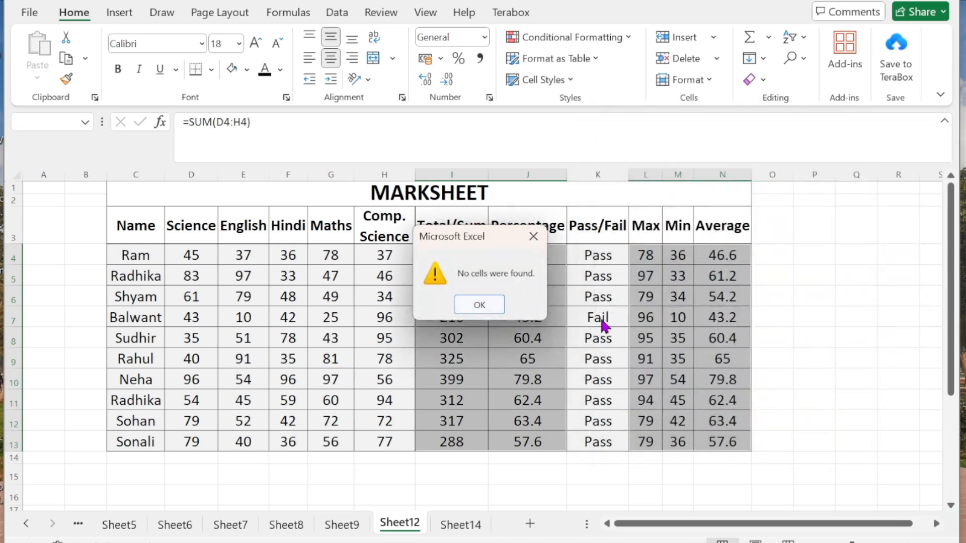
pyautogui.click(491, 305)
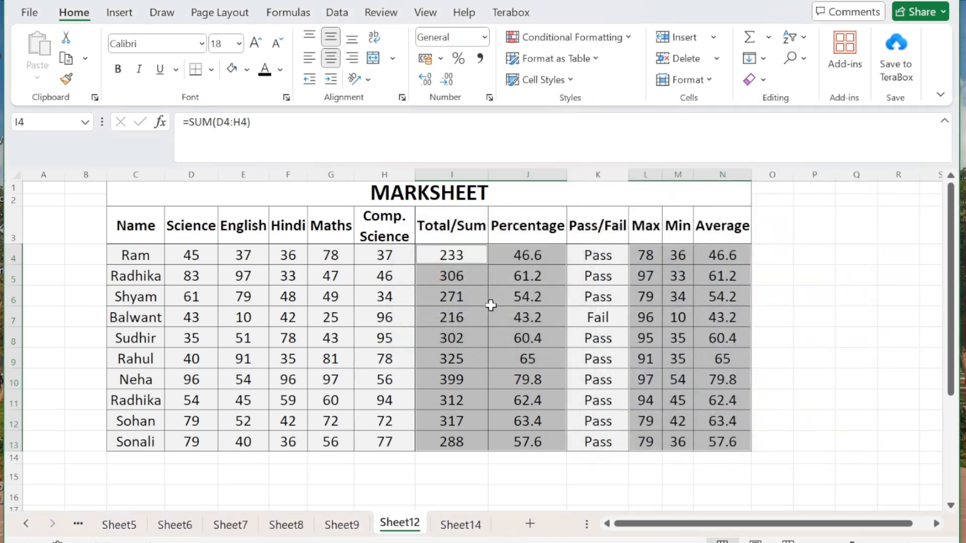
# Starting from the single cell K7, select only the formulas that return text using Go To Special.
pyautogui.click(579, 310)
pyautogui.hotkey('ctrl', 'g')
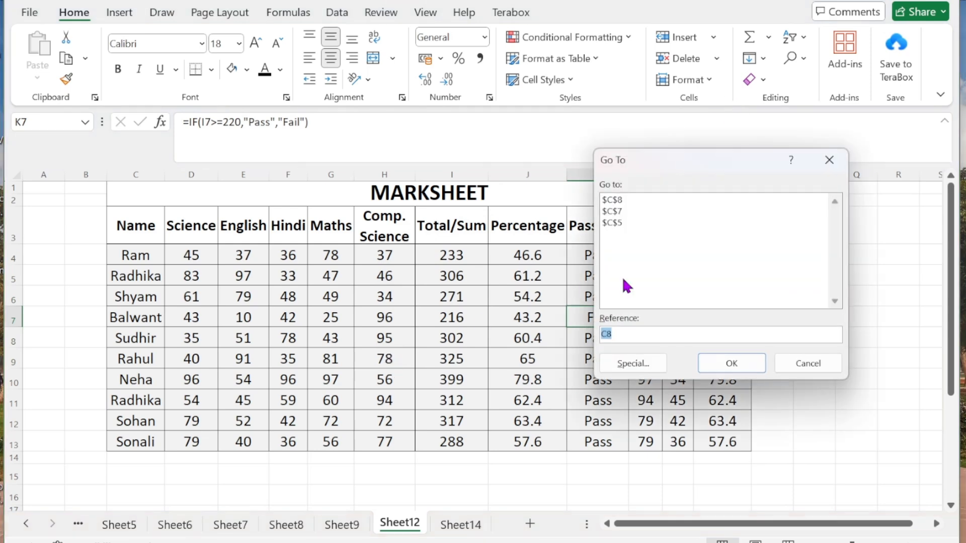
pyautogui.click(634, 363)
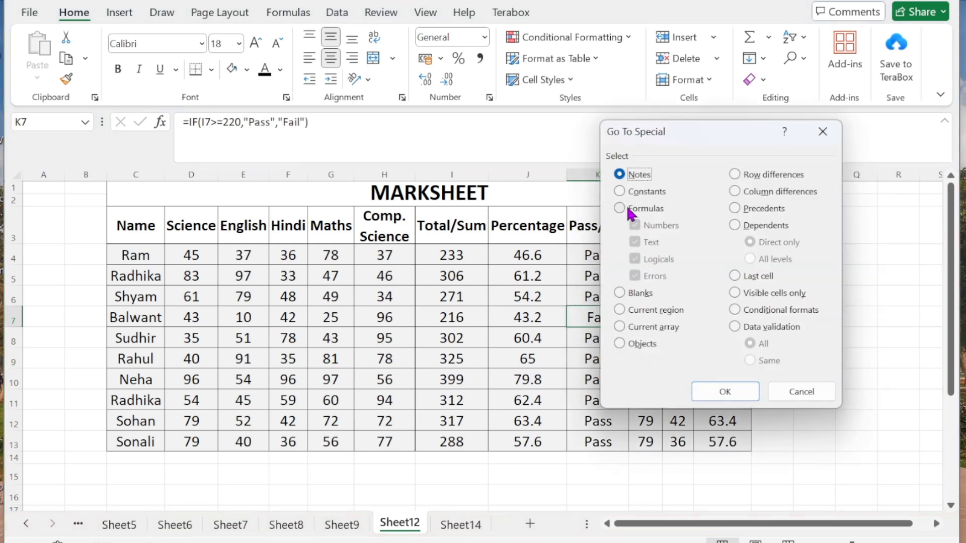
pyautogui.click(626, 205)
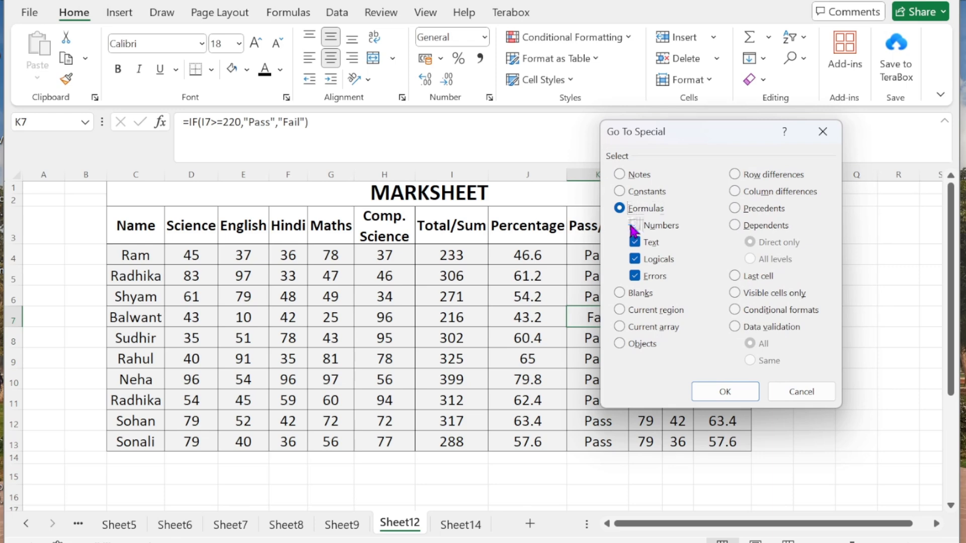
pyautogui.click(634, 226)
pyautogui.click(634, 259)
pyautogui.click(635, 277)
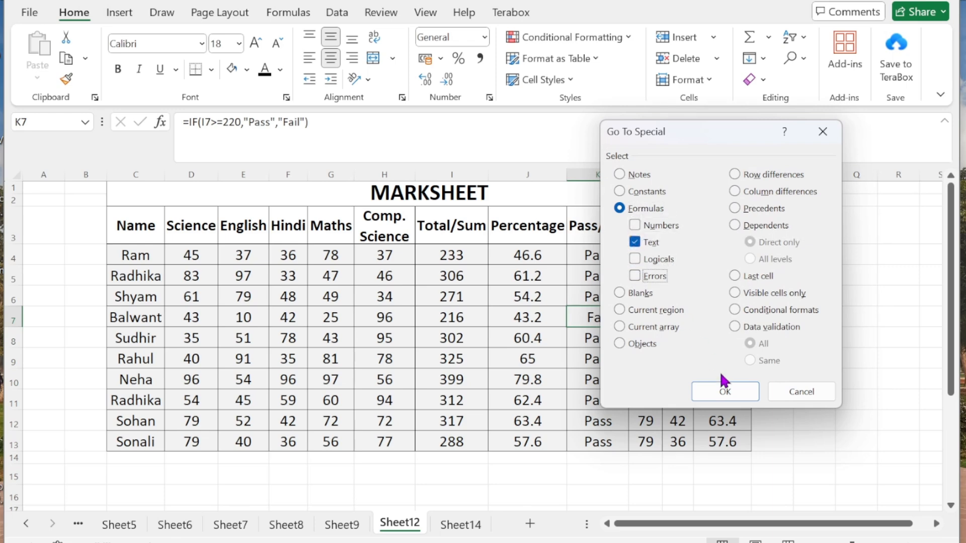
pyautogui.click(722, 391)
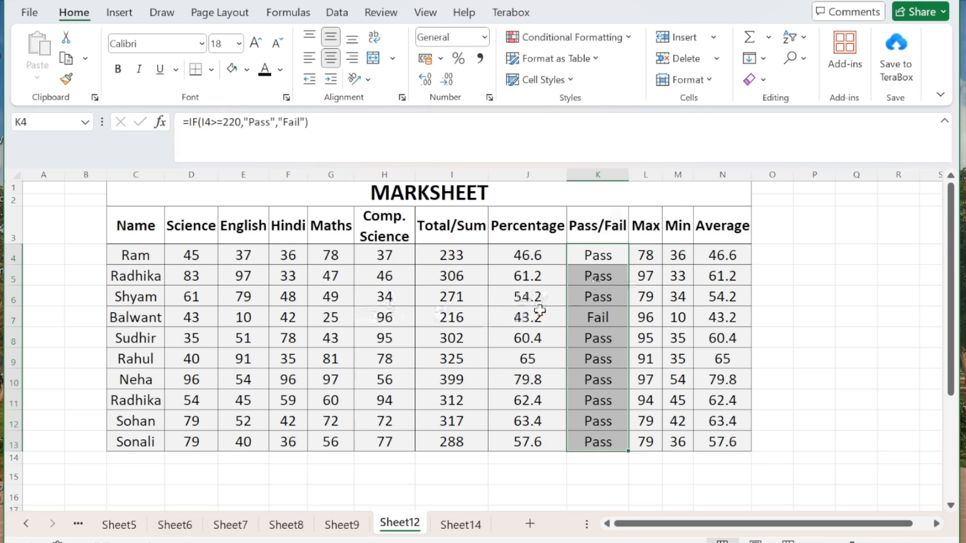
pyautogui.click(503, 355)
pyautogui.hotkey('ctrl', 'g')
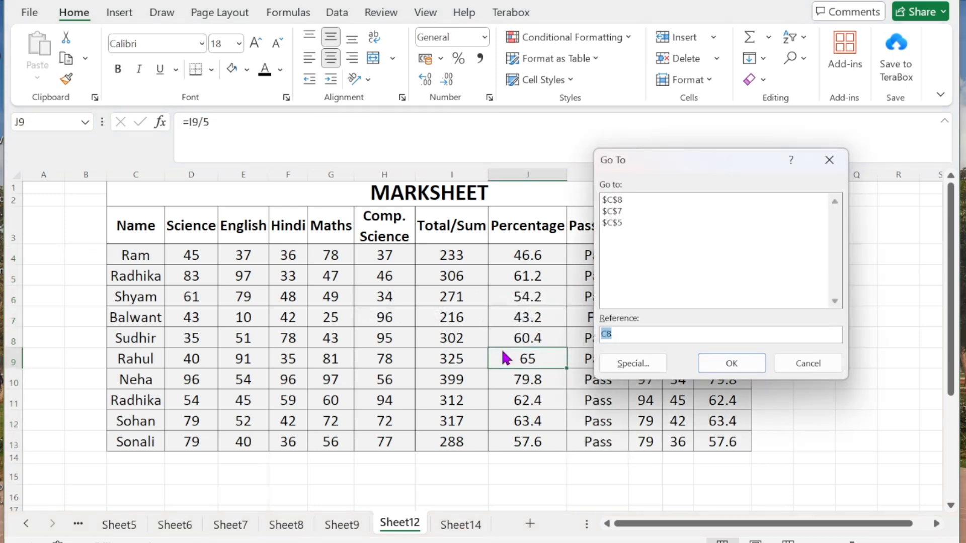
pyautogui.click(647, 359)
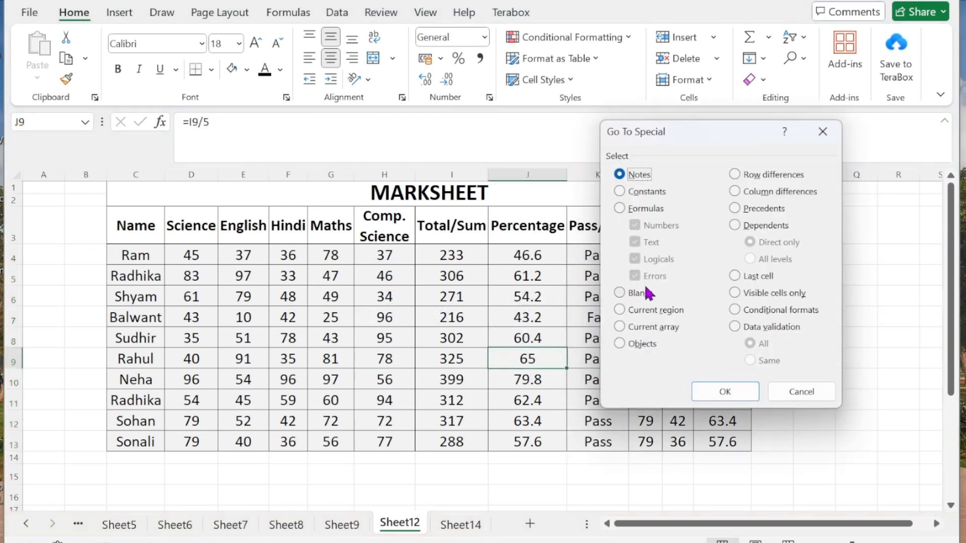
pyautogui.click(823, 133)
# Enter the incomplete formula =sum in cell P6 as an error example, and select the empty cell P12.
pyautogui.click(796, 299)
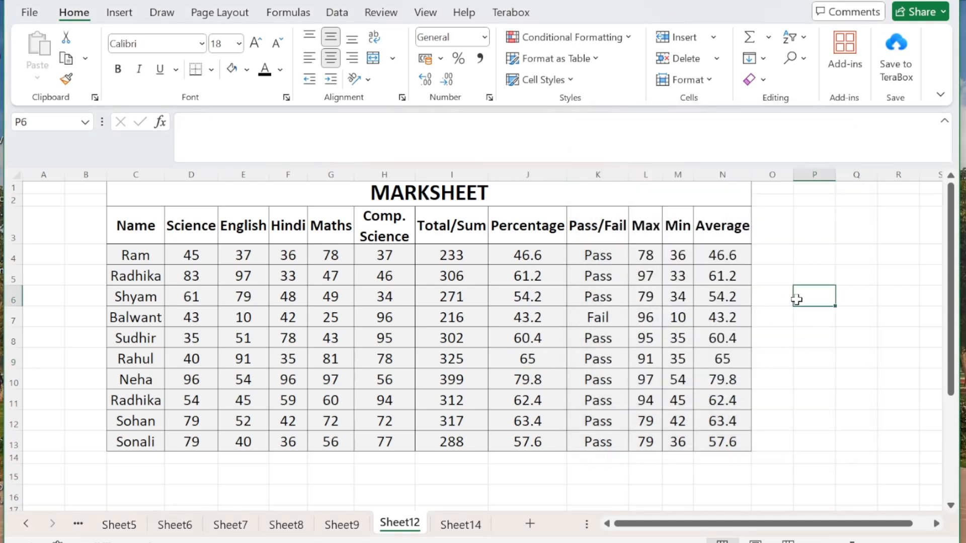
pyautogui.write('=sum')
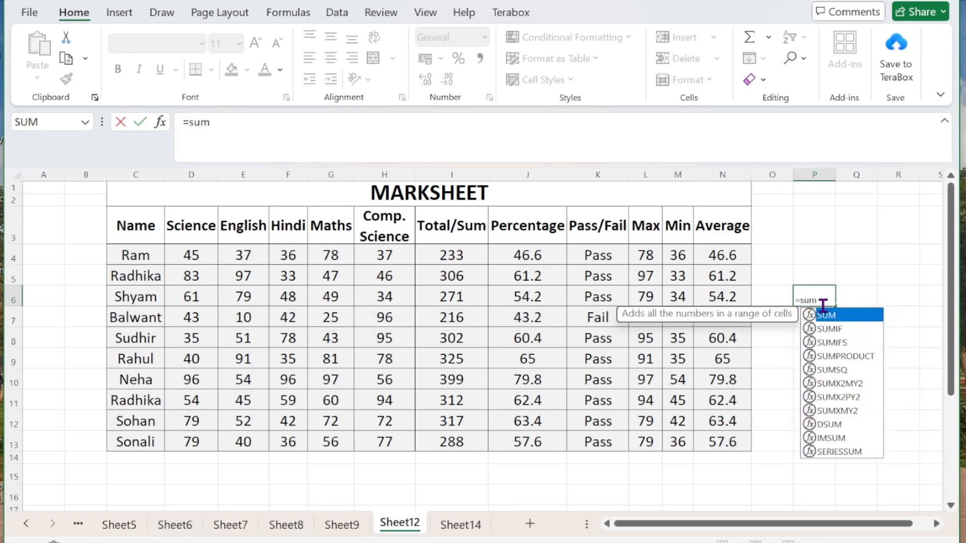
pyautogui.moveTo(646, 255); pyautogui.dragTo(653, 343)
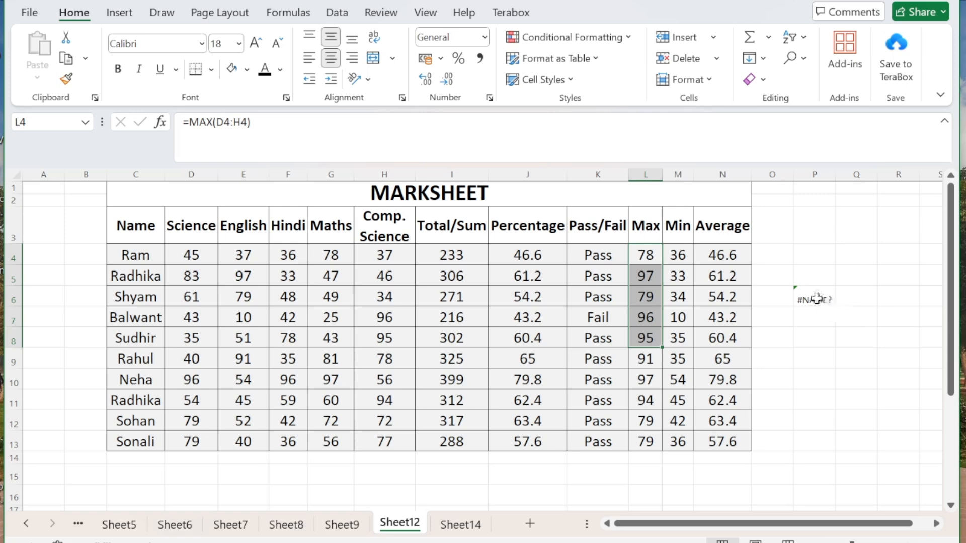
pyautogui.click(807, 423)
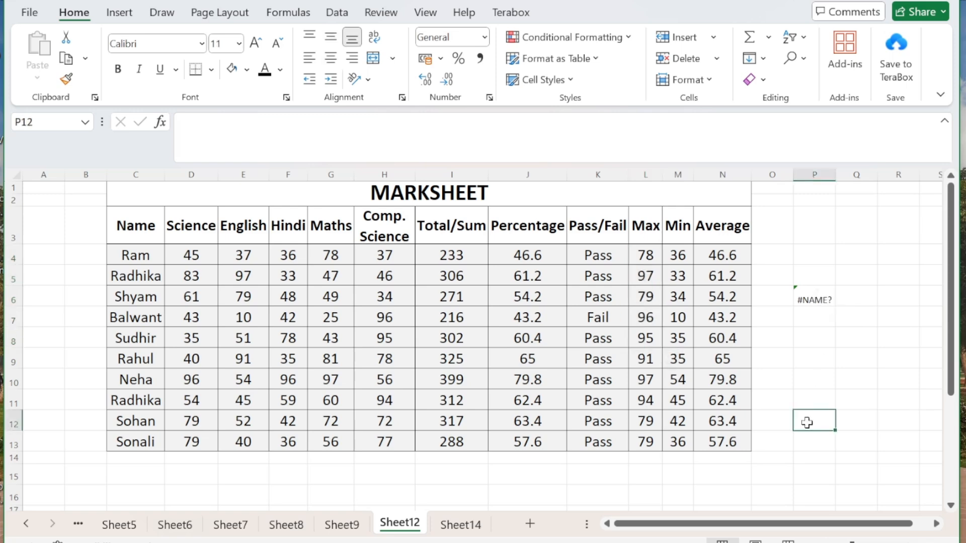
# Select only the formulas that return errors using Go To Special, and delete the contents of the selected cell.
pyautogui.hotkey('ctrl', 'g')
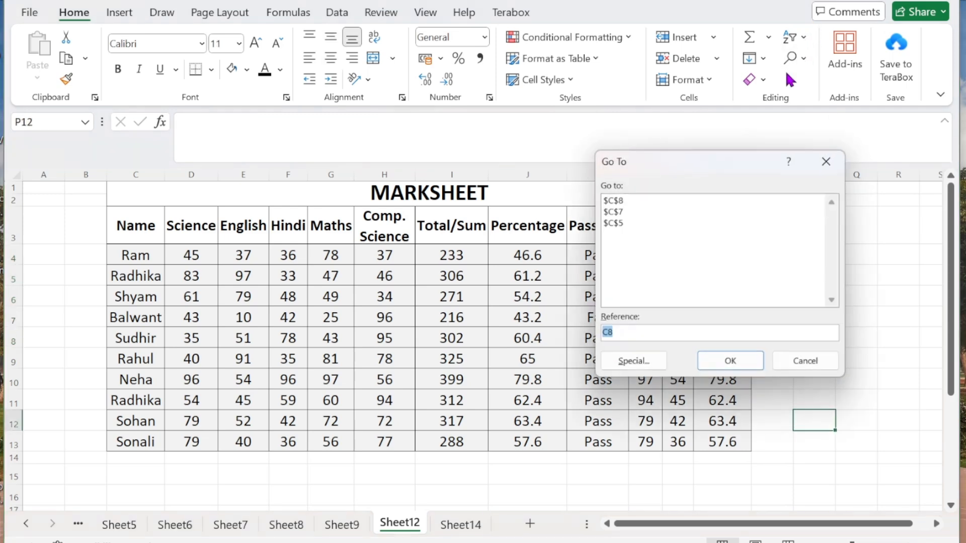
pyautogui.click(639, 354)
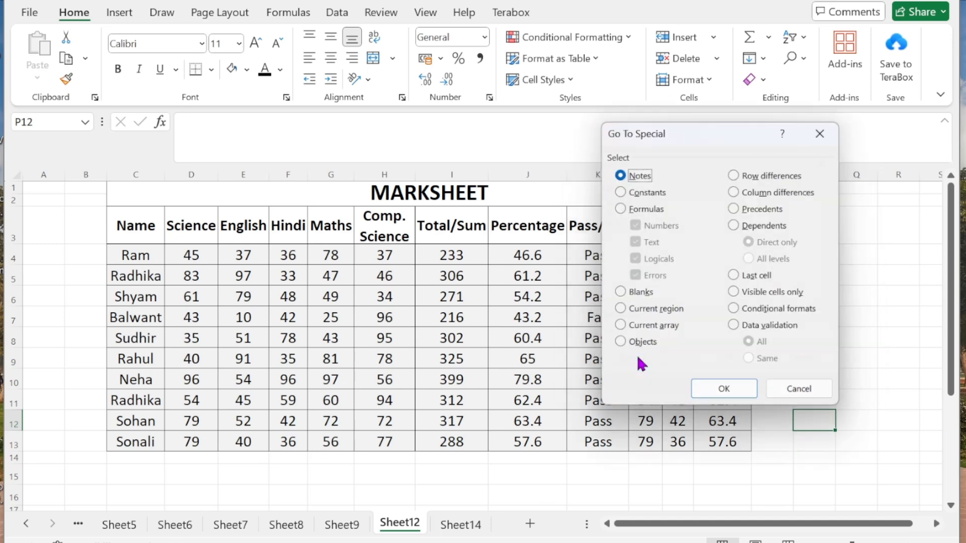
pyautogui.click(620, 208)
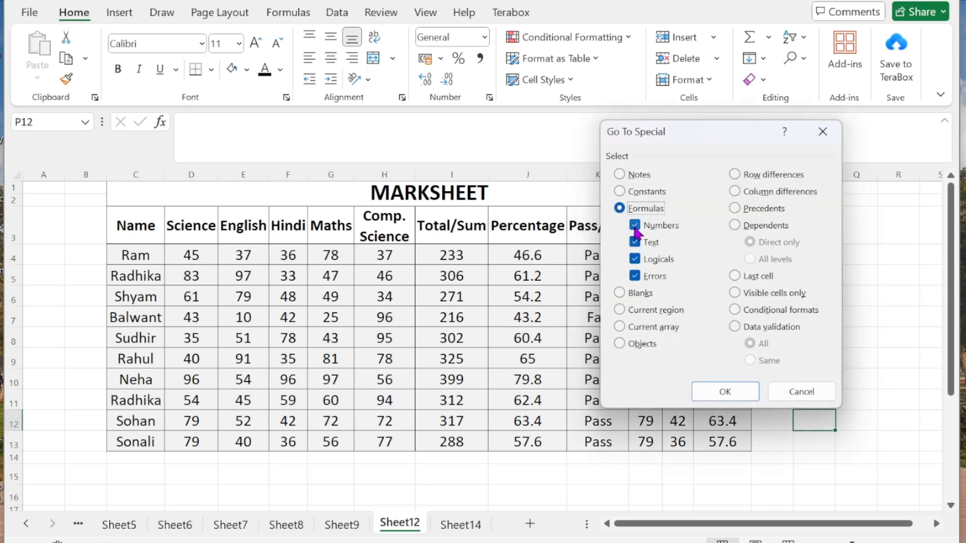
pyautogui.click(636, 244)
pyautogui.click(636, 226)
pyautogui.click(636, 259)
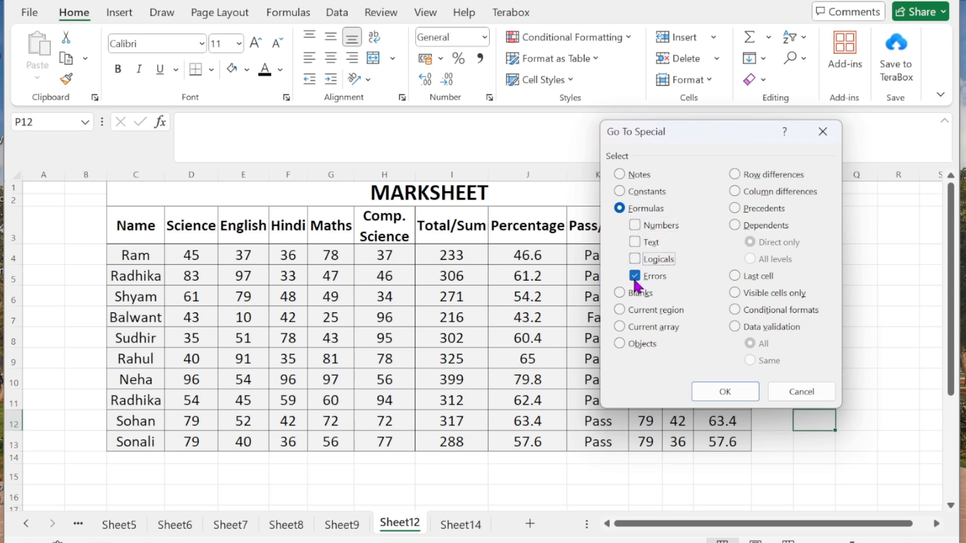
pyautogui.click(732, 388)
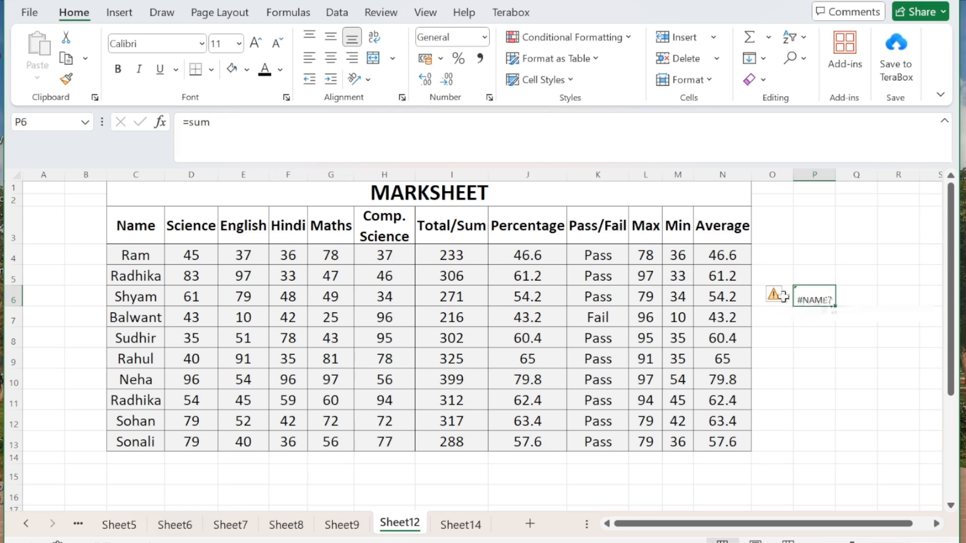
pyautogui.press('Delete')
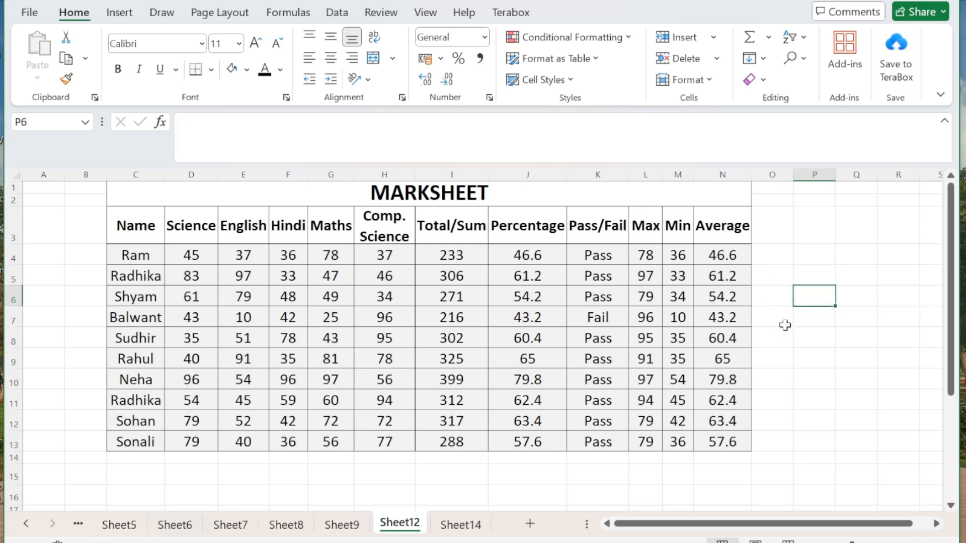
pyautogui.click(784, 325)
pyautogui.hotkey('ctrl', 'g')
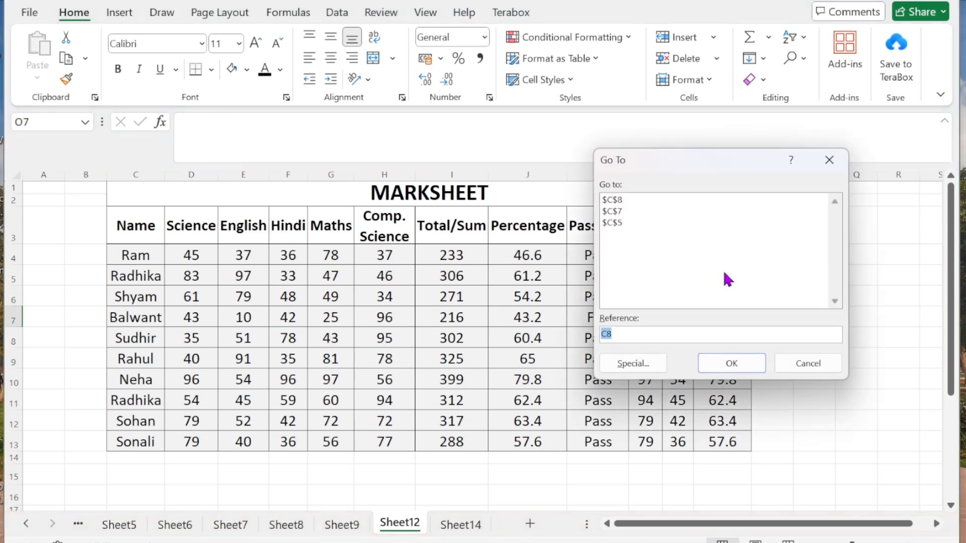
pyautogui.click(613, 364)
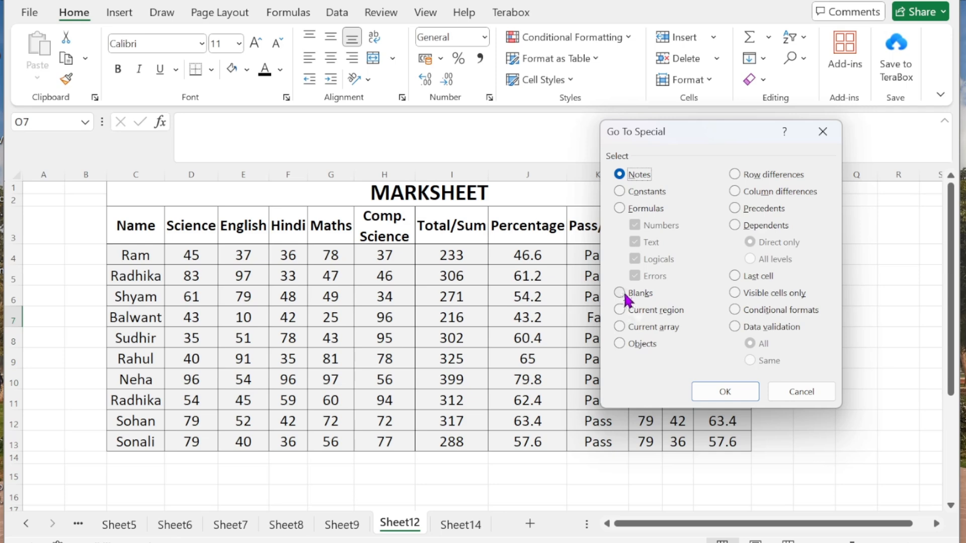
pyautogui.click(802, 393)
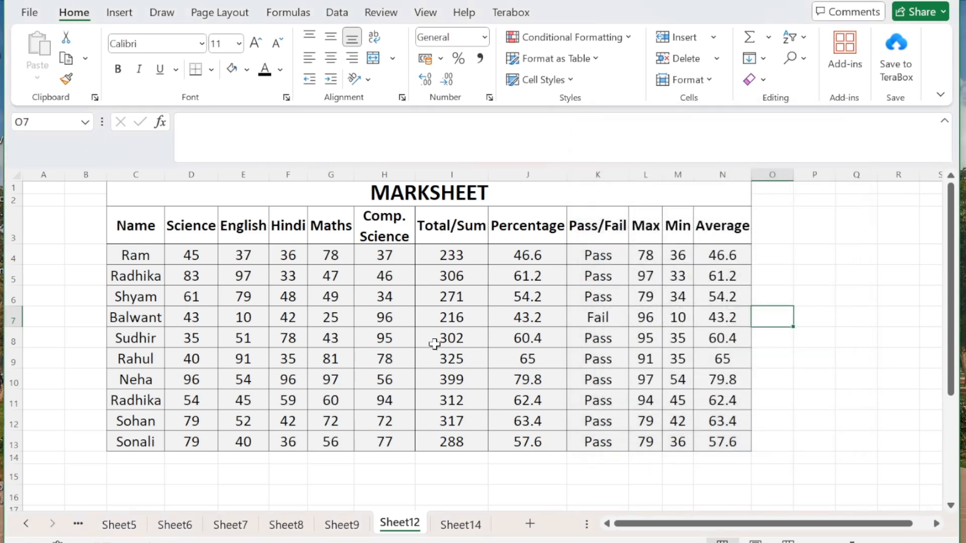
# Clear the English mark in cell E7 and select the empty cell P7.
pyautogui.click(261, 317)
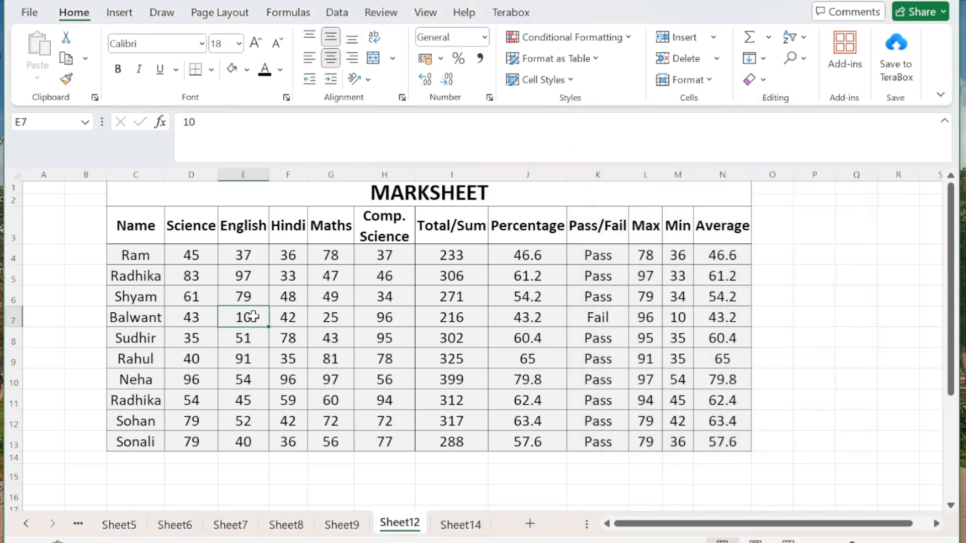
pyautogui.press('Delete')
pyautogui.click(808, 325)
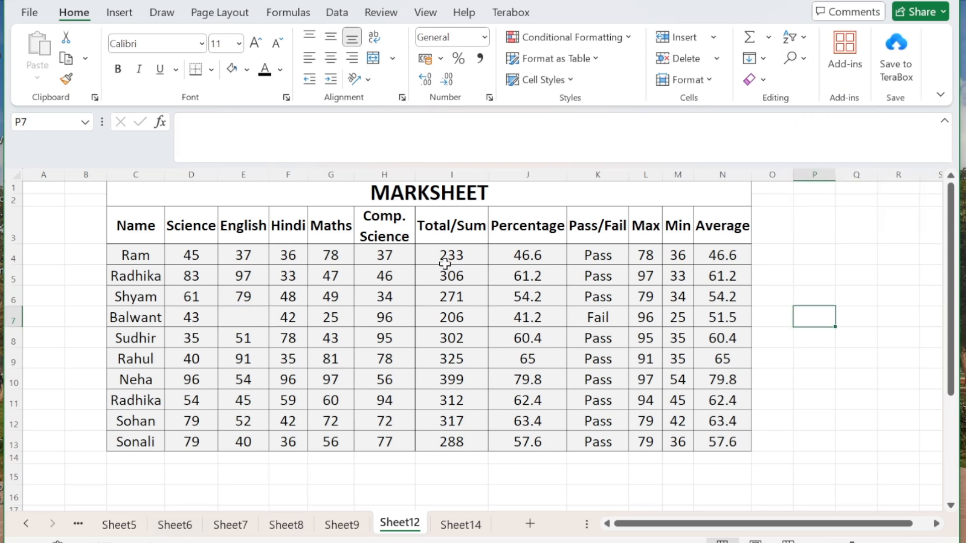
# Select the blank cells of the whole sheet using the Blanks option of Go To Special.
pyautogui.hotkey('ctrl', 'g')
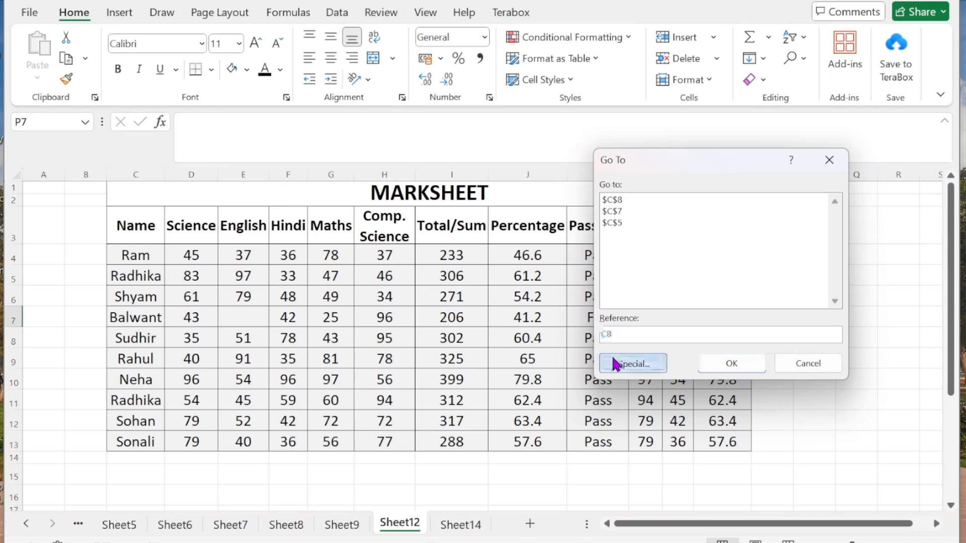
pyautogui.click(611, 363)
pyautogui.click(636, 294)
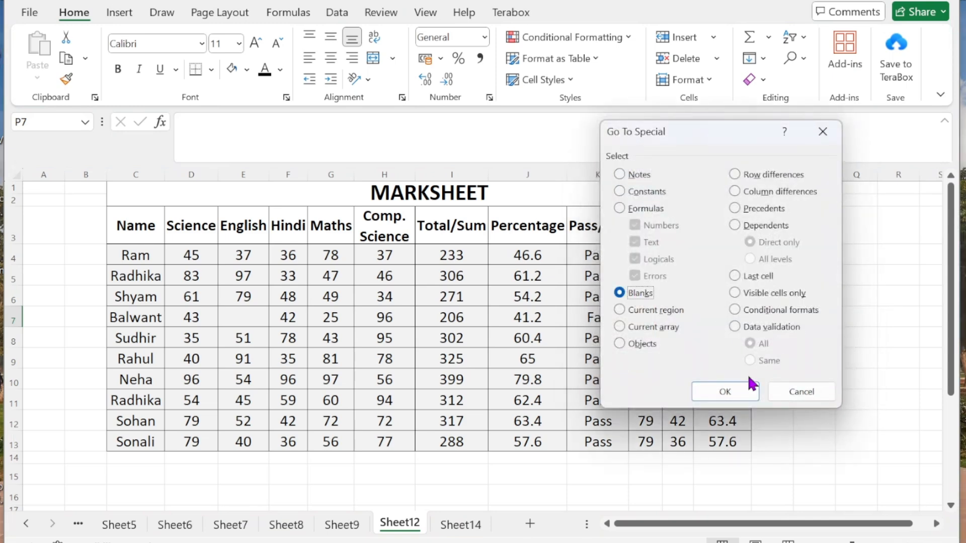
pyautogui.click(729, 393)
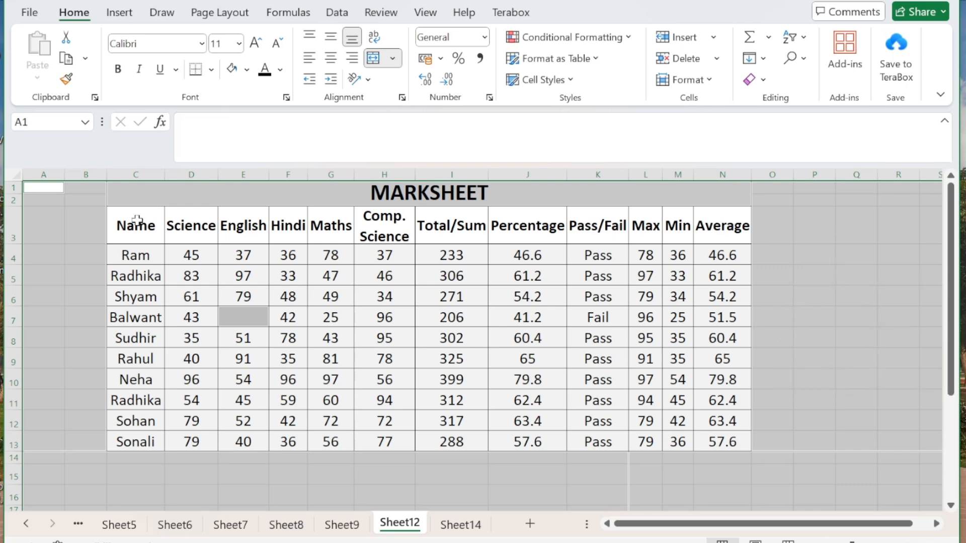
# Select only the blank cells within the marksheet range C3:N13 using Go To Special.
pyautogui.moveTo(136, 220); pyautogui.dragTo(723, 439)
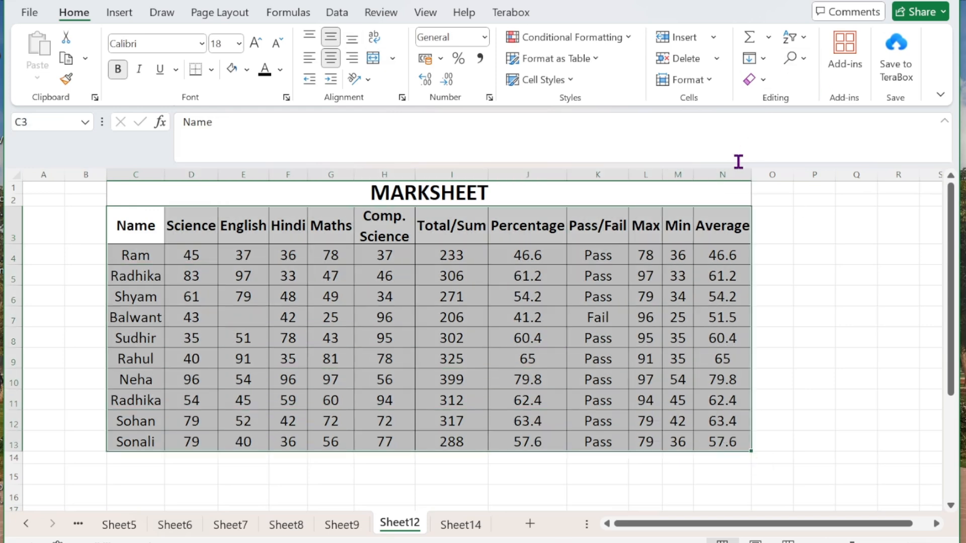
pyautogui.hotkey('ctrl', 'g')
pyautogui.click(631, 363)
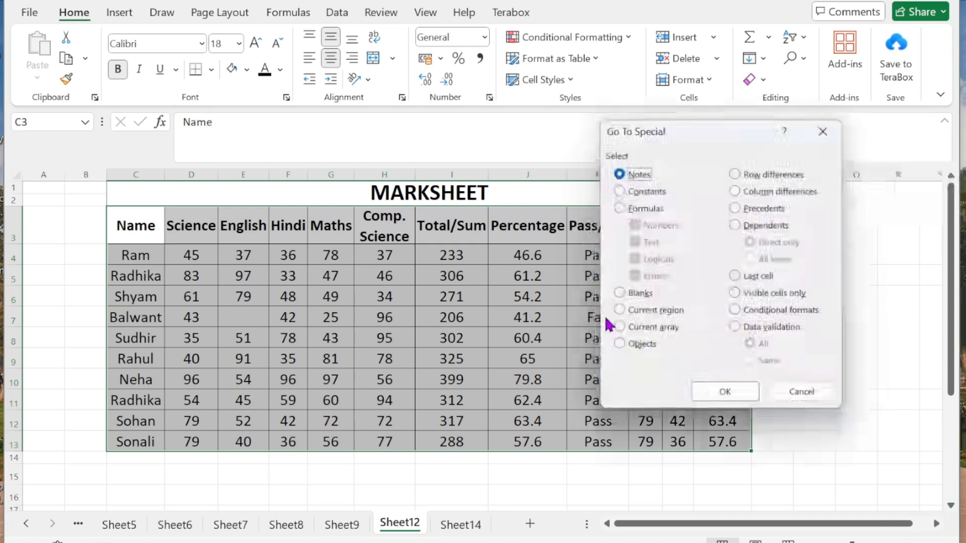
pyautogui.click(620, 293)
pyautogui.click(742, 389)
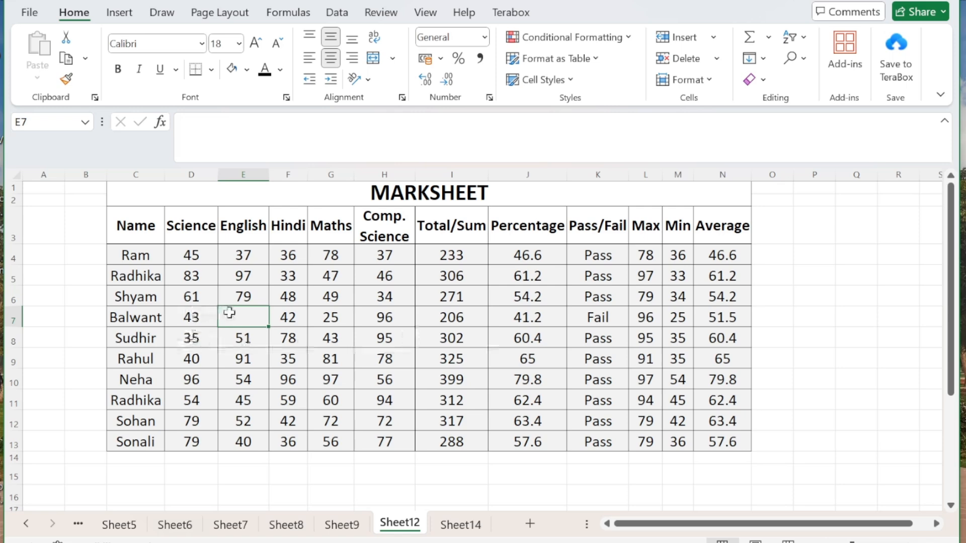
# Enter 5 as the English mark in cell E7 and select the empty cell Q8.
pyautogui.write('5')
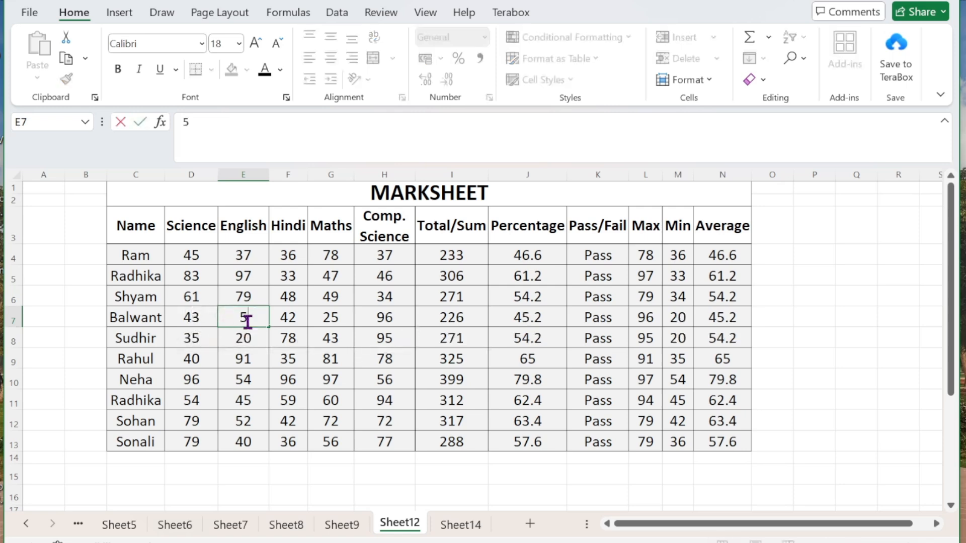
pyautogui.press('Return')
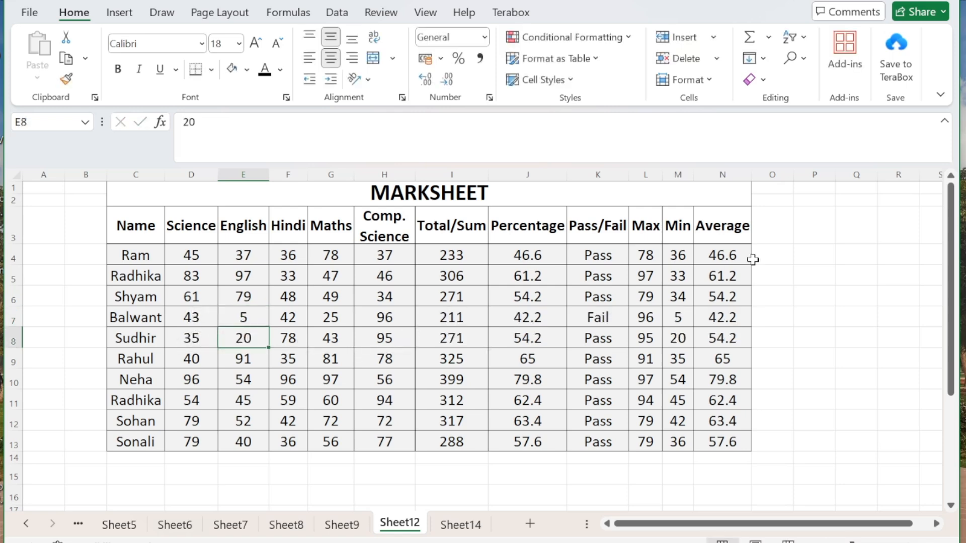
pyautogui.click(846, 334)
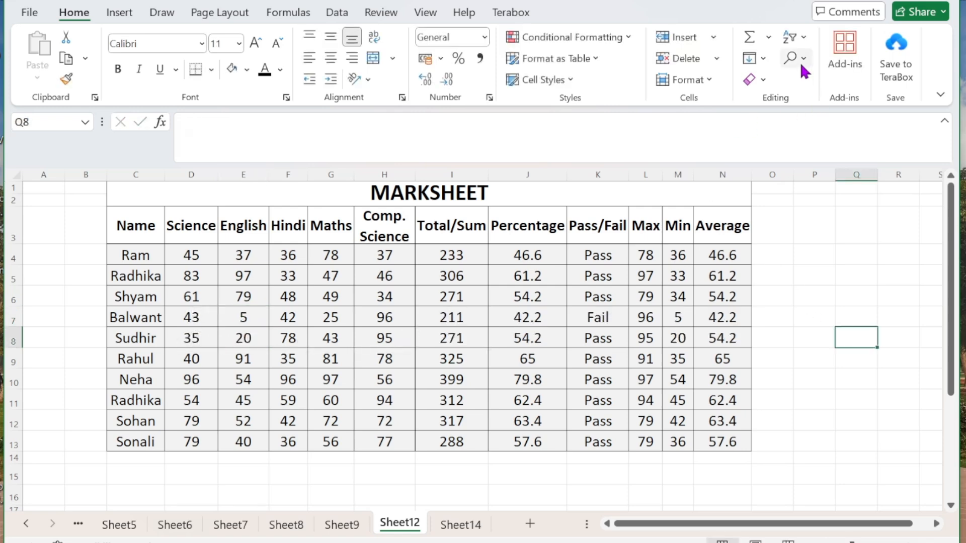
pyautogui.hotkey('ctrl', 'g')
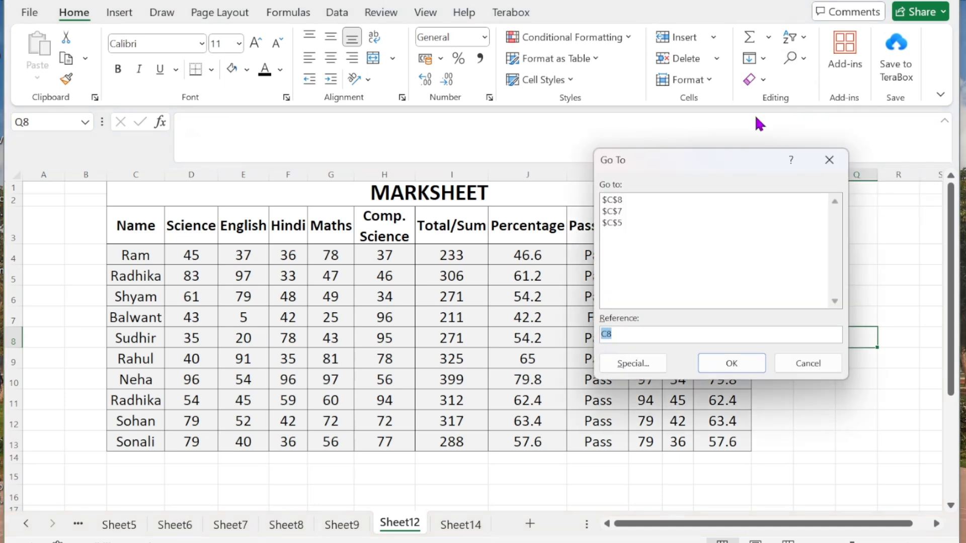
pyautogui.click(622, 366)
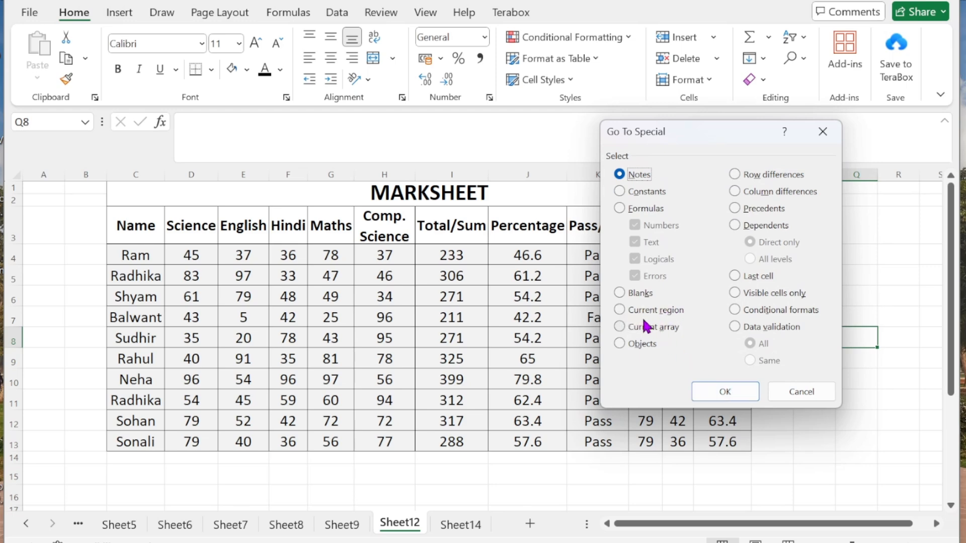
pyautogui.click(801, 392)
# Try to select the current region from the empty cell P10 using Go To Special.
pyautogui.click(810, 377)
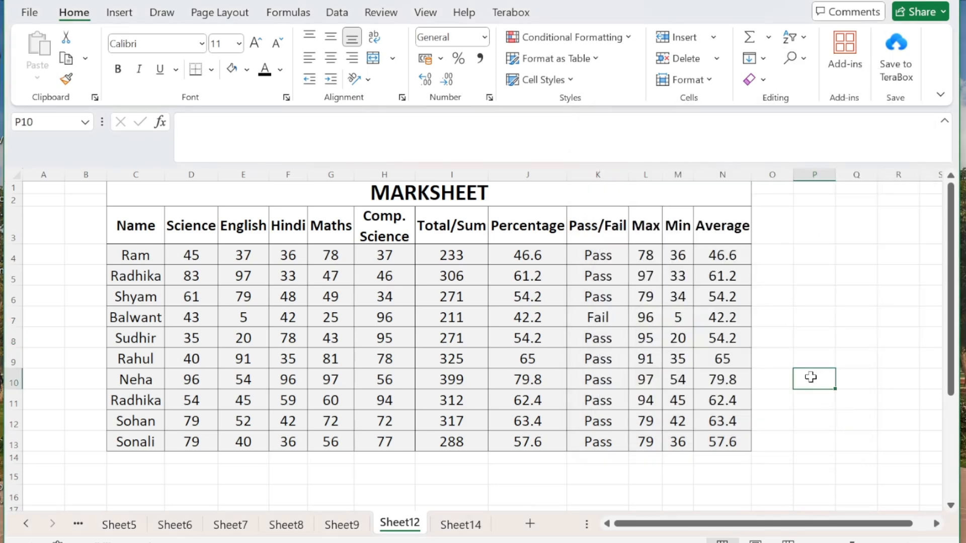
pyautogui.click(800, 57)
pyautogui.click(817, 152)
pyautogui.click(635, 310)
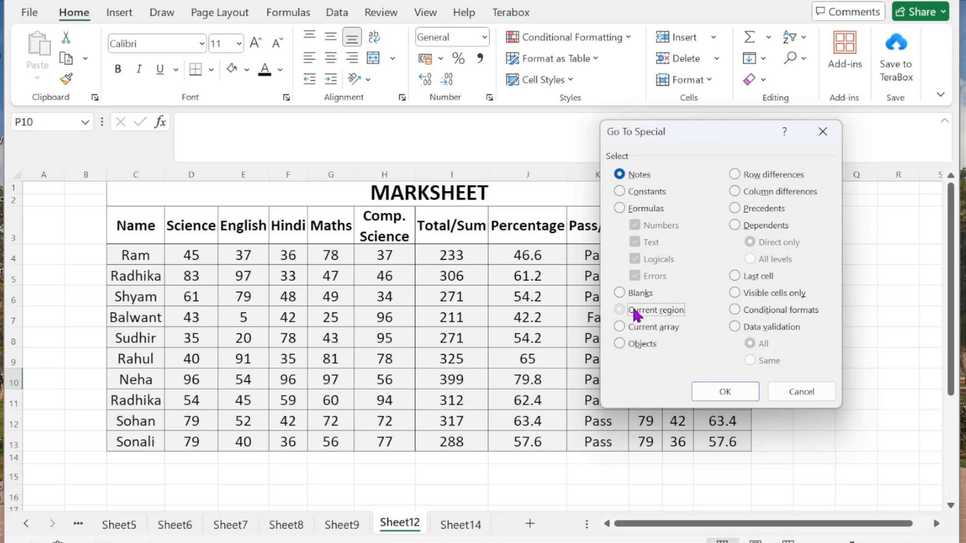
pyautogui.click(717, 391)
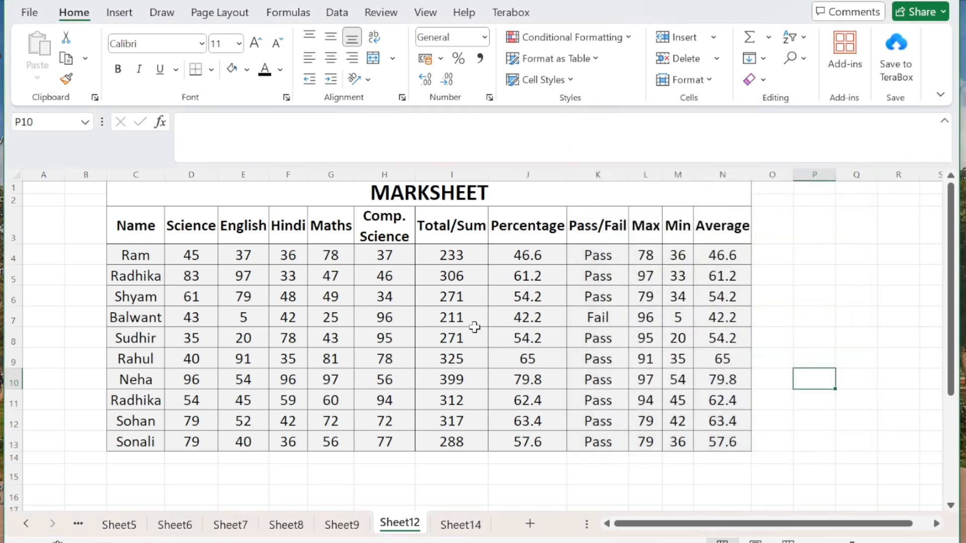
# Select the marksheet's current region from its Total/Sum cell I7 using Go To Special.
pyautogui.click(453, 319)
pyautogui.click(805, 59)
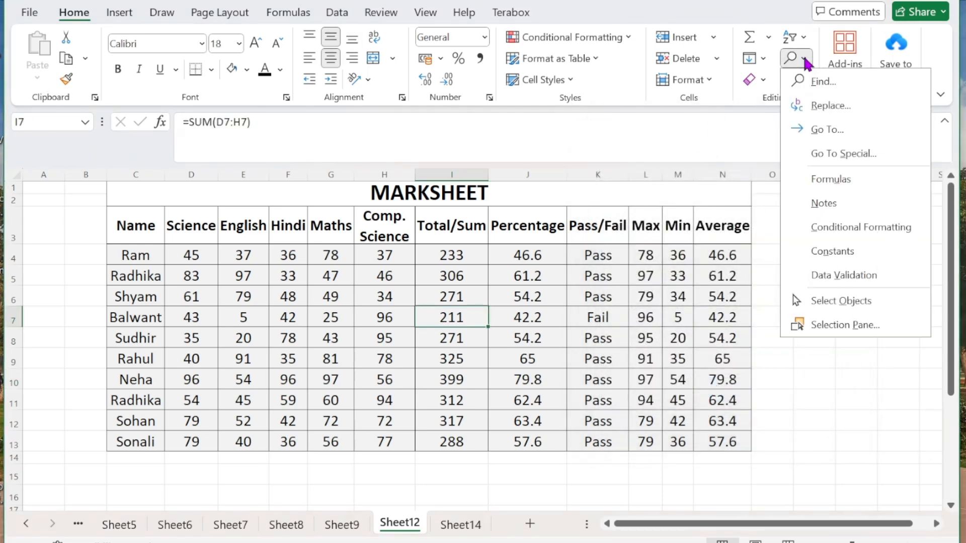
pyautogui.click(821, 160)
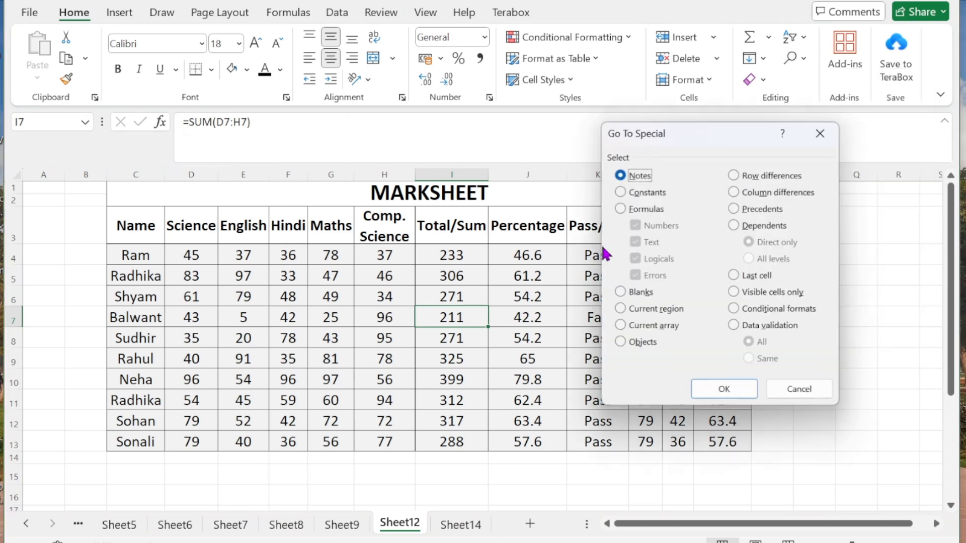
pyautogui.click(621, 310)
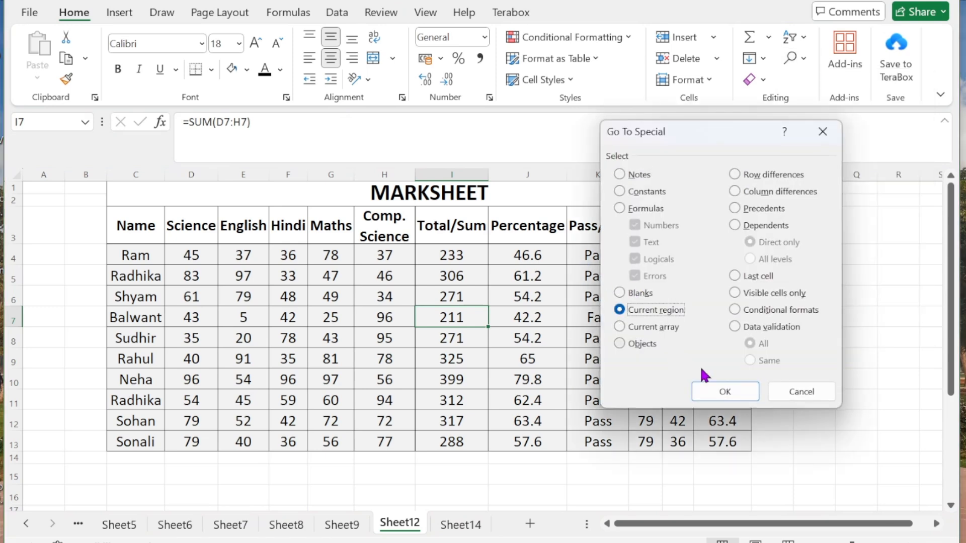
pyautogui.click(725, 391)
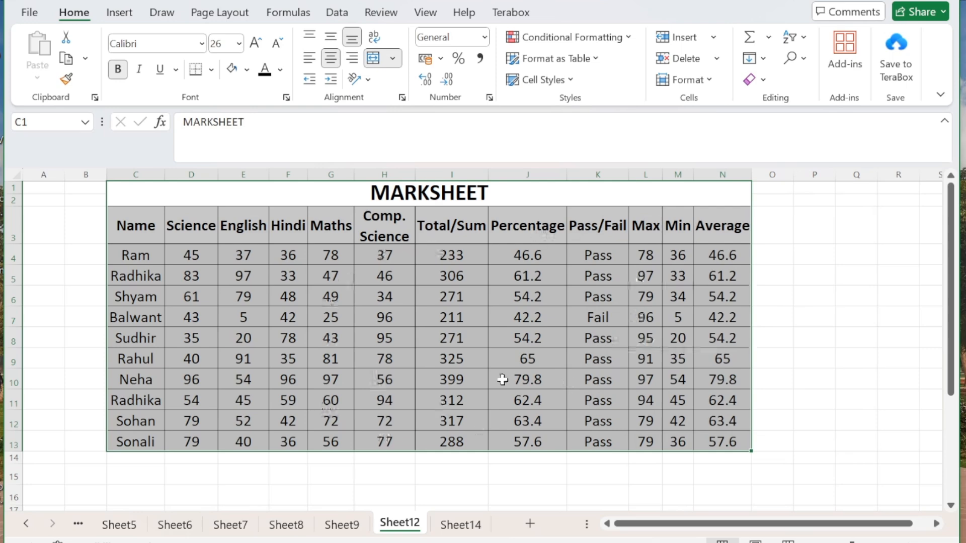
# Deselect the table and select the whole marksheet again with Select All, starting from cell I6.
pyautogui.click(803, 285)
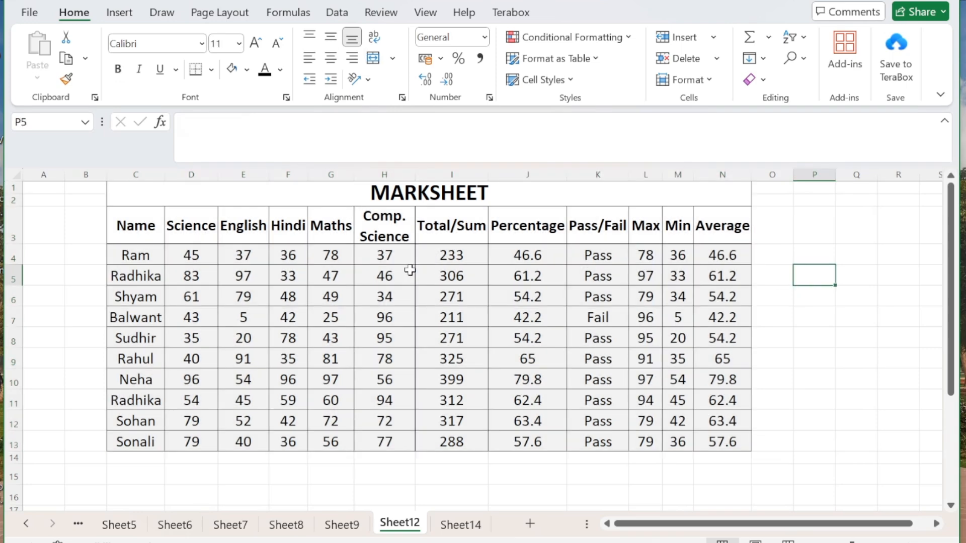
pyautogui.click(448, 303)
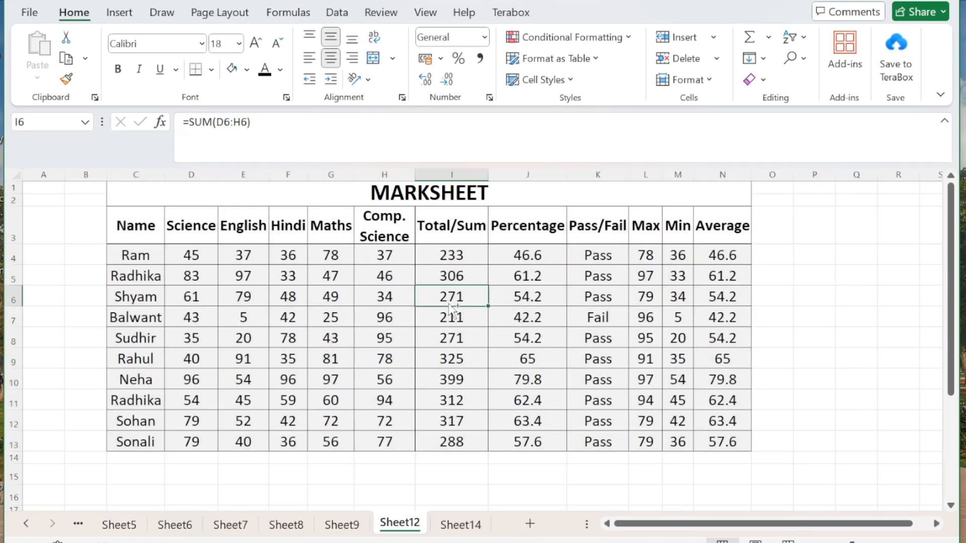
pyautogui.hotkey('ctrl', 'a')
# Select the entire worksheet from the empty cell P8, and select just the marksheet region from cell I7 for comparison.
pyautogui.click(829, 347)
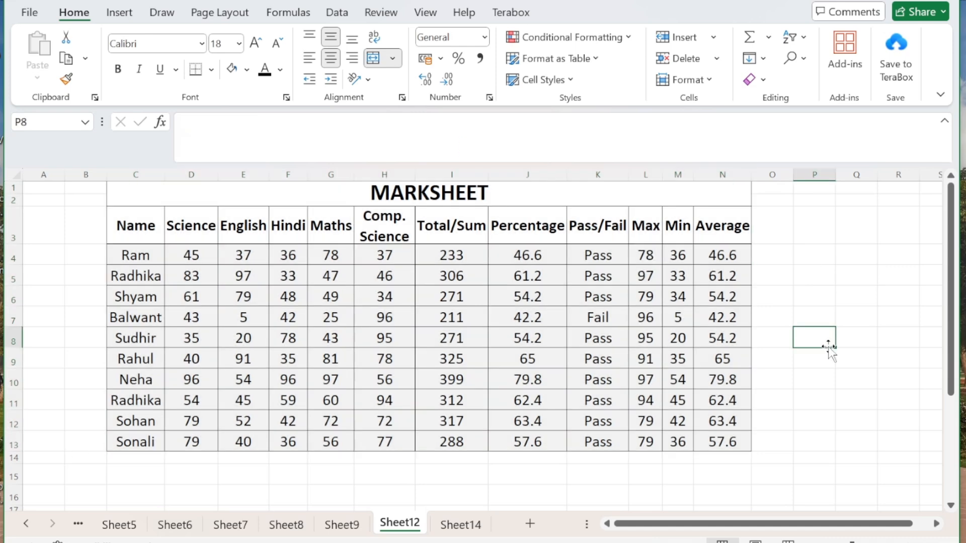
pyautogui.hotkey('ctrl', 'a')
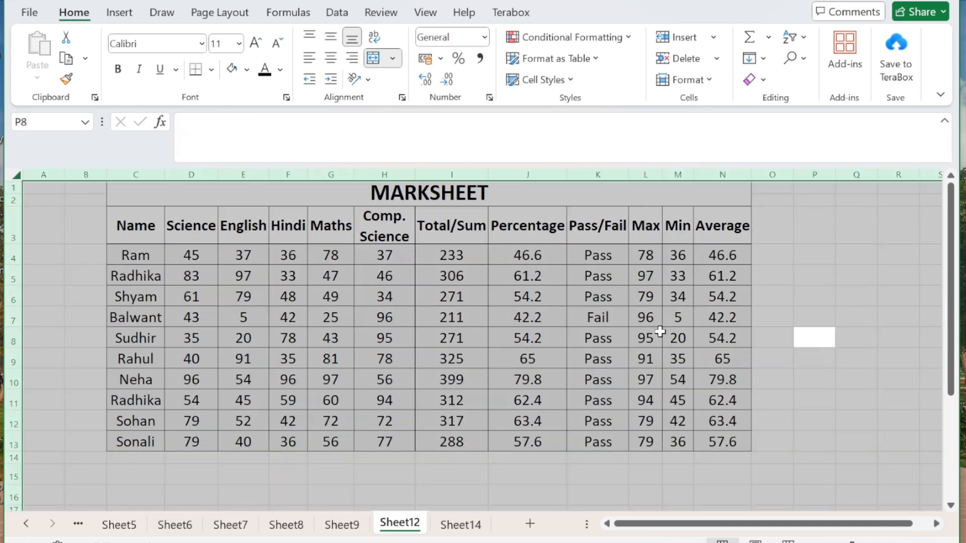
pyautogui.click(485, 320)
pyautogui.hotkey('ctrl', 'a')
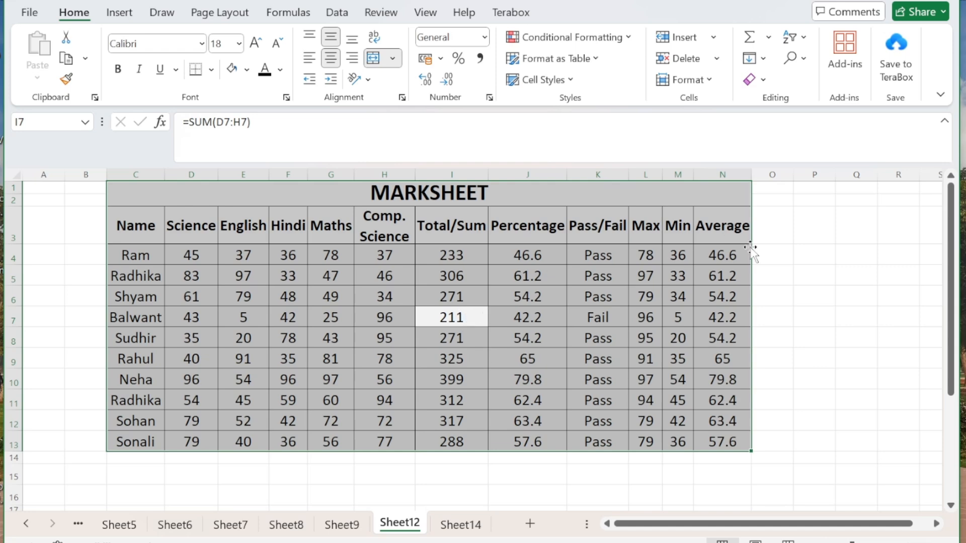
pyautogui.click(780, 291)
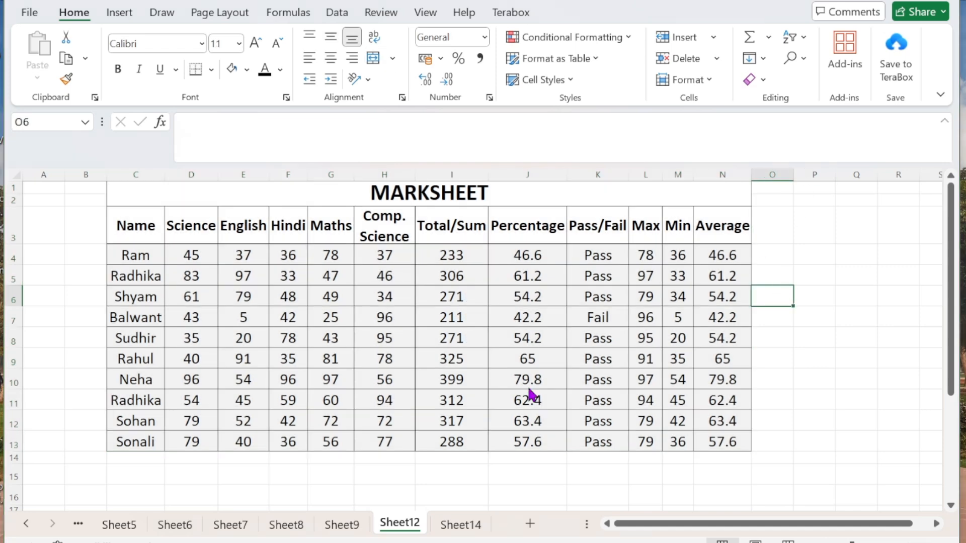
pyautogui.hotkey('ctrl', 'g')
pyautogui.click(651, 372)
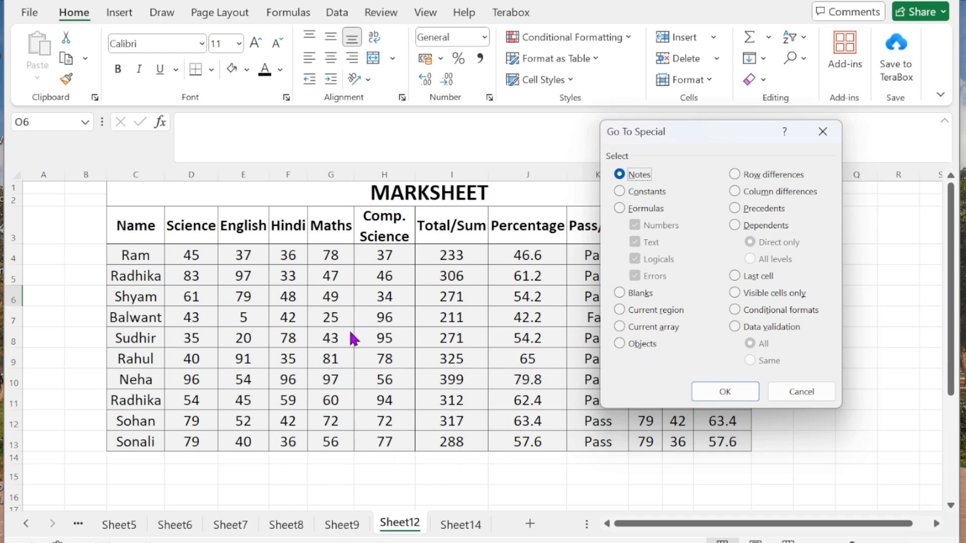
pyautogui.click(787, 392)
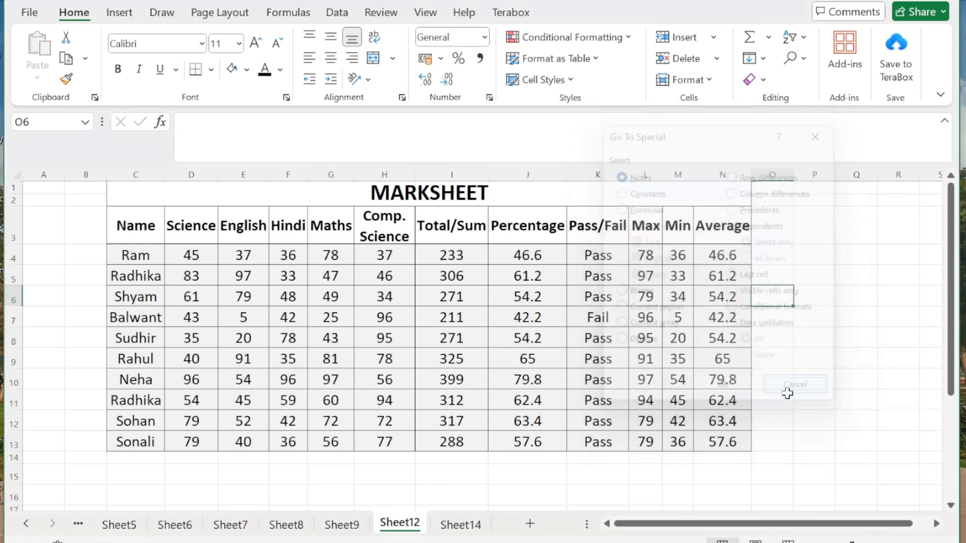
# Draw a rounded rectangle in the empty area below the marksheet, across columns K and L from row 16 to 19.
pyautogui.click(120, 12)
pyautogui.click(217, 73)
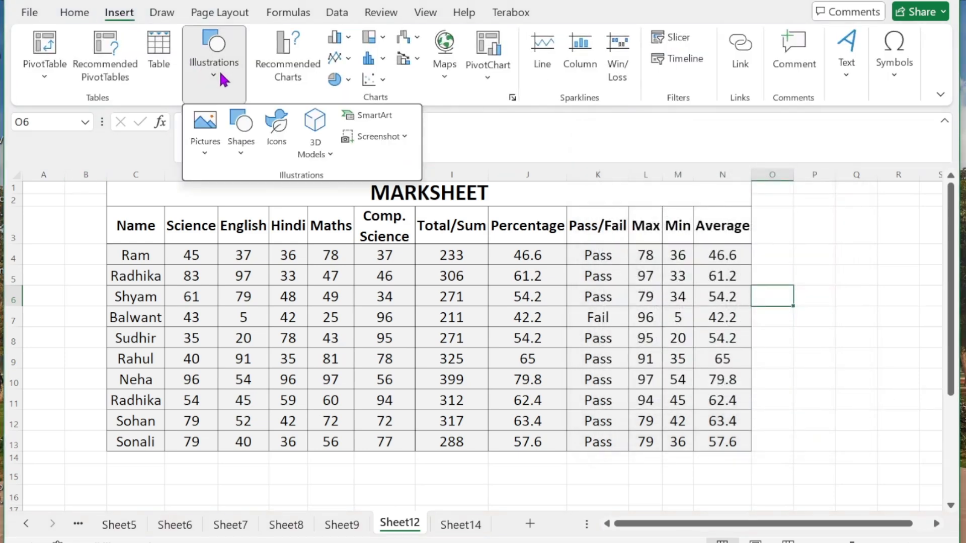
pyautogui.click(240, 133)
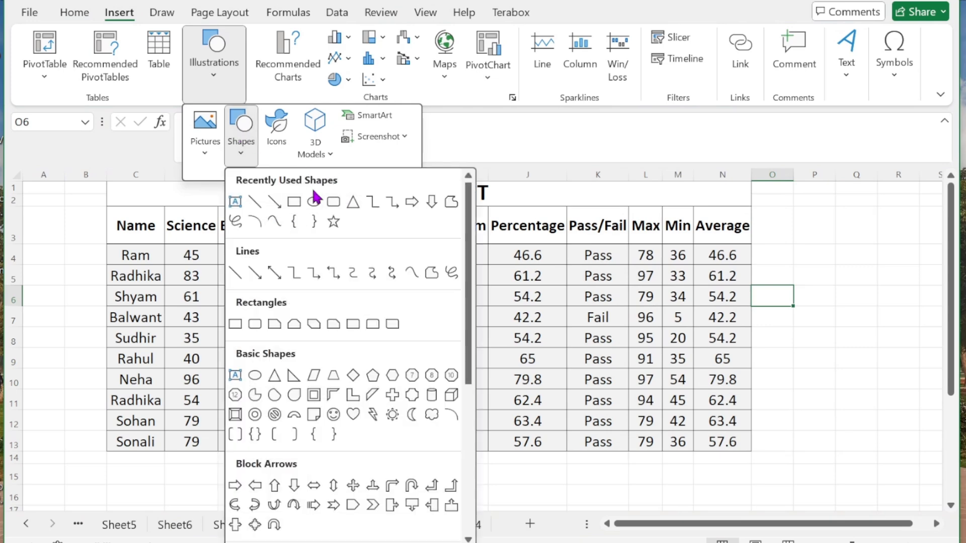
pyautogui.click(332, 204)
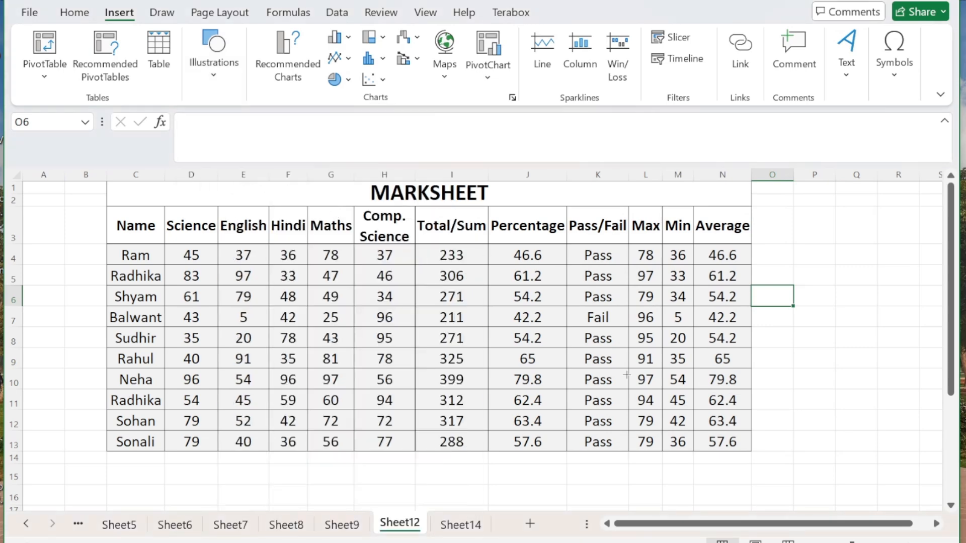
pyautogui.scroll(-2, 602, 437)
pyautogui.scroll(1, 589, 438)
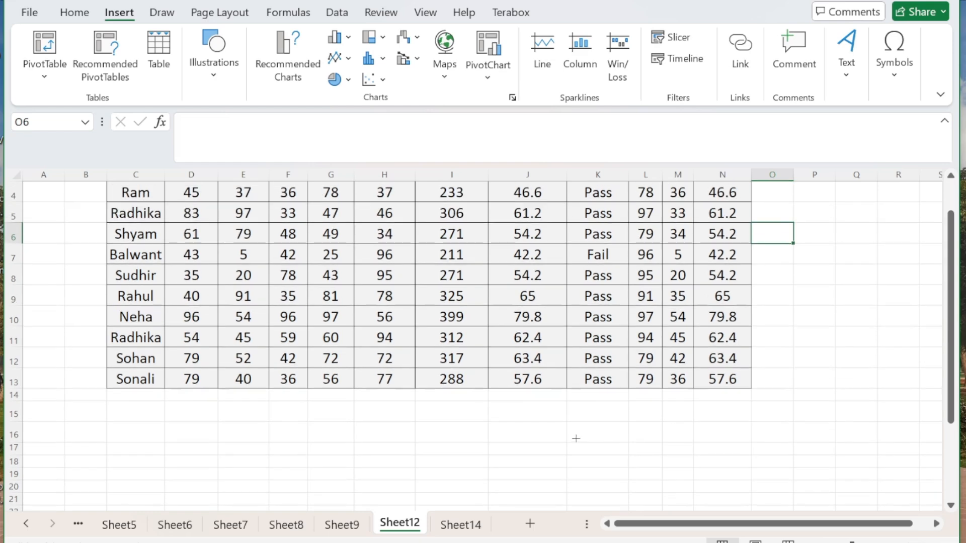
pyautogui.moveTo(577, 432); pyautogui.dragTo(664, 473)
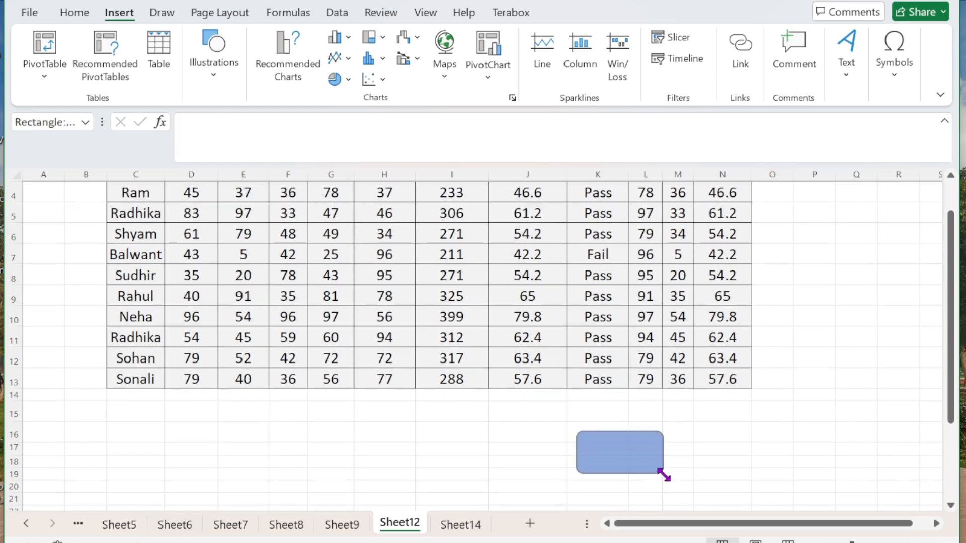
# Starting from cell N17, select the rounded rectangle with Go To Special's Objects option and delete it.
pyautogui.click(735, 448)
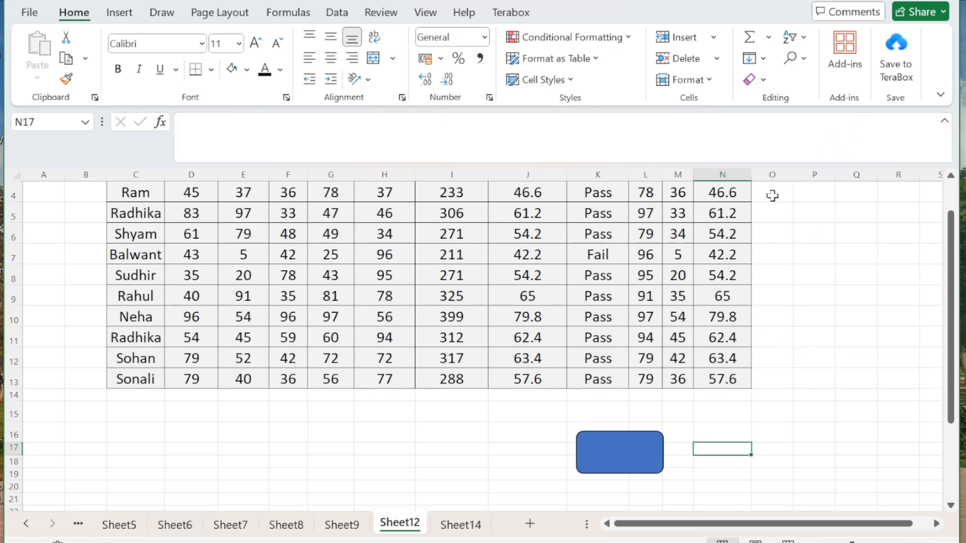
pyautogui.hotkey('ctrl', 'g')
pyautogui.click(635, 362)
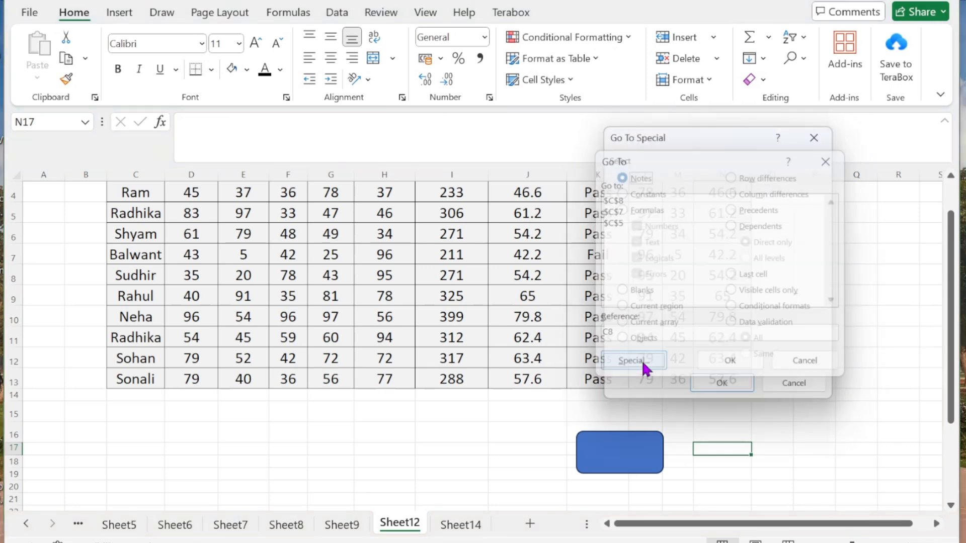
pyautogui.click(621, 343)
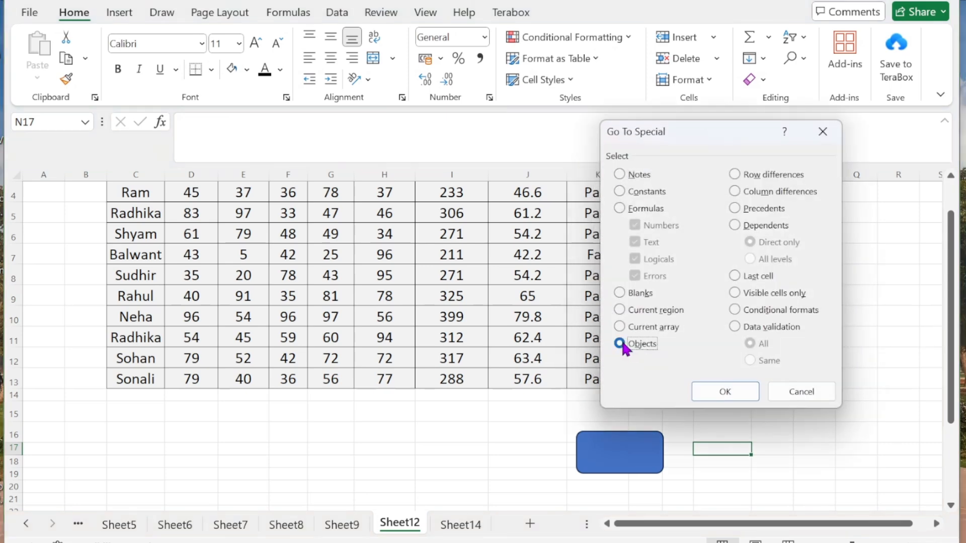
pyautogui.click(738, 393)
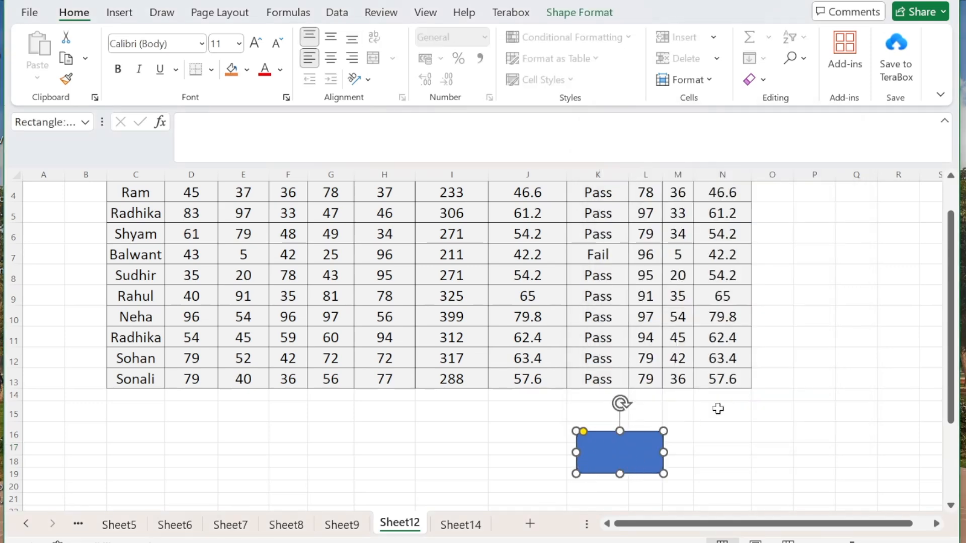
pyautogui.press('Delete')
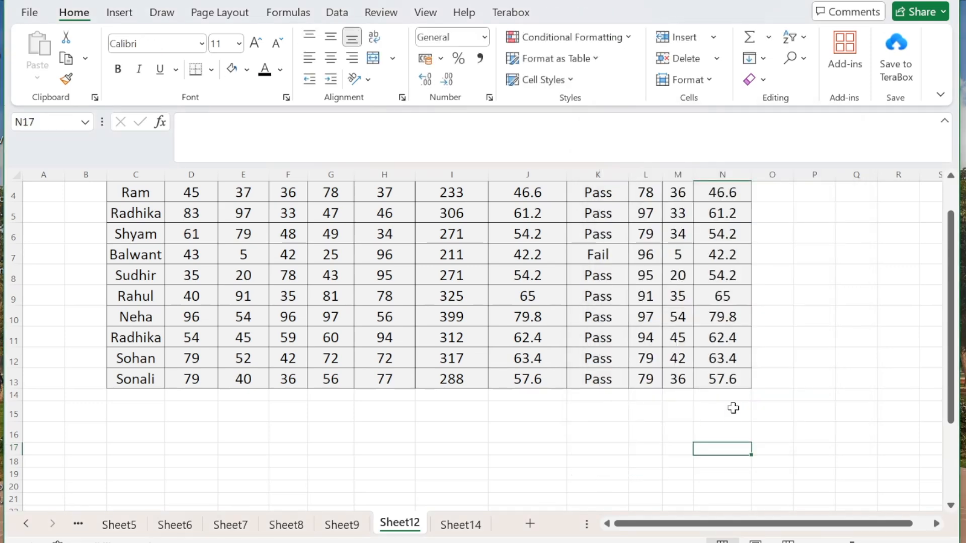
pyautogui.scroll(3, 733, 408)
pyautogui.hotkey('ctrl', 'g')
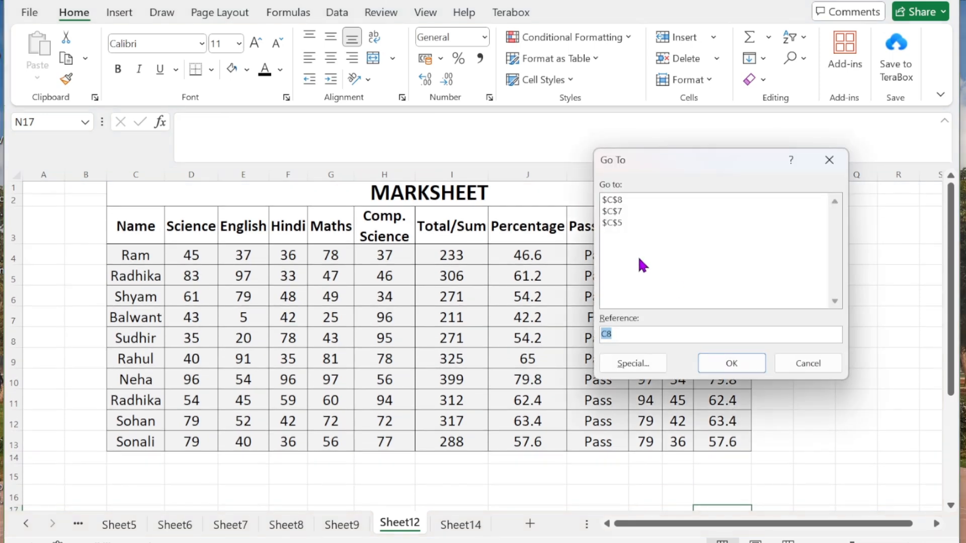
pyautogui.click(649, 360)
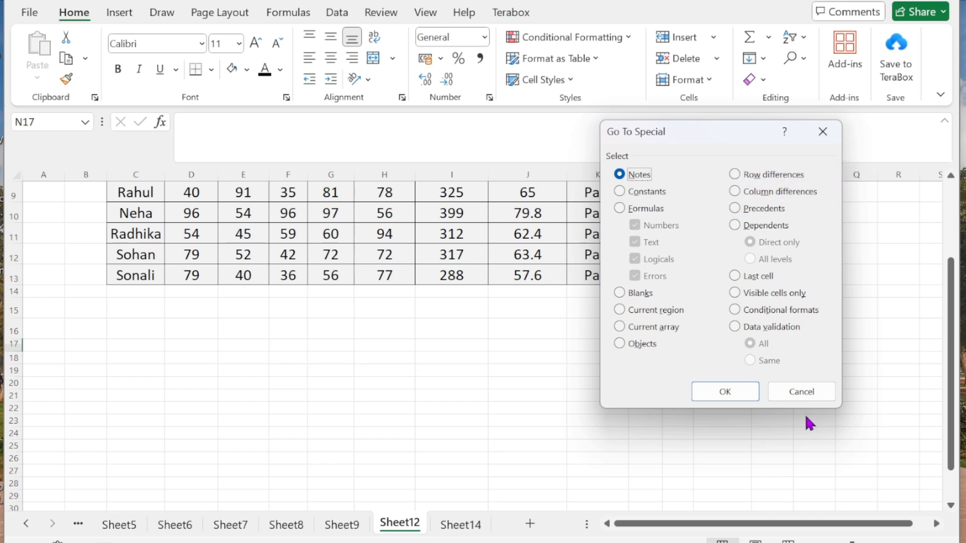
pyautogui.click(802, 393)
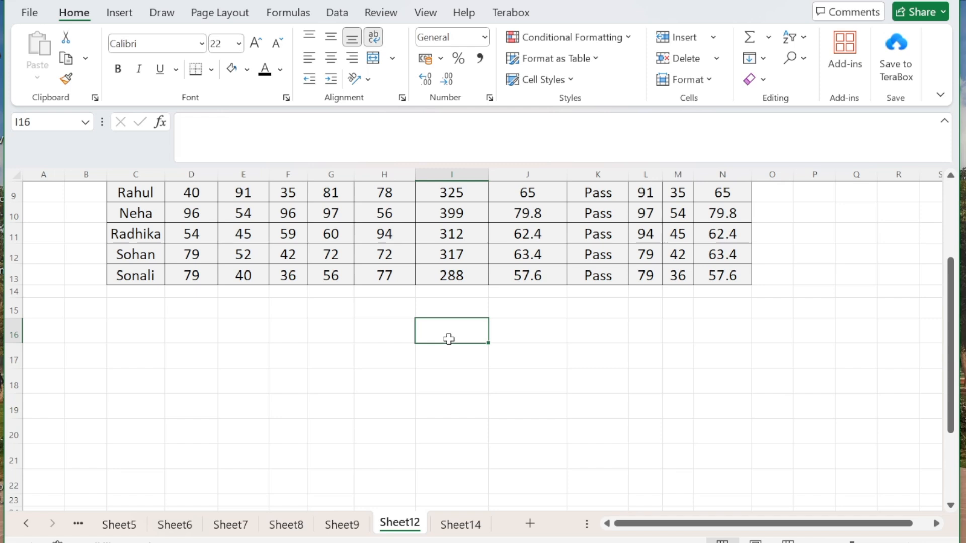
# Enter the value 45 in each of the cells I16, J16 and K16 below the marksheet.
pyautogui.write('45')
pyautogui.press('Tab')
pyautogui.write('45')
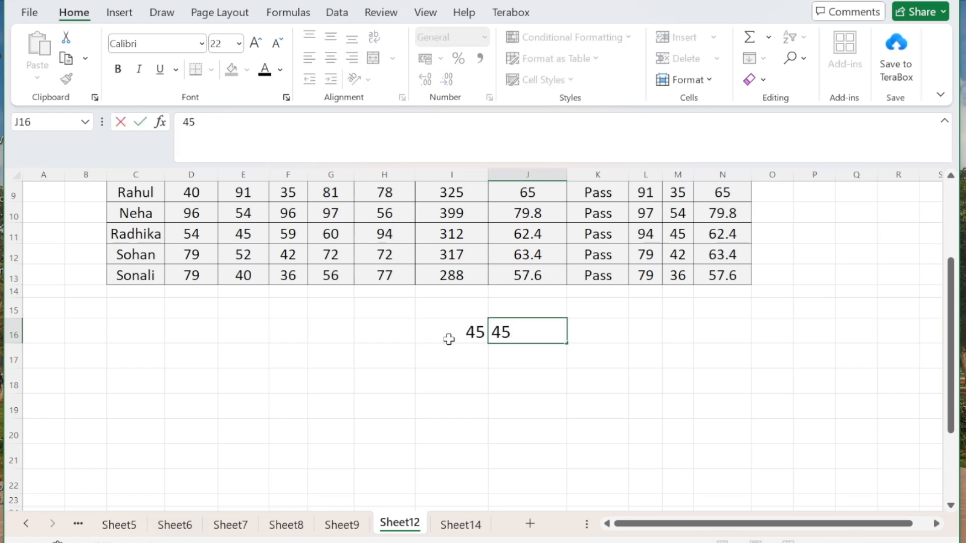
pyautogui.press('Tab')
pyautogui.write('45')
# Fill the row below with 45 in I17, 45 in J17 and 76 in K17.
pyautogui.click(460, 357)
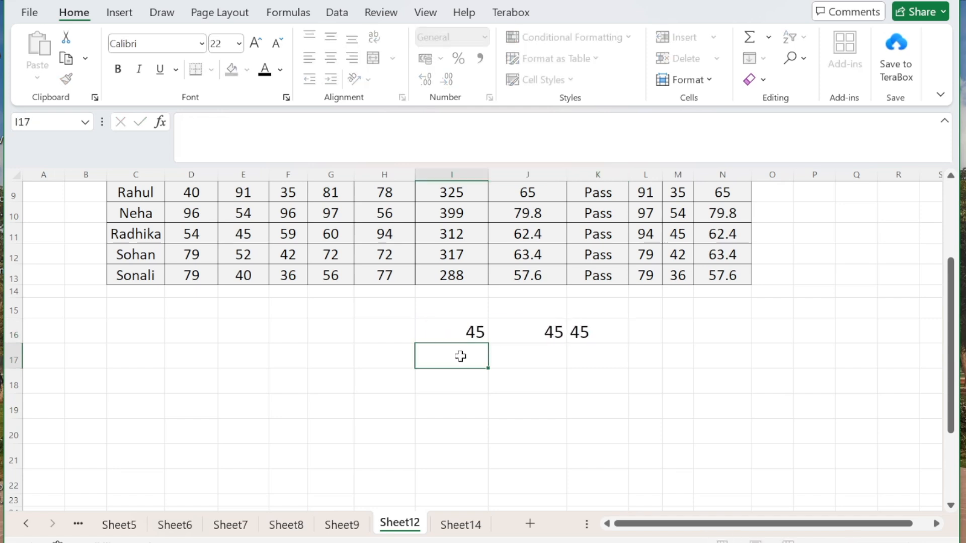
pyautogui.write('45')
pyautogui.press('Tab')
pyautogui.write('45')
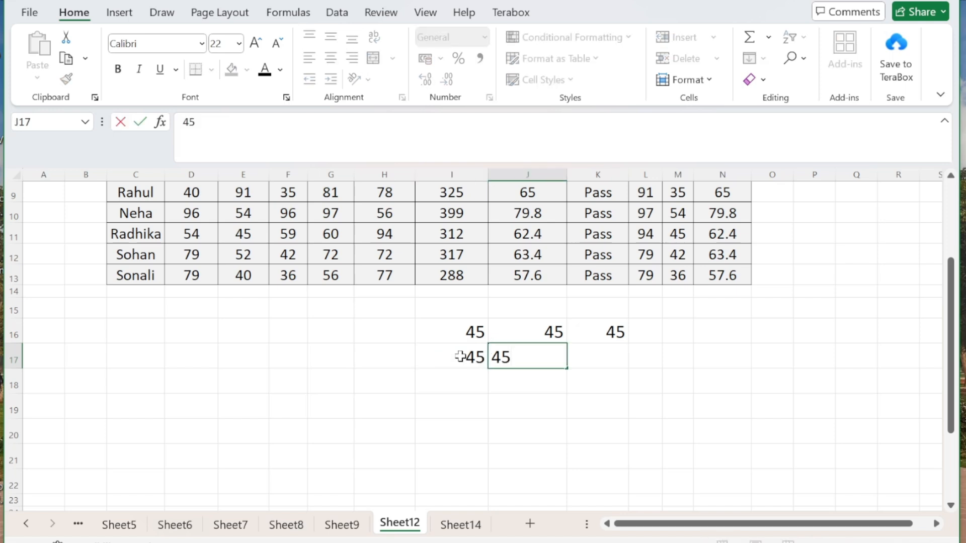
pyautogui.press('Tab')
pyautogui.write('76')
pyautogui.click(486, 381)
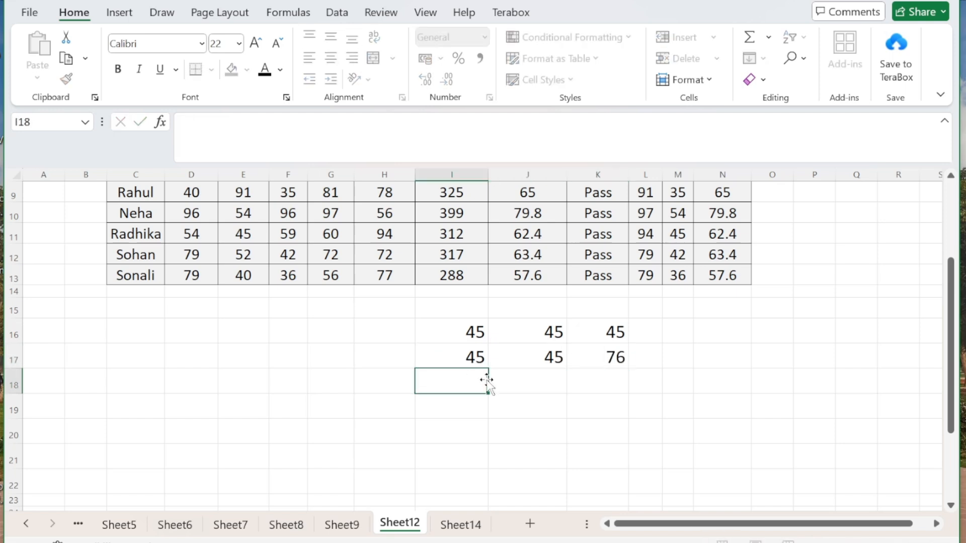
# Find the row differences within the range I16:K17 using Go To Special.
pyautogui.moveTo(471, 329); pyautogui.dragTo(612, 356)
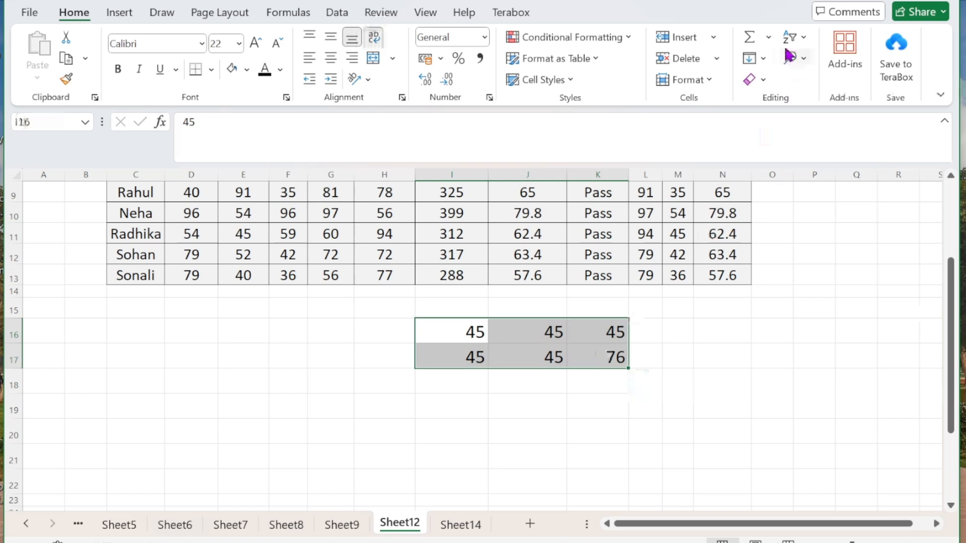
pyautogui.click(799, 59)
pyautogui.click(815, 154)
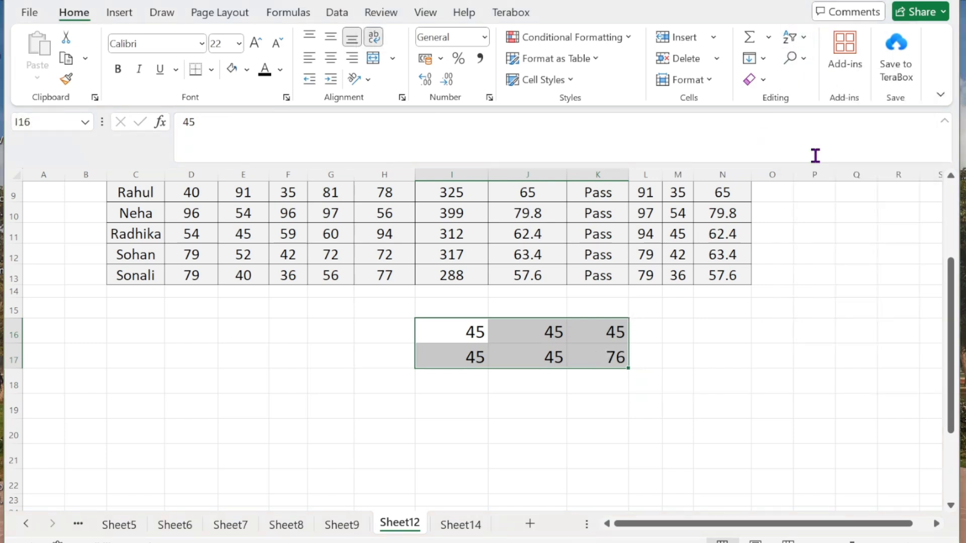
pyautogui.click(751, 172)
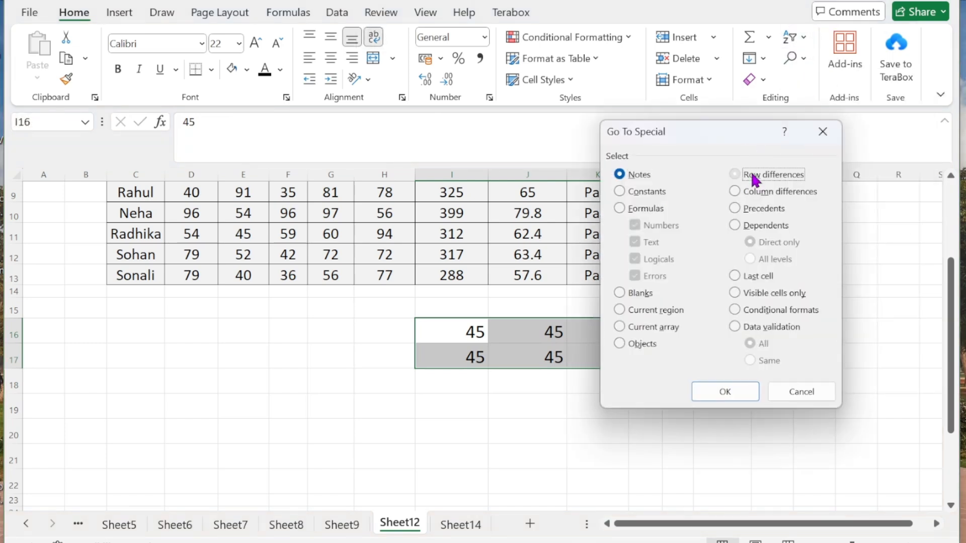
pyautogui.click(709, 387)
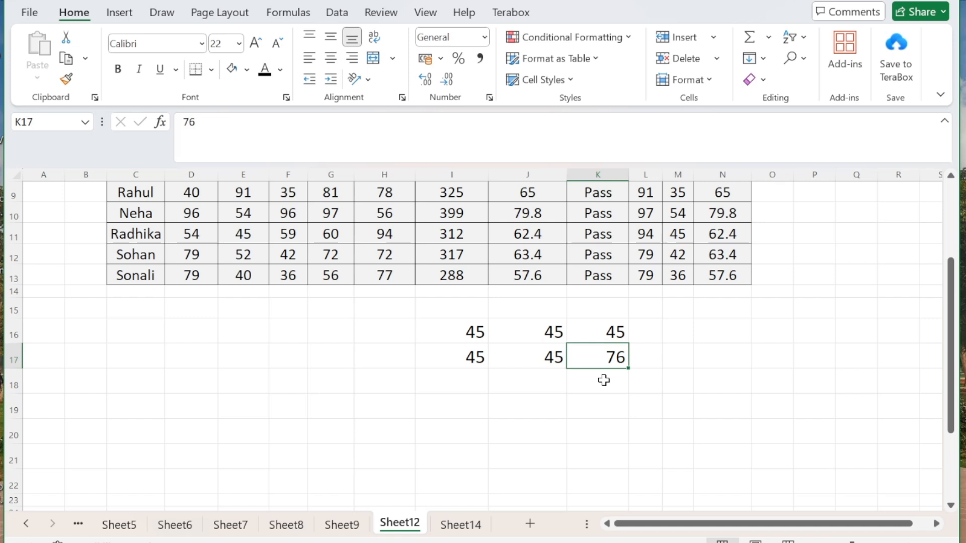
pyautogui.moveTo(470, 334); pyautogui.dragTo(613, 356)
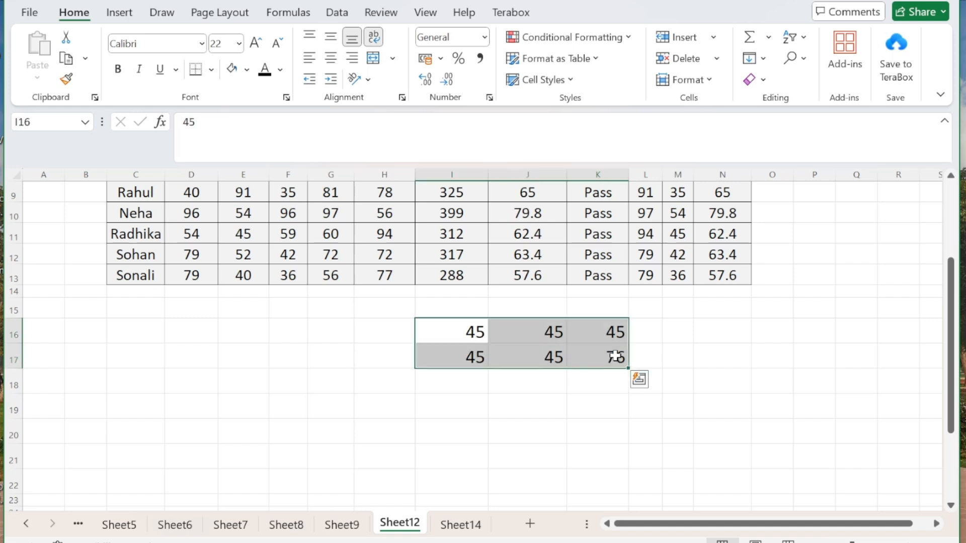
pyautogui.click(684, 356)
pyautogui.click(805, 58)
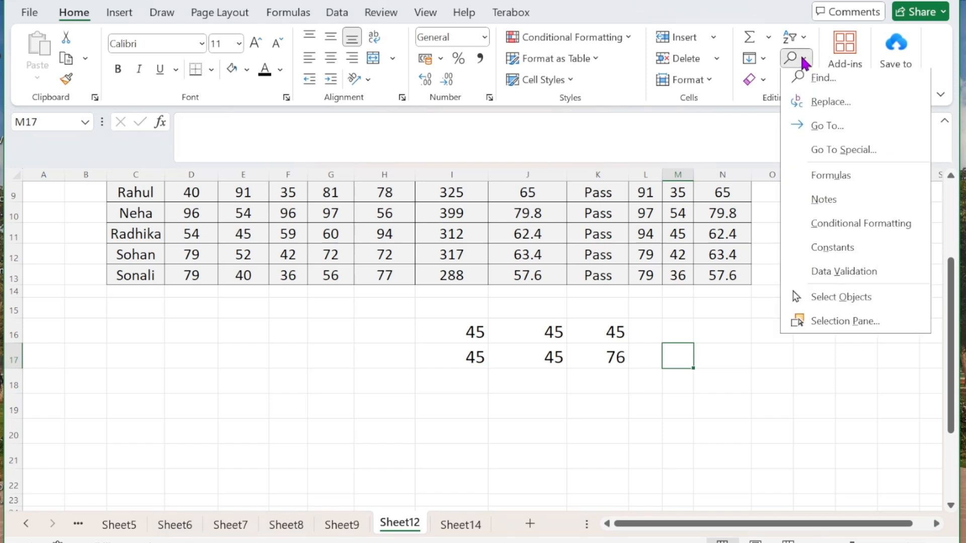
pyautogui.click(824, 155)
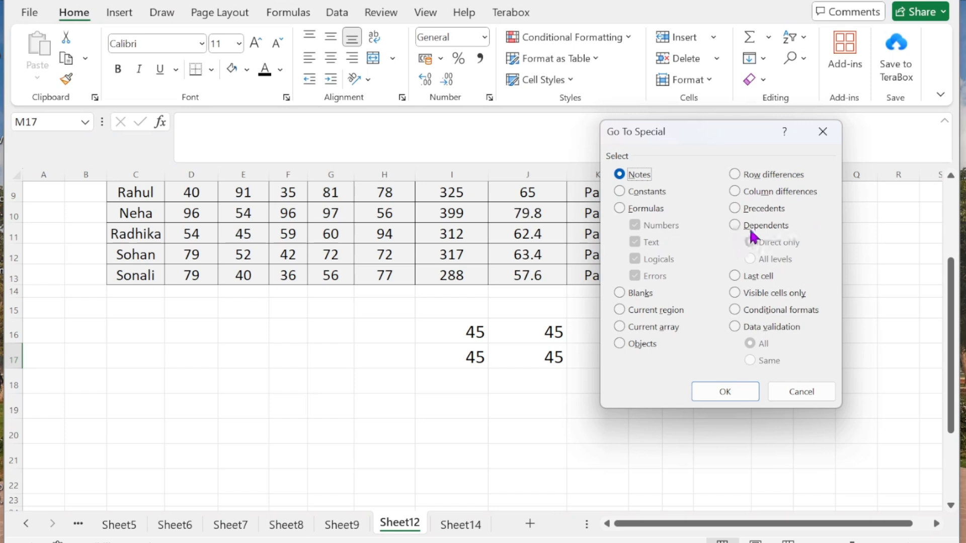
pyautogui.click(823, 143)
# Enter the formula =SUM(I16:J17) in cell J19.
pyautogui.click(485, 405)
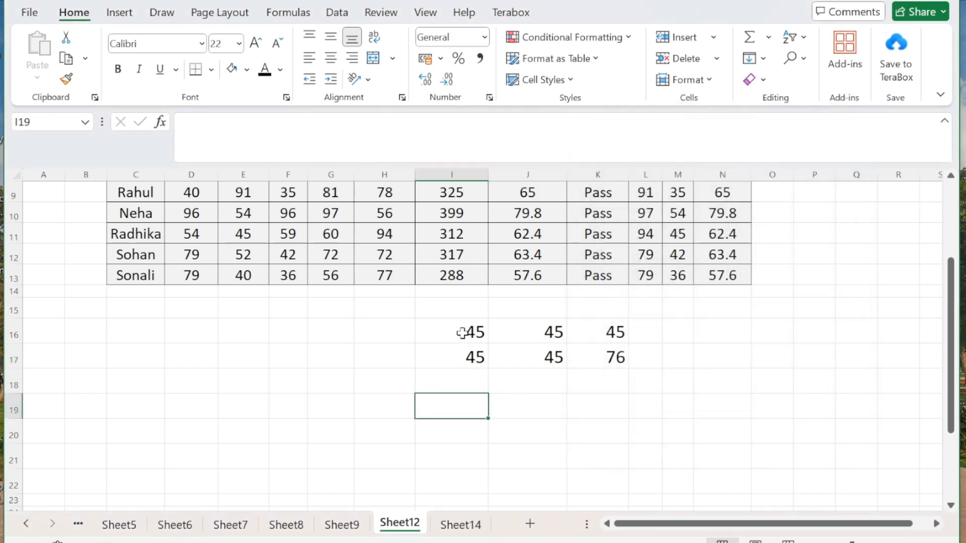
pyautogui.click(518, 412)
pyautogui.write('=')
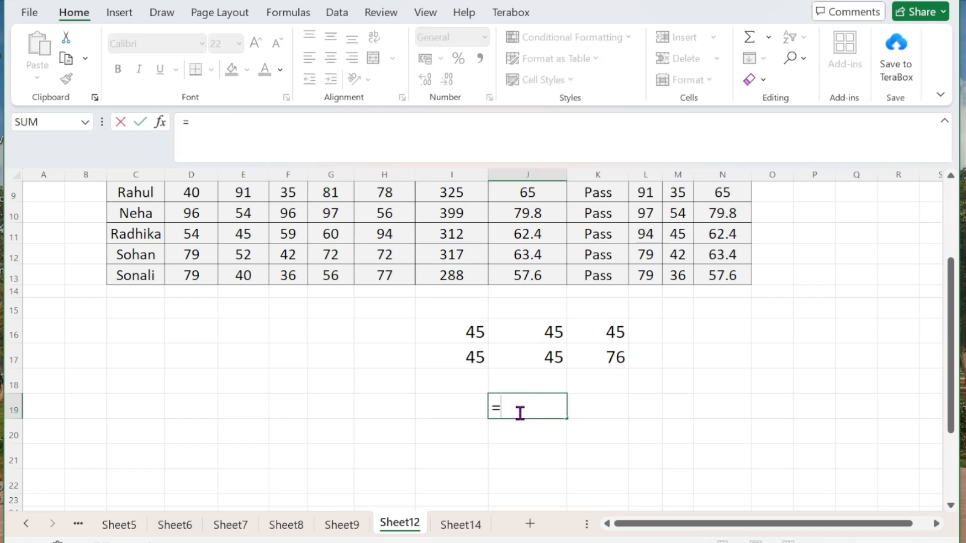
pyautogui.write('sum')
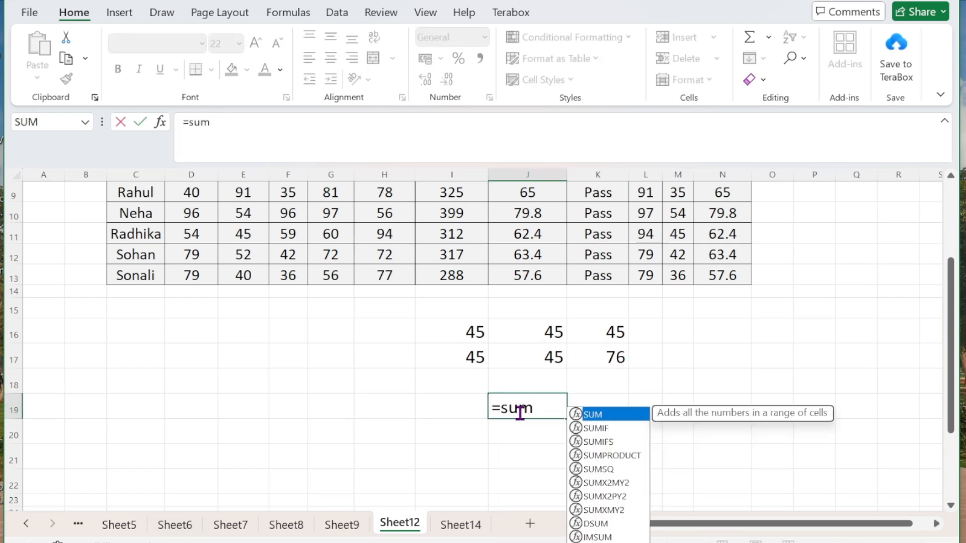
pyautogui.press('Tab')
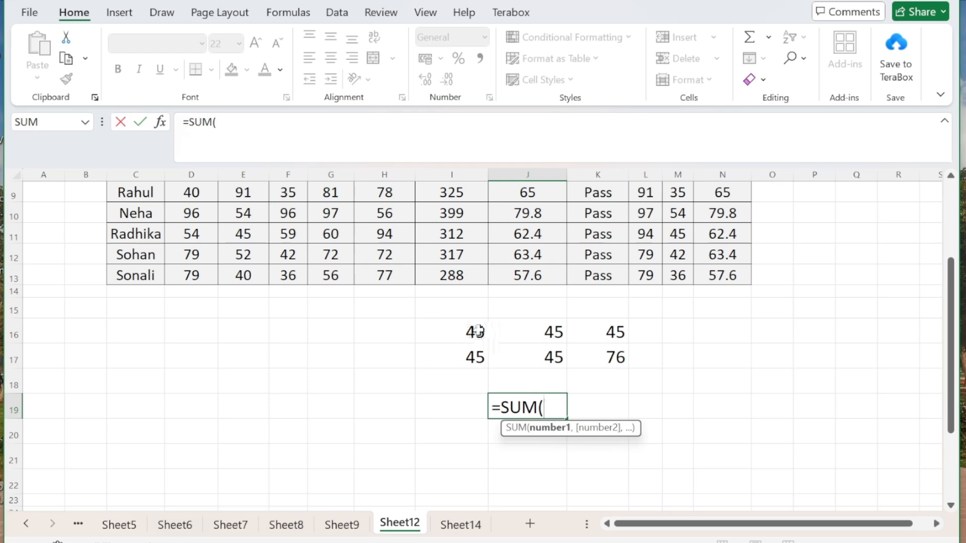
pyautogui.moveTo(478, 330); pyautogui.dragTo(539, 358)
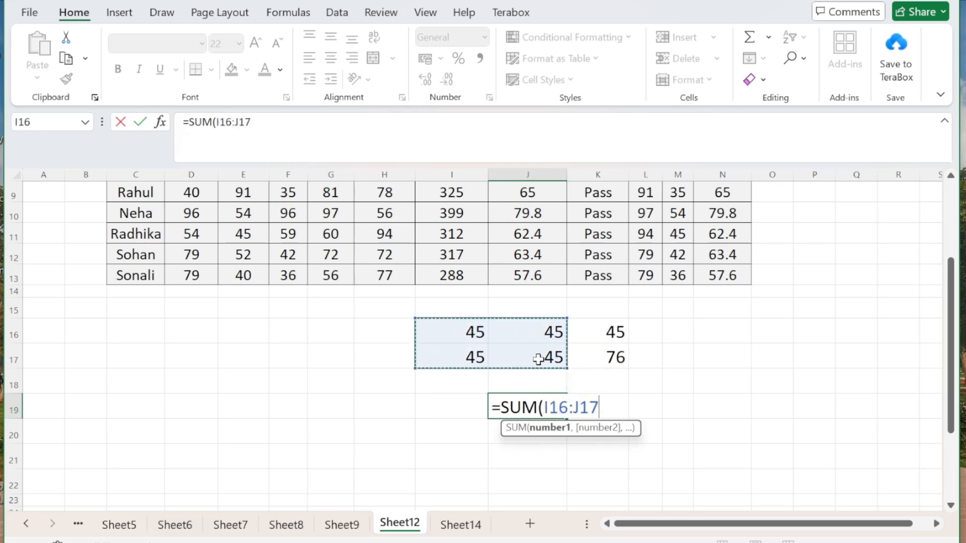
pyautogui.write(')')
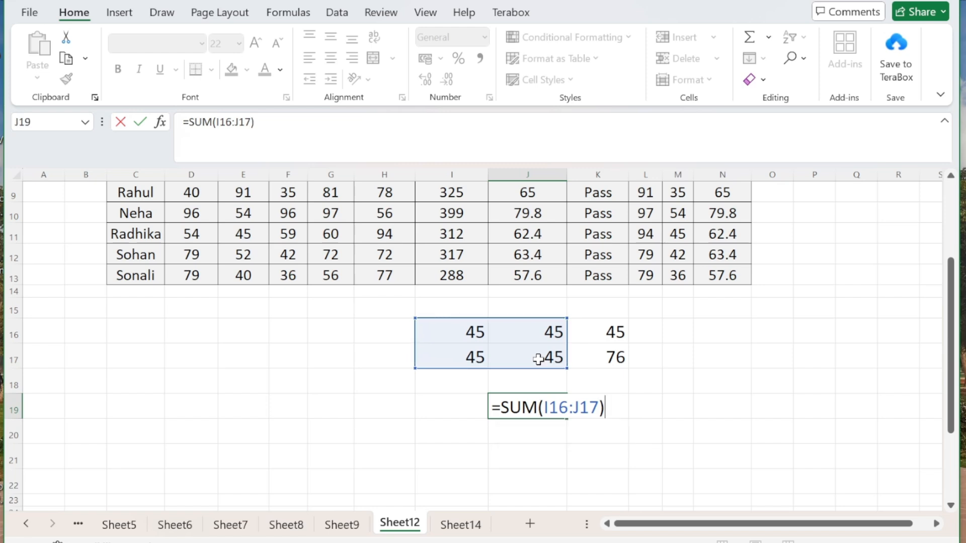
pyautogui.press('Return')
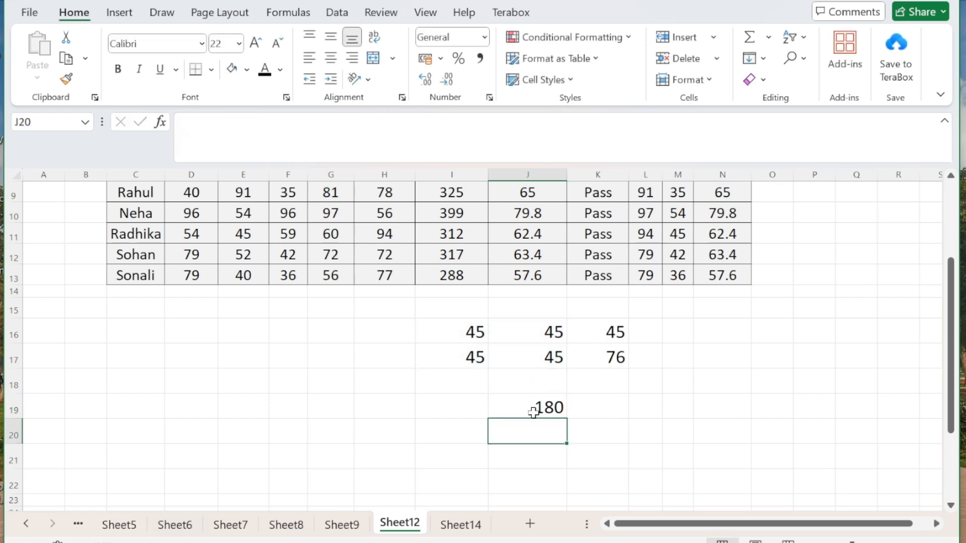
# Select the direct precedents of the SUM formula in cell J19 using Go To Special.
pyautogui.click(546, 402)
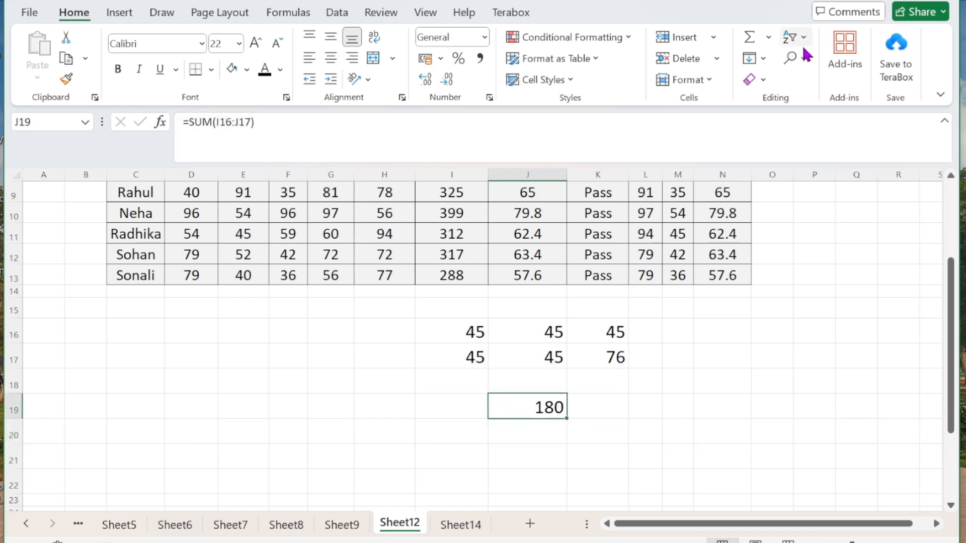
pyautogui.hotkey('ctrl', 'g')
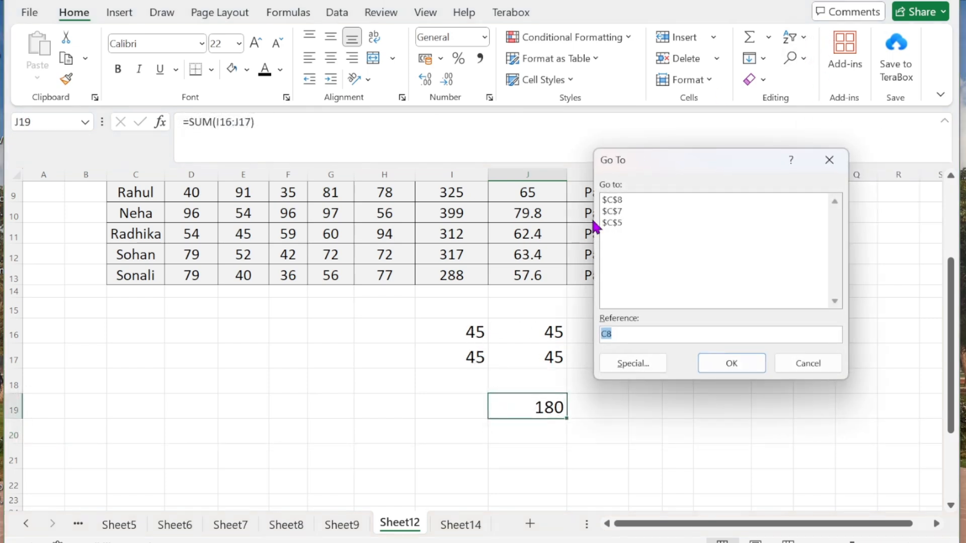
pyautogui.click(630, 362)
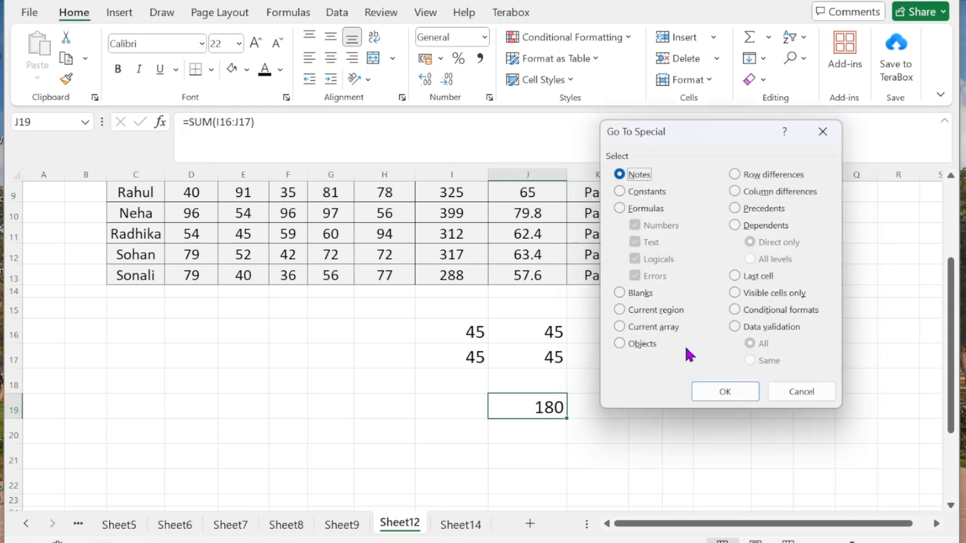
pyautogui.click(751, 207)
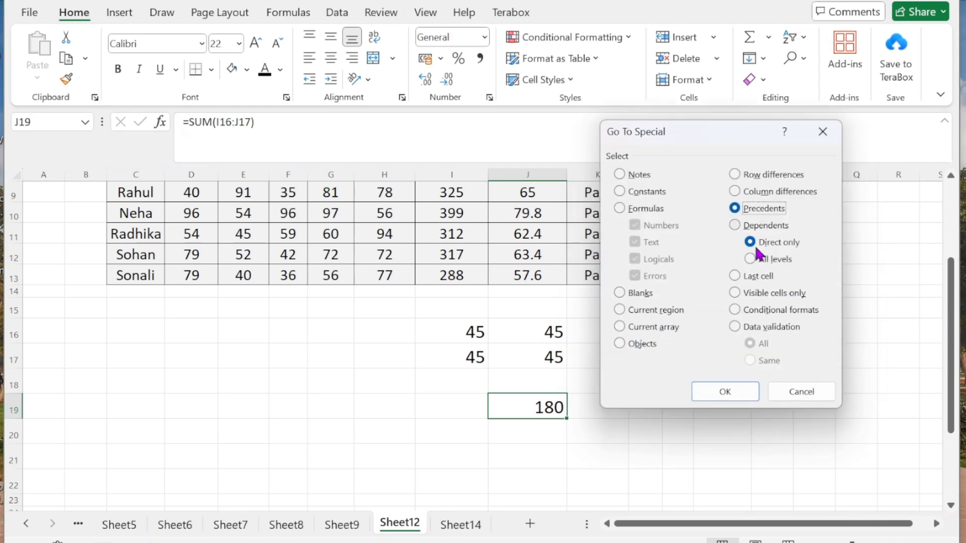
pyautogui.click(725, 391)
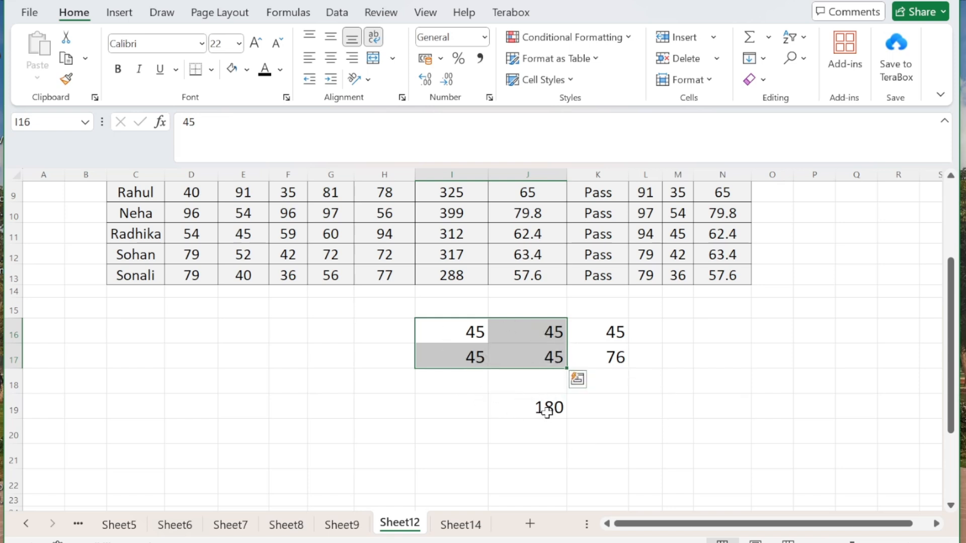
# Enter the formula =SUM(I16,J19) in cell J20.
pyautogui.click(535, 437)
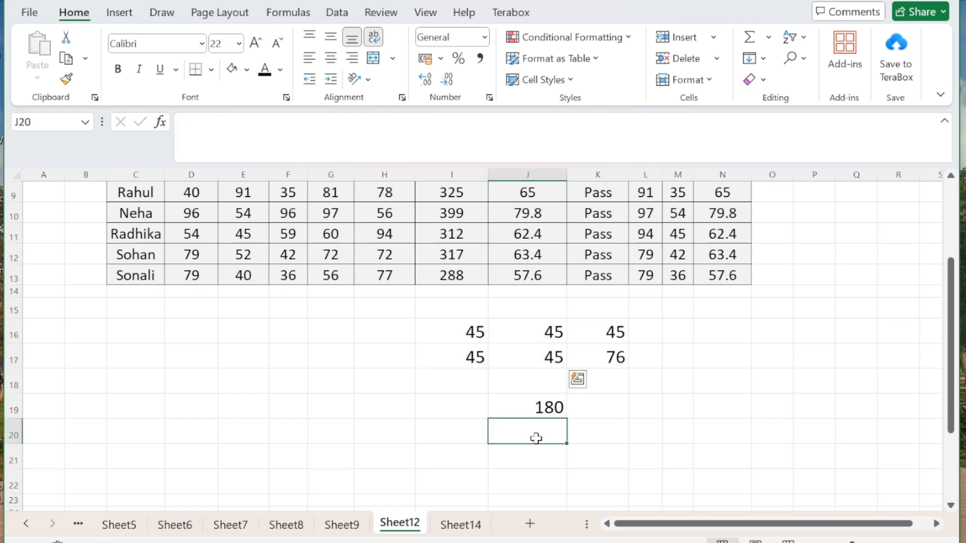
pyautogui.write('=sum')
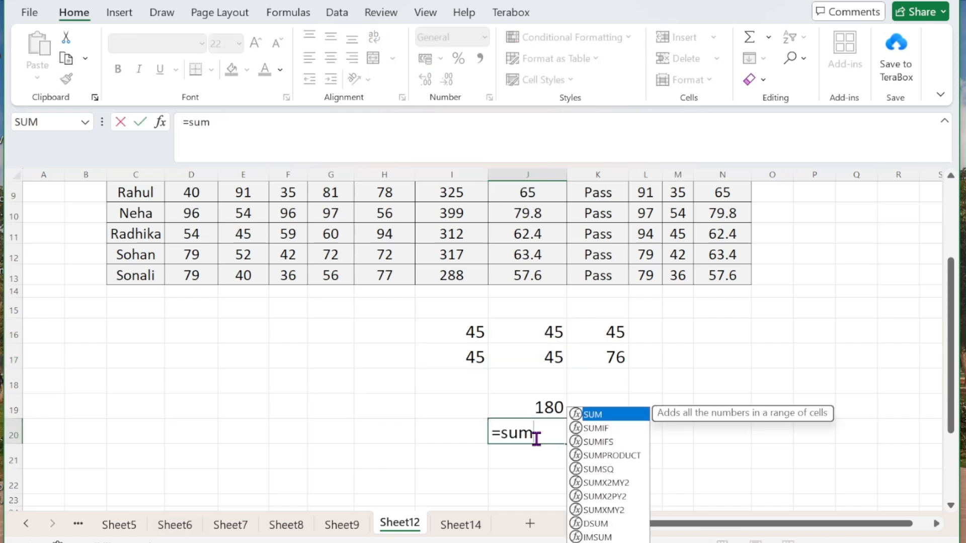
pyautogui.press('Tab')
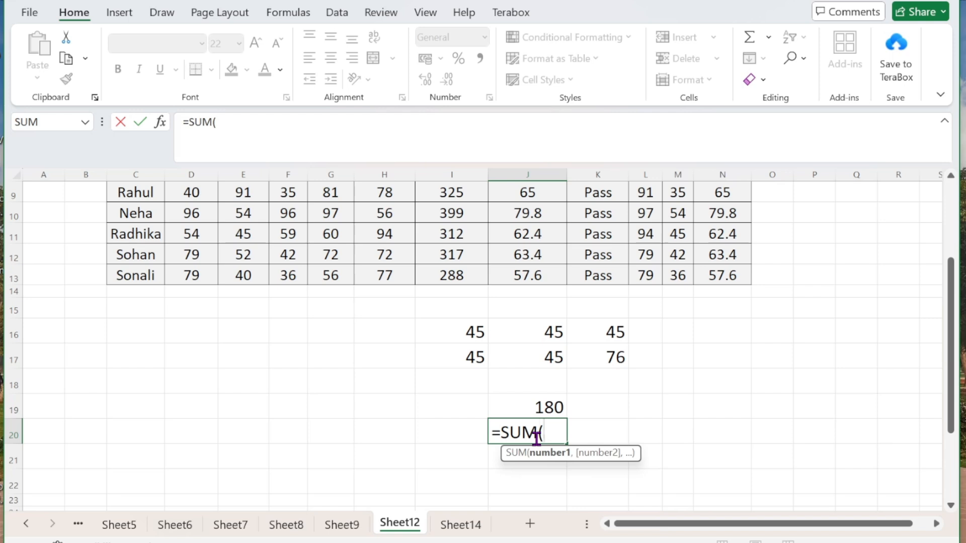
pyautogui.click(464, 333)
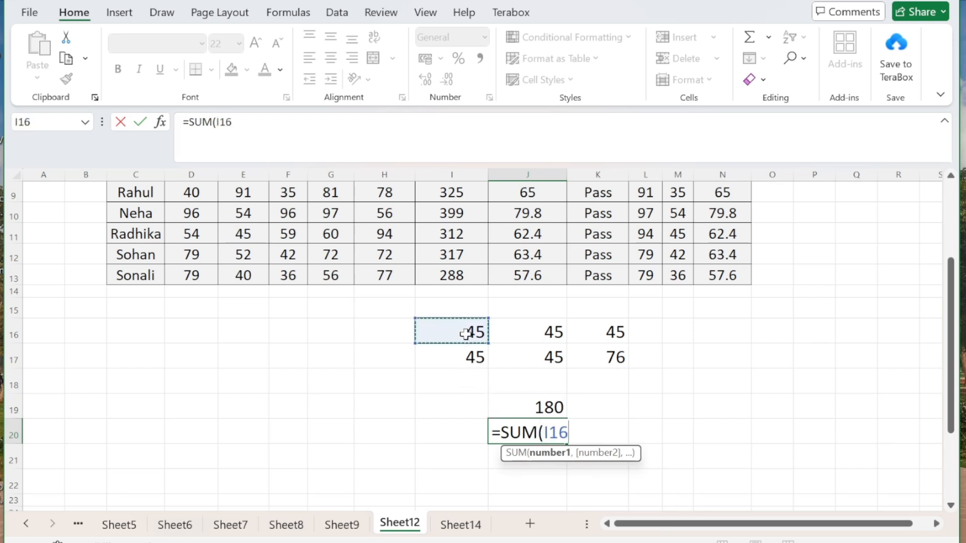
pyautogui.write(',')
pyautogui.click(547, 407)
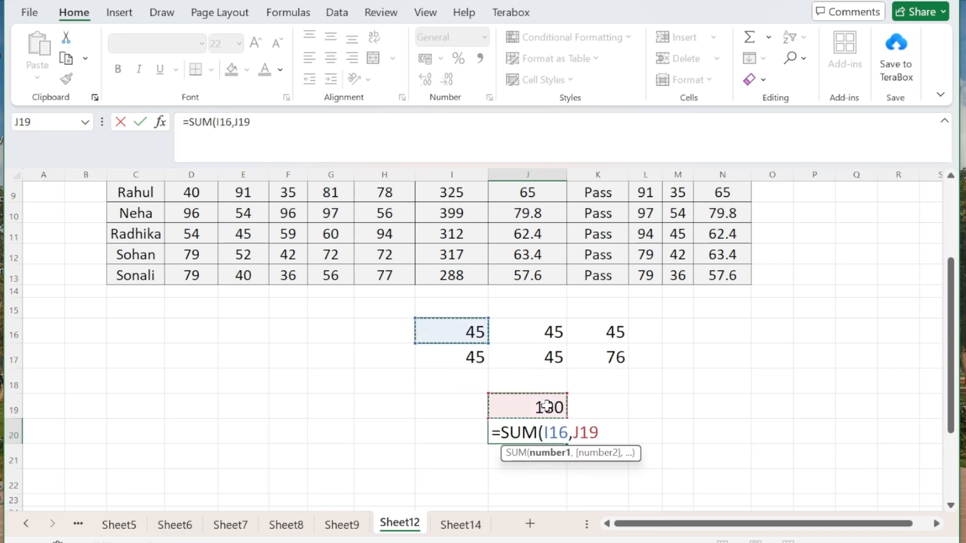
pyautogui.write(')')
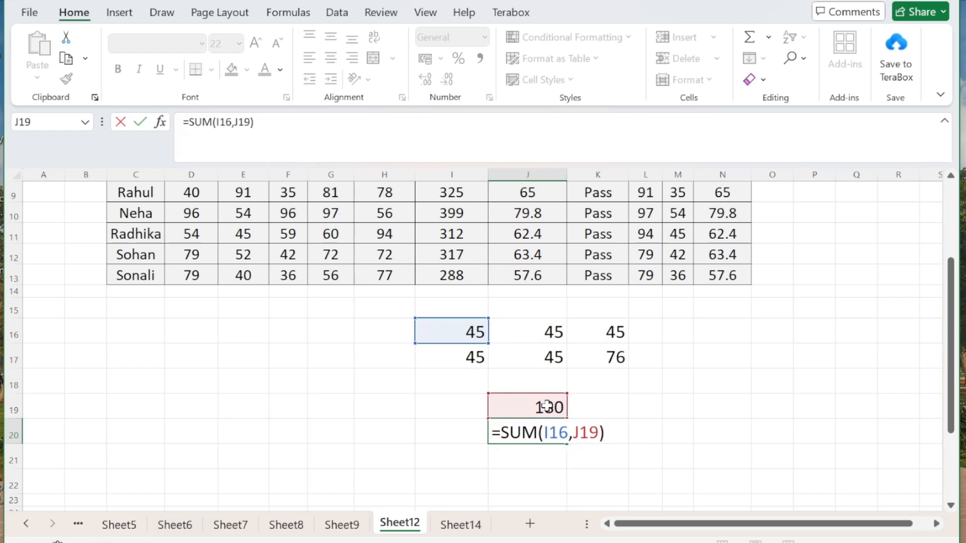
pyautogui.press('Return')
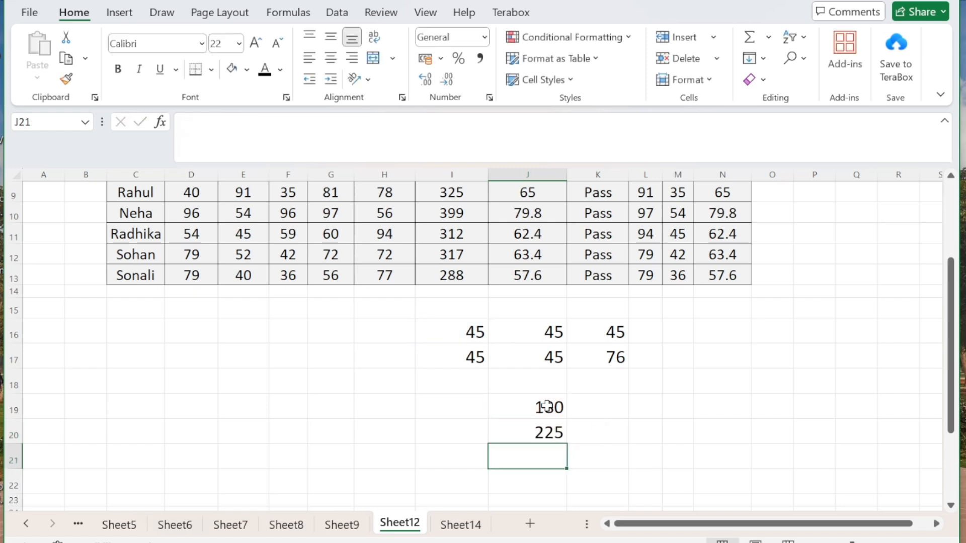
# Select the direct dependents of cell I16 using Go To Special.
pyautogui.click(468, 329)
pyautogui.click(804, 57)
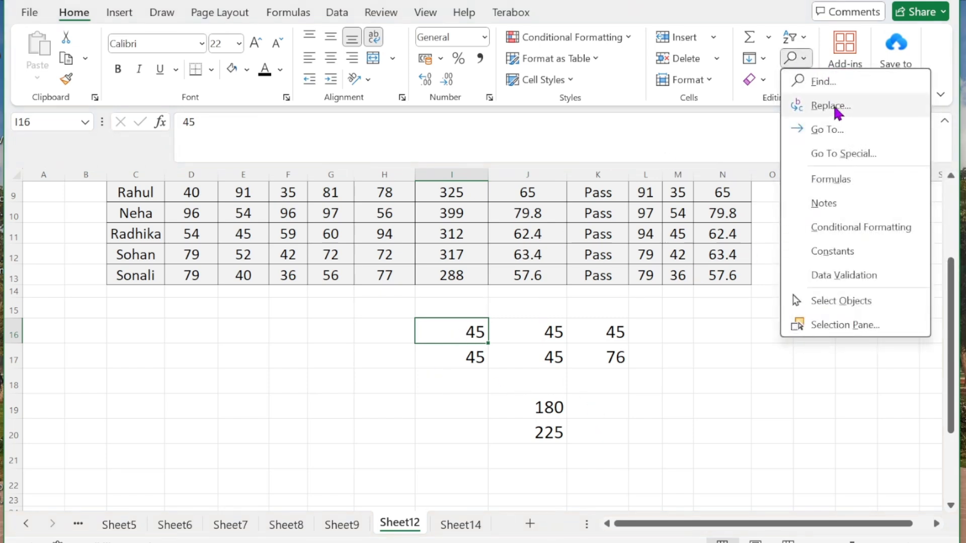
pyautogui.click(835, 154)
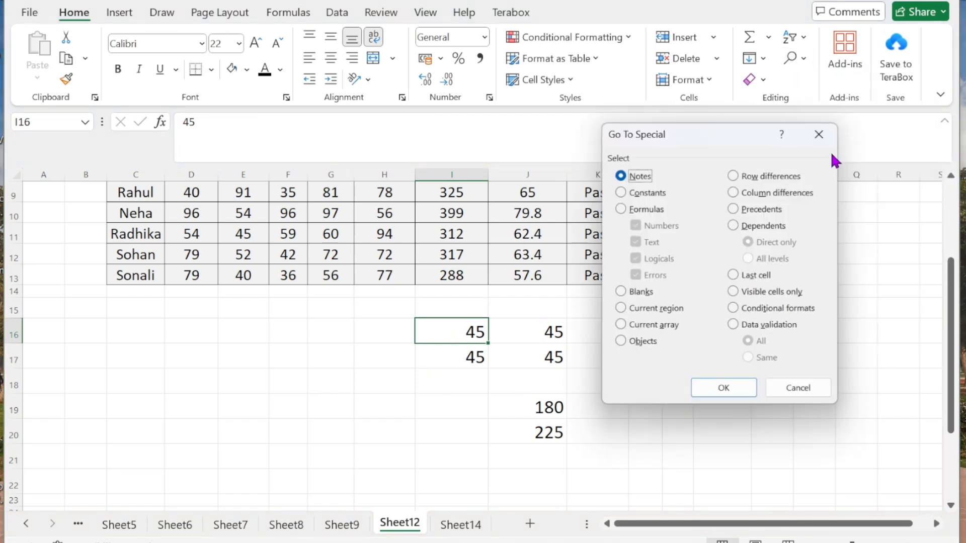
pyautogui.click(763, 227)
pyautogui.click(712, 391)
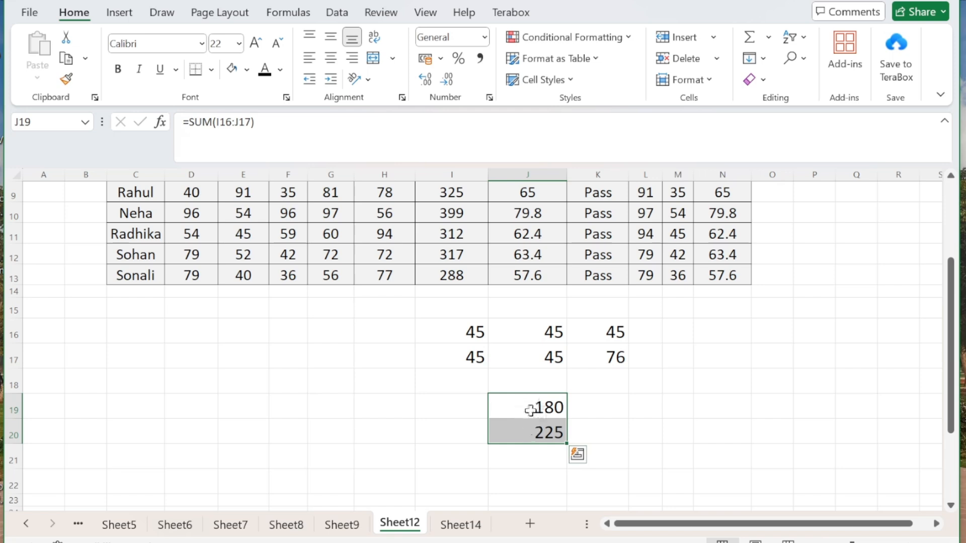
# Clear the sample numbers and formulas from the range I16:L21 below the marksheet.
pyautogui.click(618, 390)
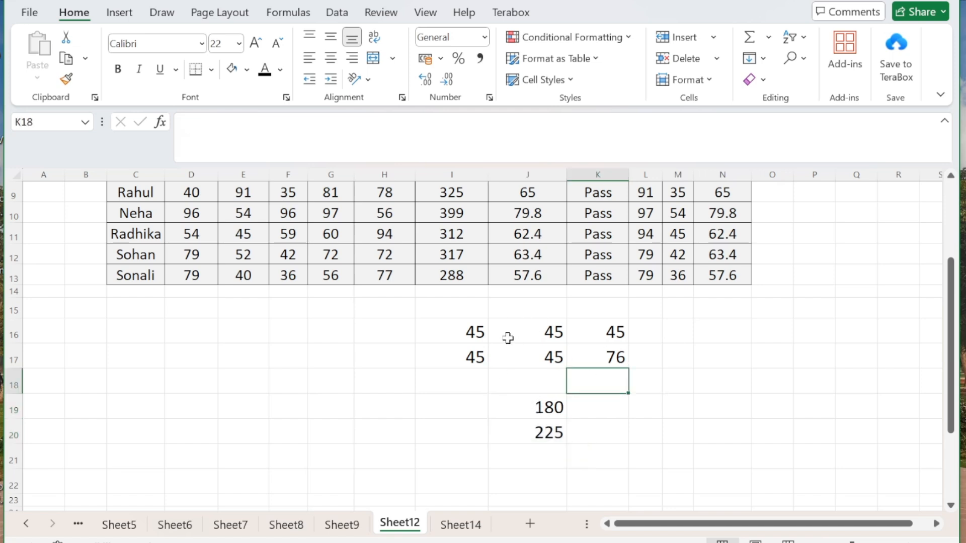
pyautogui.moveTo(470, 331); pyautogui.dragTo(637, 453)
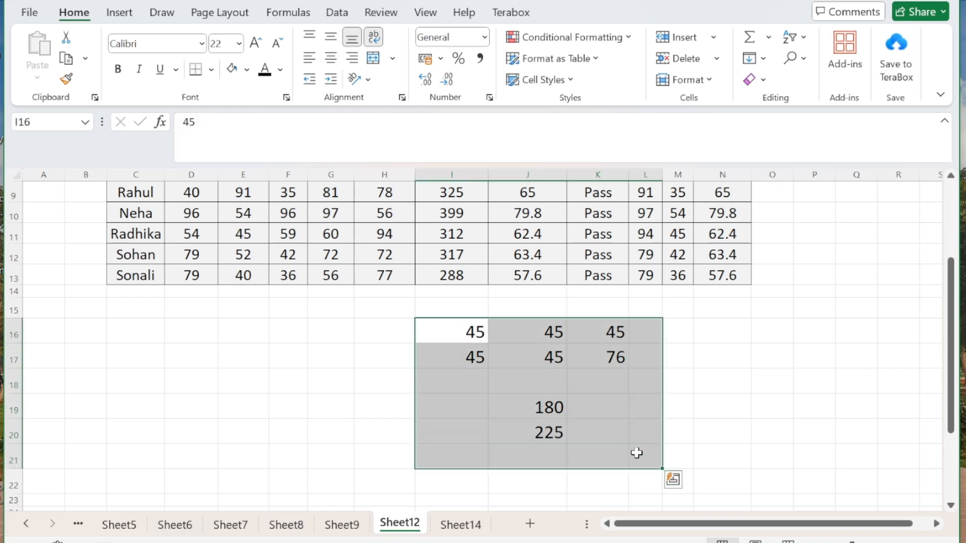
pyautogui.press('Delete')
pyautogui.click(755, 347)
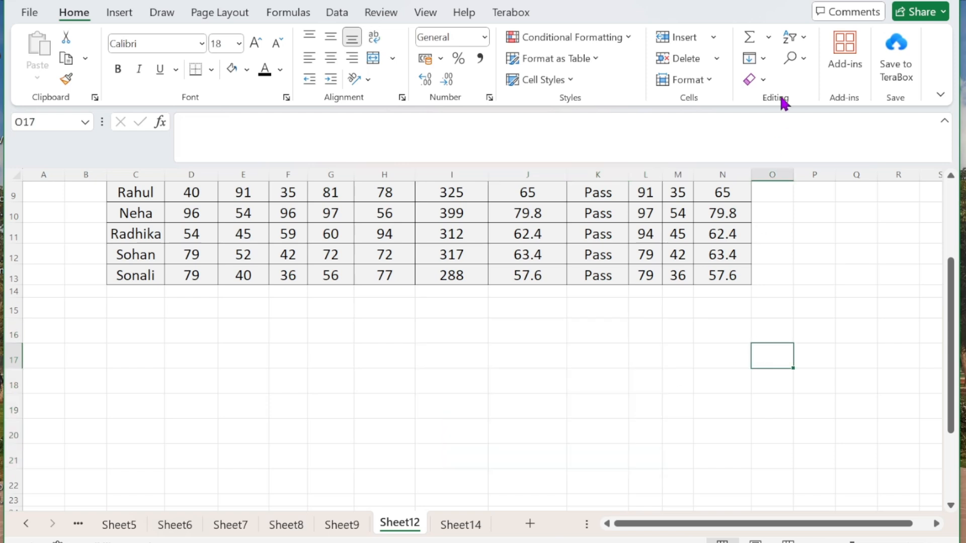
pyautogui.click(802, 60)
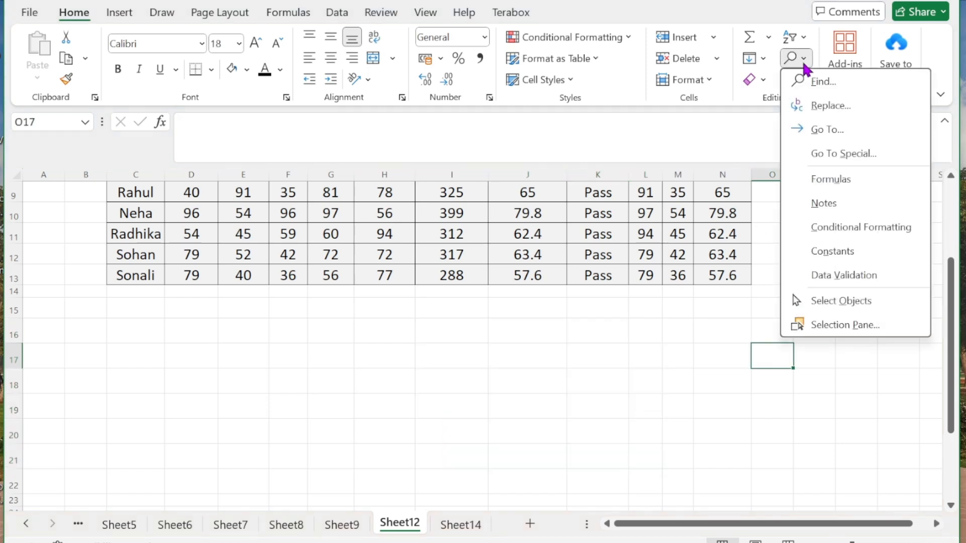
pyautogui.click(818, 152)
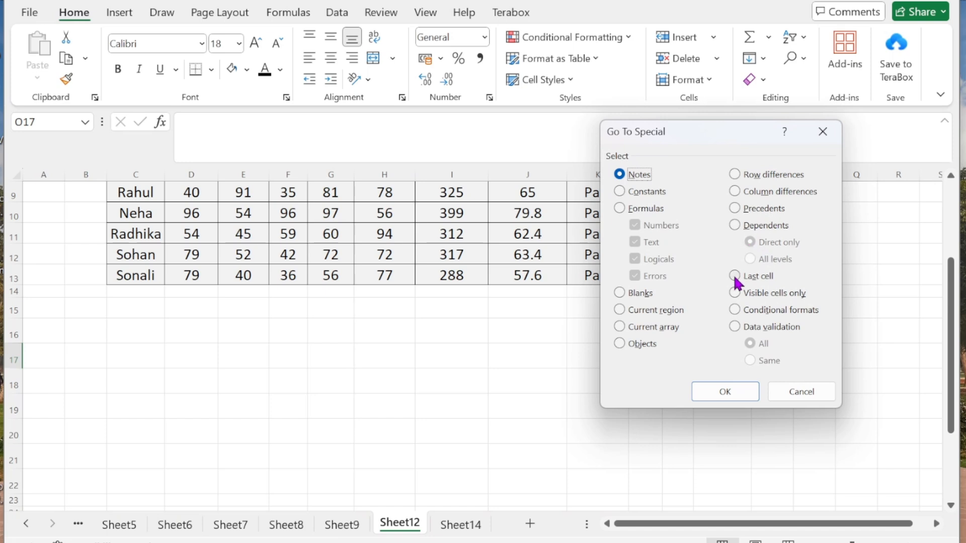
pyautogui.click(810, 392)
# Enter the sample value 76969879 in cell J21 below the marksheet.
pyautogui.click(498, 464)
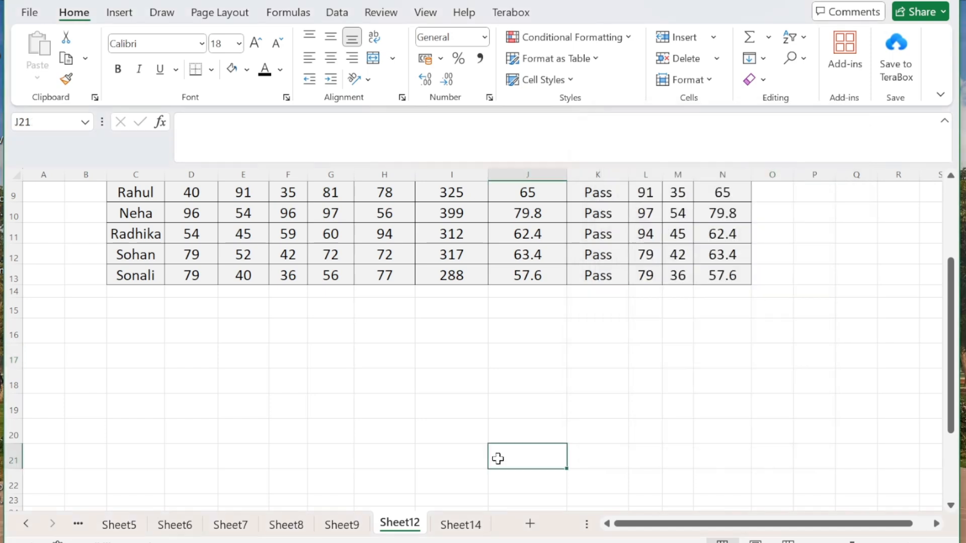
pyautogui.write('76969879')
pyautogui.click(399, 376)
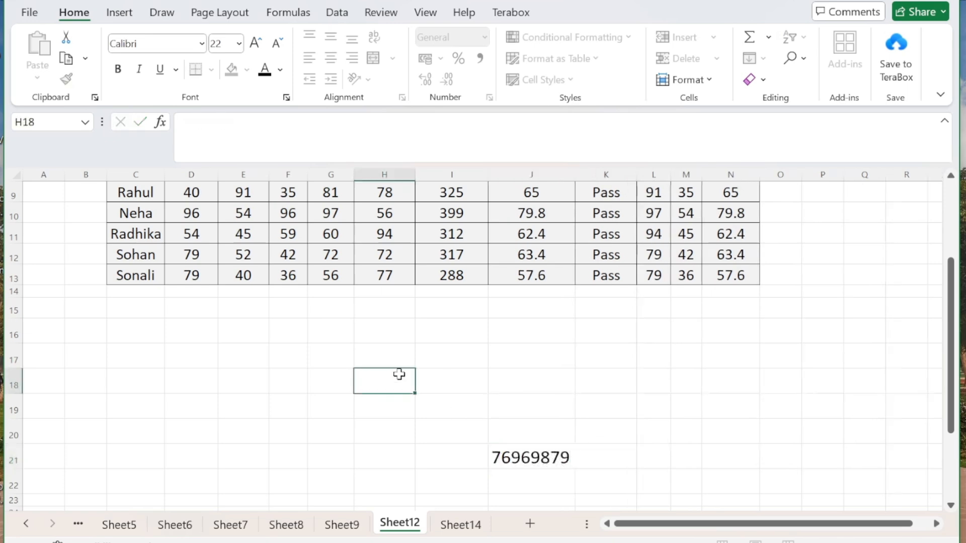
# Starting from cell I8 in the marksheet, go to the sheet's last cell using Go To Special.
pyautogui.scroll(3, 399, 374)
pyautogui.click(476, 333)
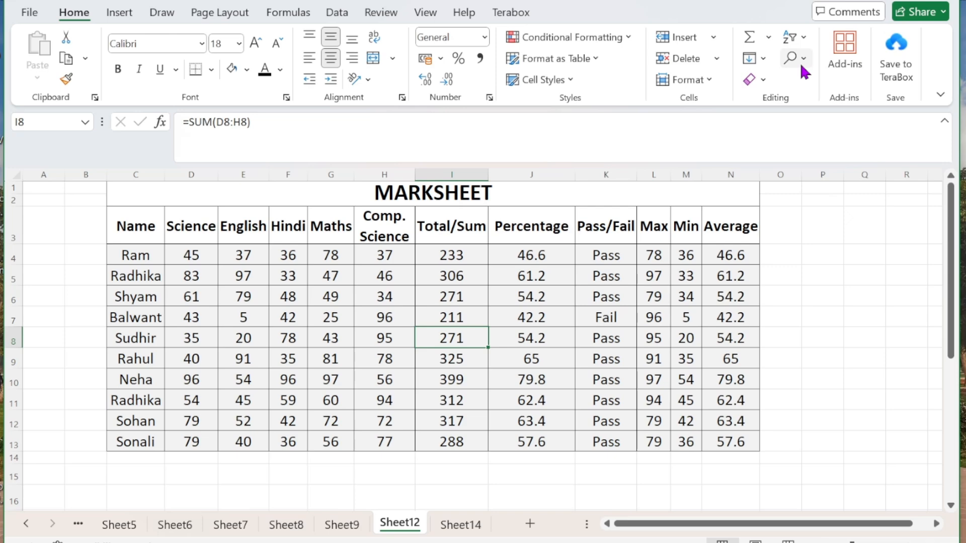
pyautogui.hotkey('ctrl', 'g')
pyautogui.click(624, 363)
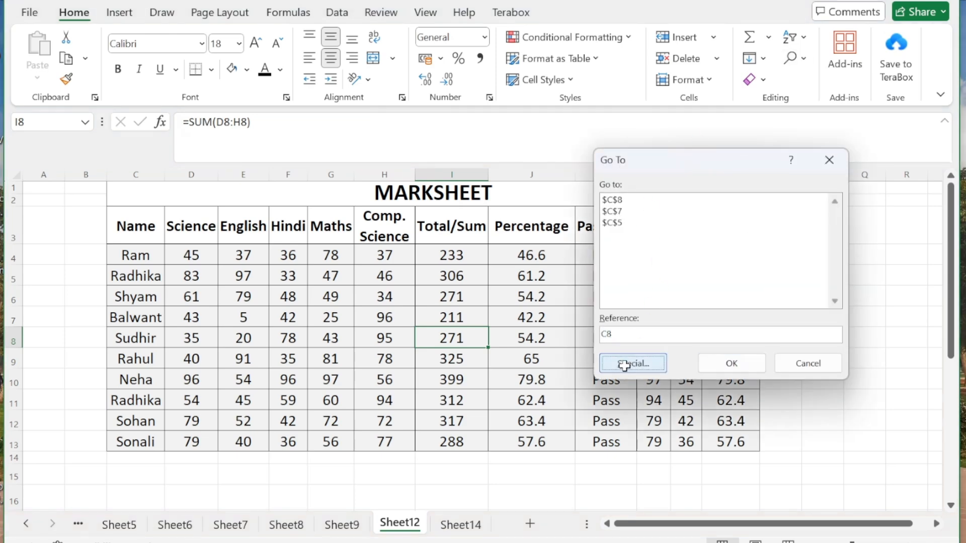
pyautogui.click(753, 276)
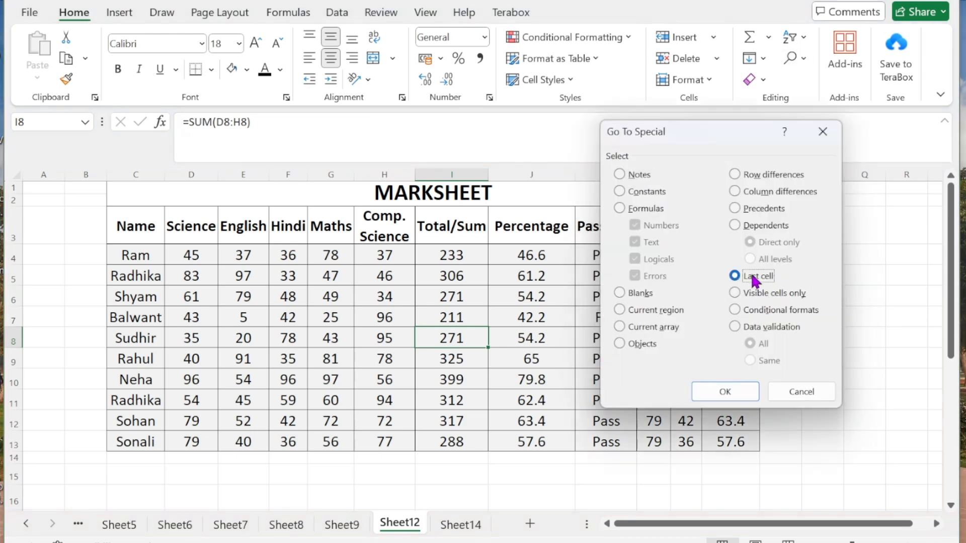
pyautogui.click(725, 392)
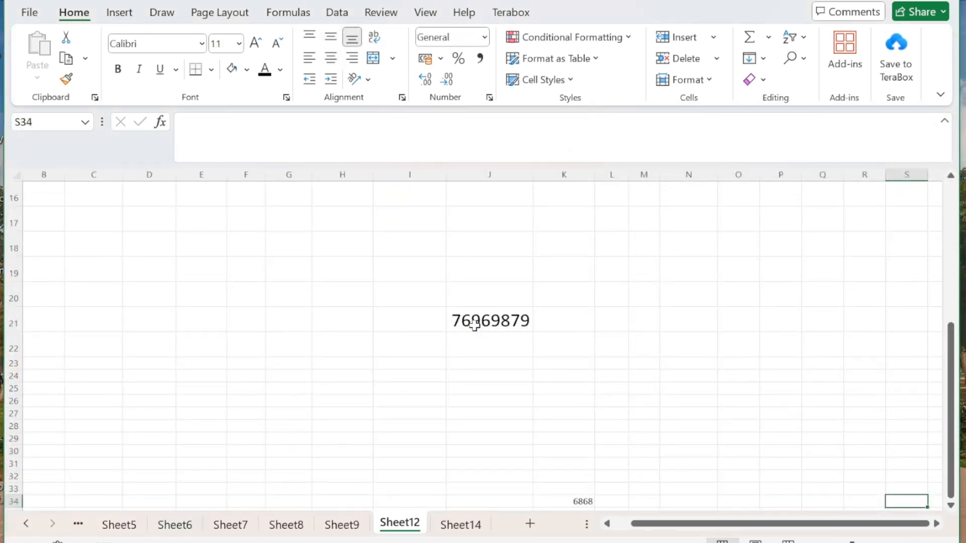
# Delete the sample value from cell J21 and return to the marksheet.
pyautogui.click(474, 325)
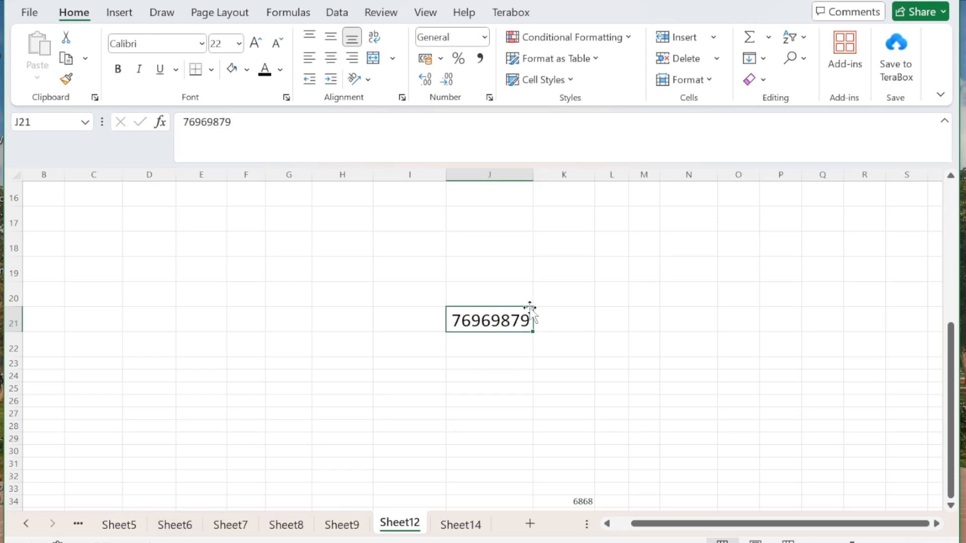
pyautogui.press('Delete')
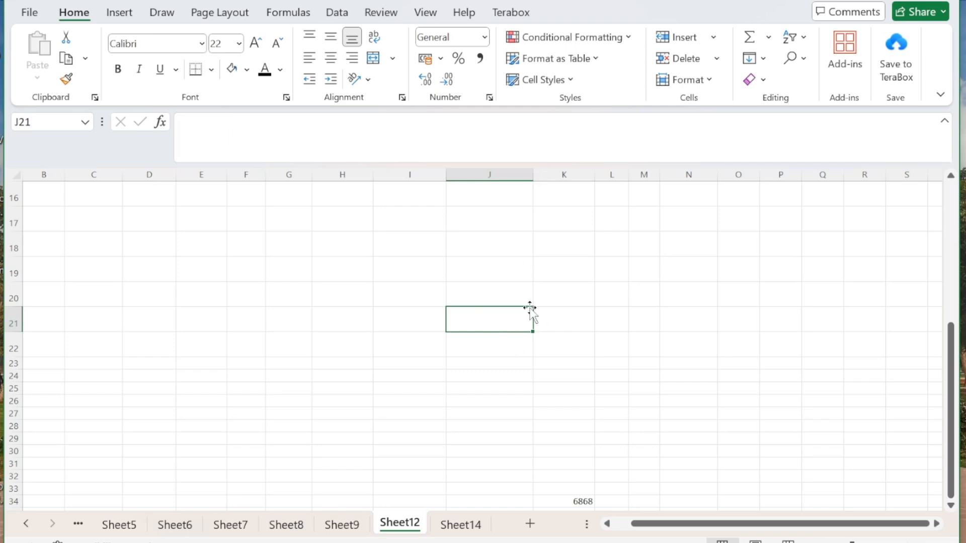
pyautogui.scroll(5, 530, 308)
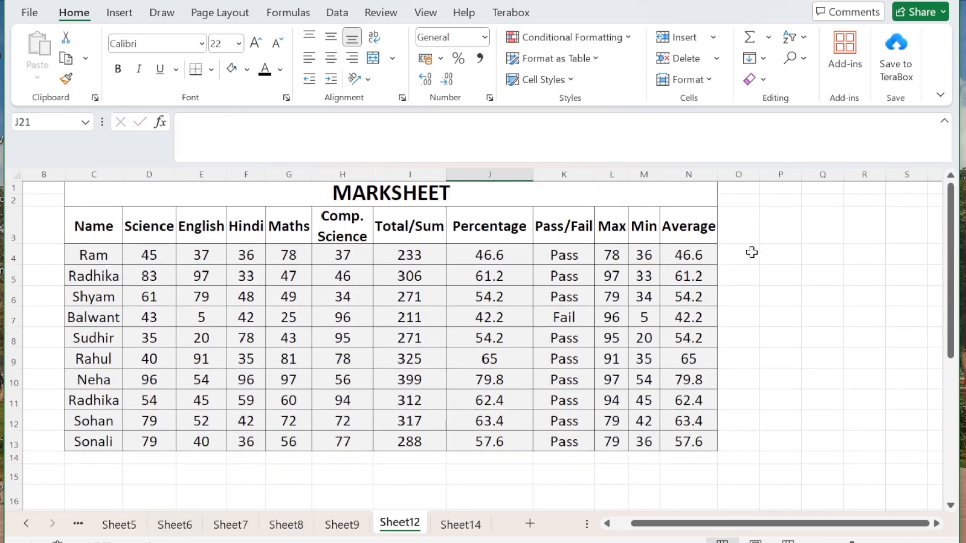
pyautogui.click(804, 55)
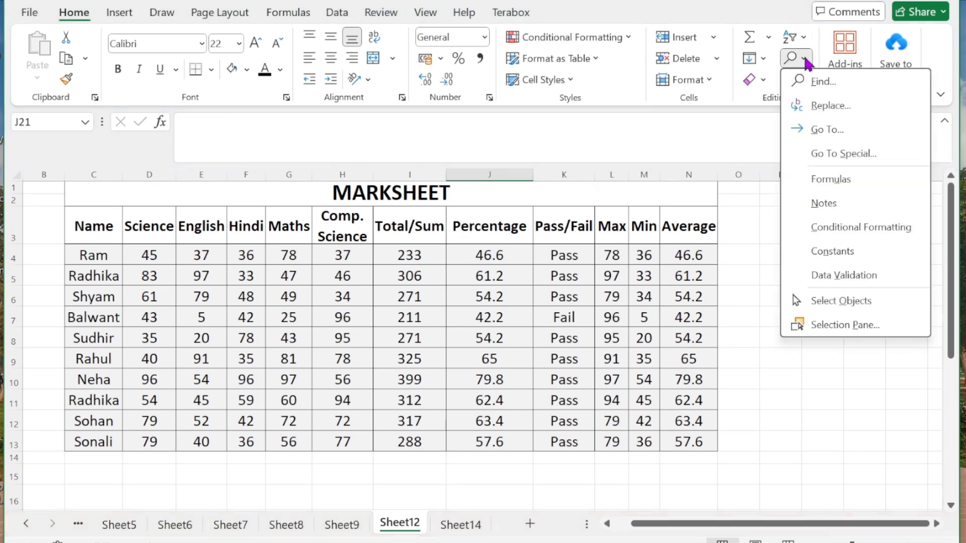
pyautogui.click(833, 160)
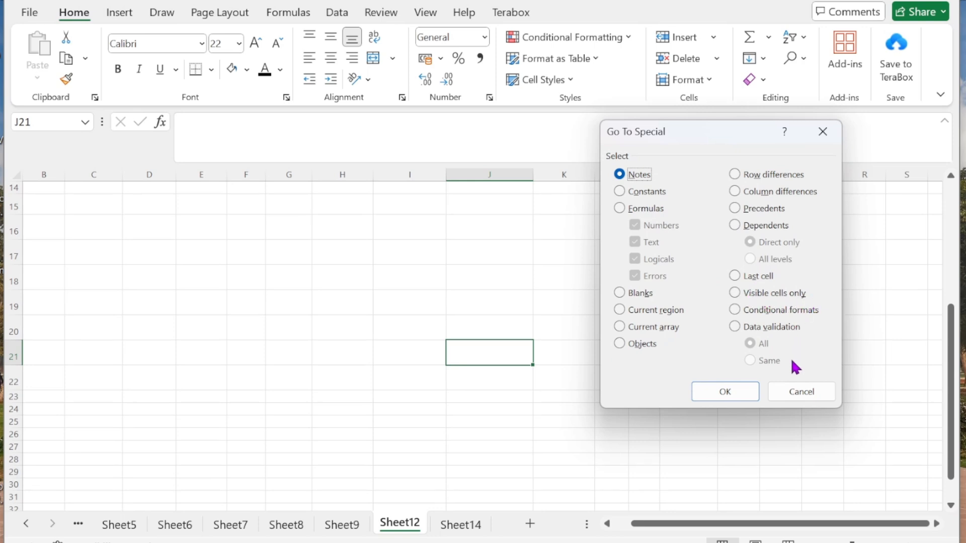
pyautogui.click(800, 392)
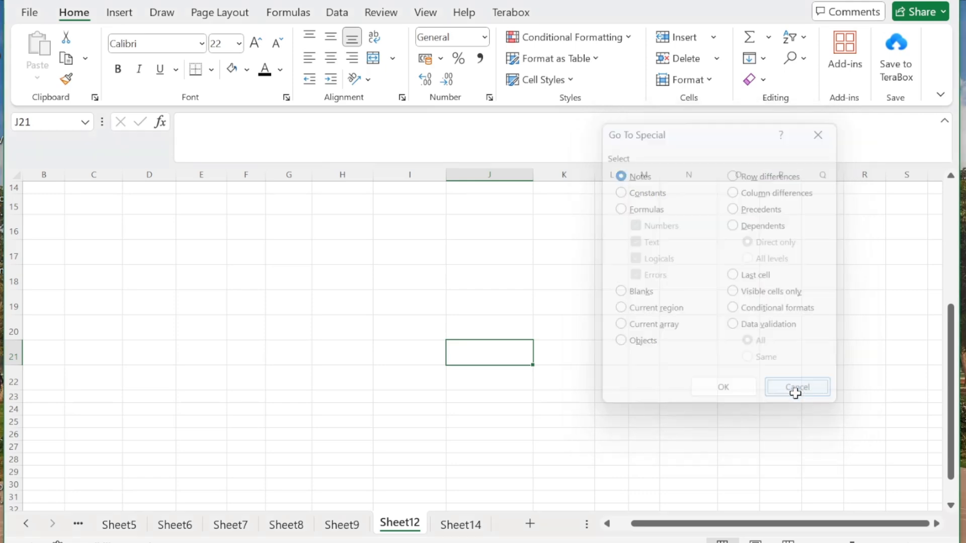
# Add filters to the marksheet's header row C3:N3, from Name to Average.
pyautogui.scroll(5, 424, 344)
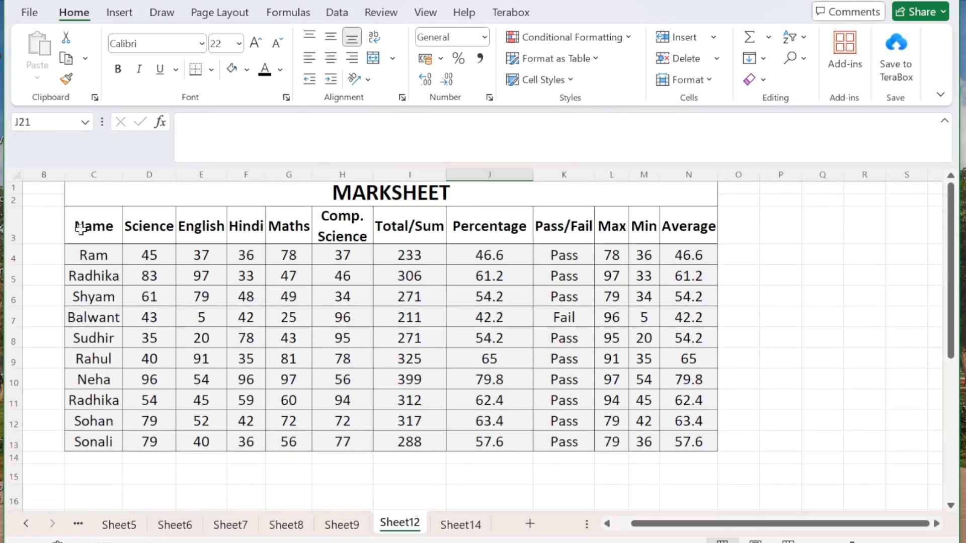
pyautogui.moveTo(80, 229); pyautogui.dragTo(684, 234)
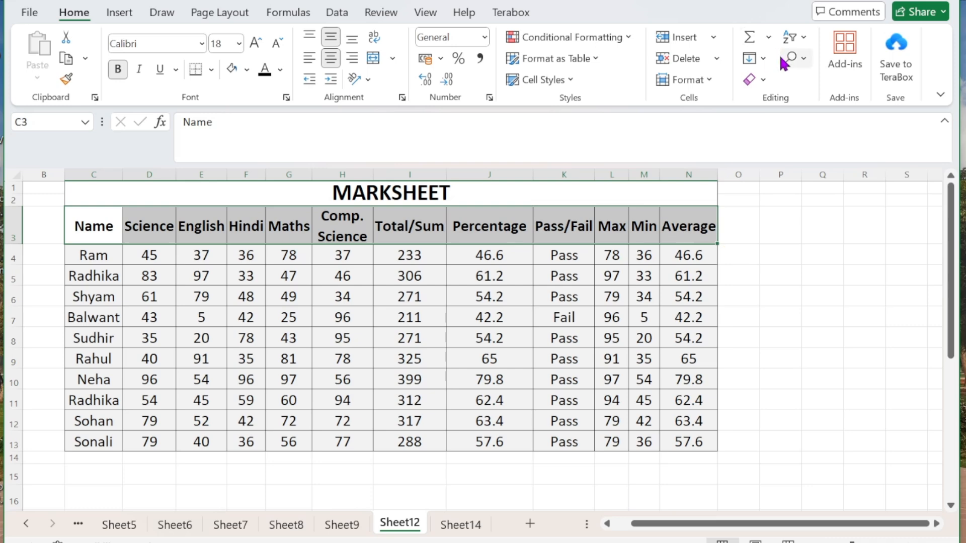
pyautogui.click(792, 38)
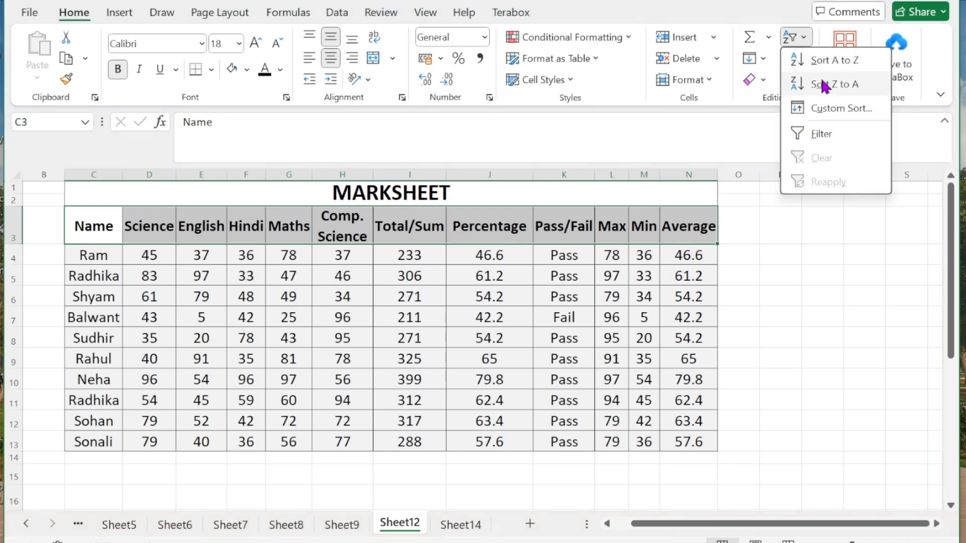
pyautogui.click(821, 134)
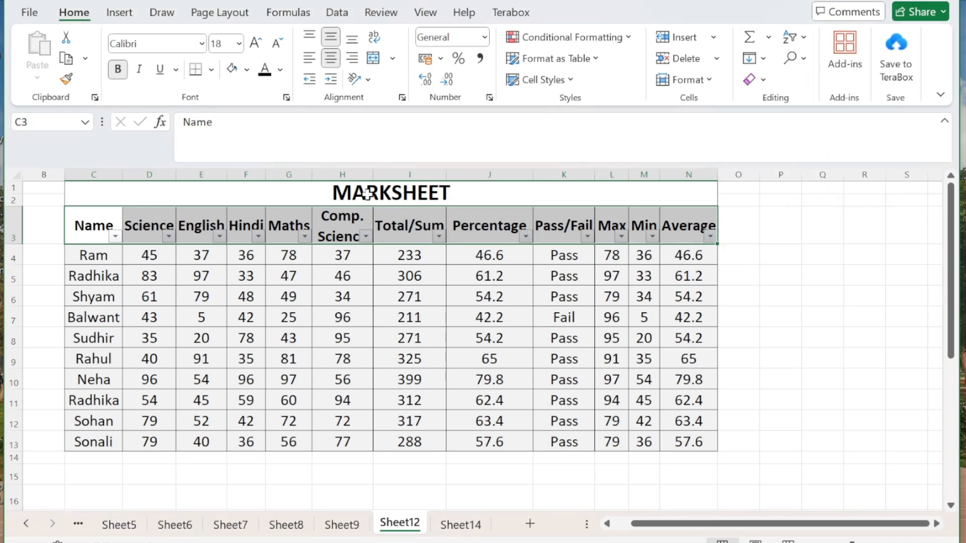
# Filter the marksheet's Name column to show only the student name found in rows 5 and 11.
pyautogui.click(115, 236)
pyautogui.click(164, 317)
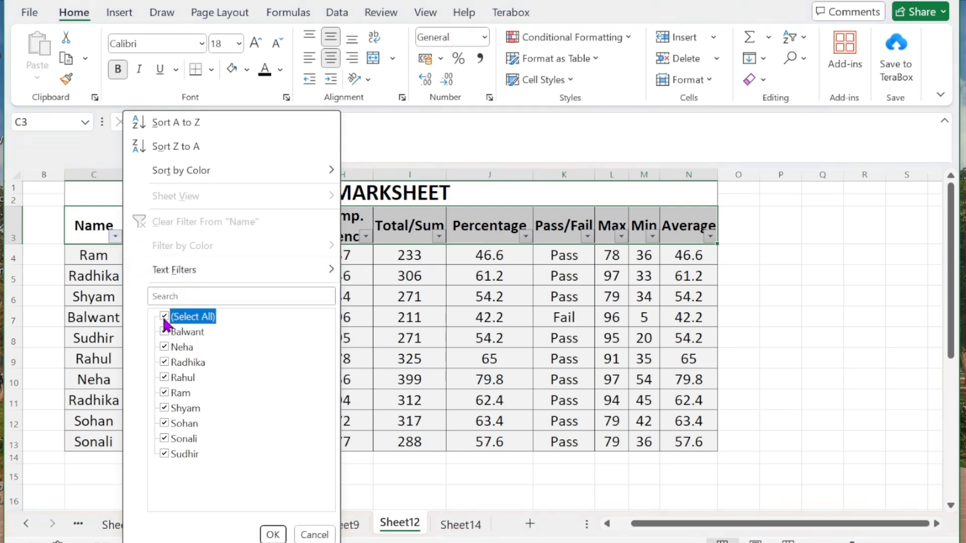
pyautogui.click(164, 363)
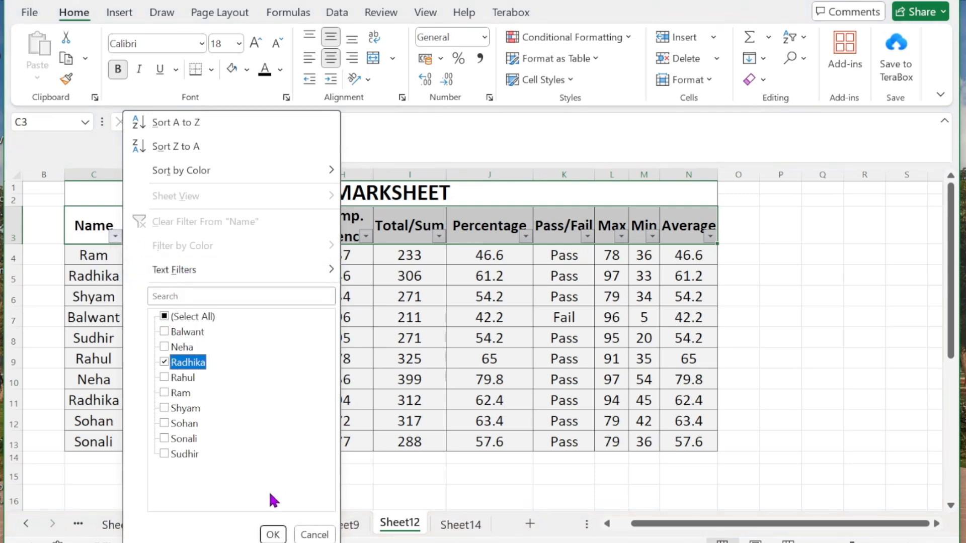
pyautogui.click(272, 534)
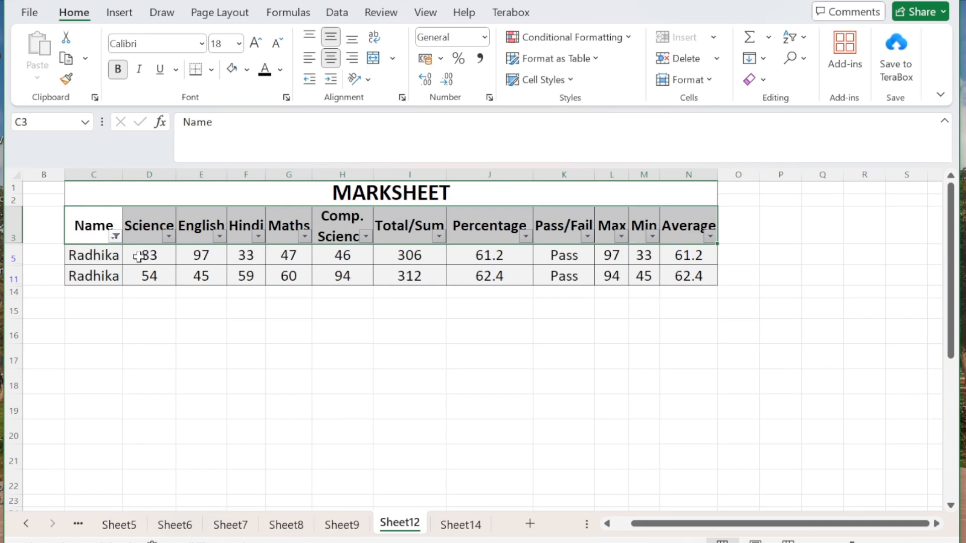
# Select only the visible cells of the filtered student rows, columns C to N, using Go To Special.
pyautogui.moveTo(93, 256); pyautogui.dragTo(698, 277)
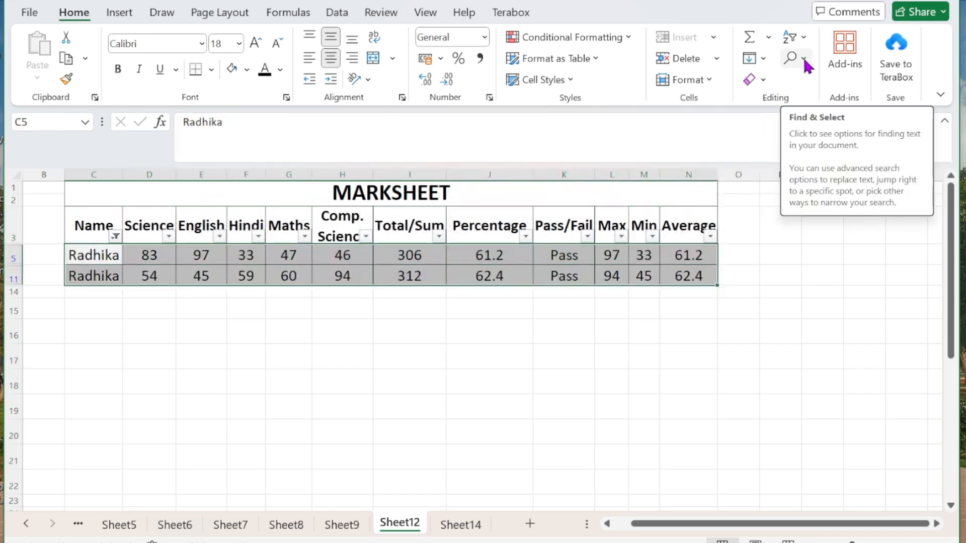
pyautogui.hotkey('ctrl', 'g')
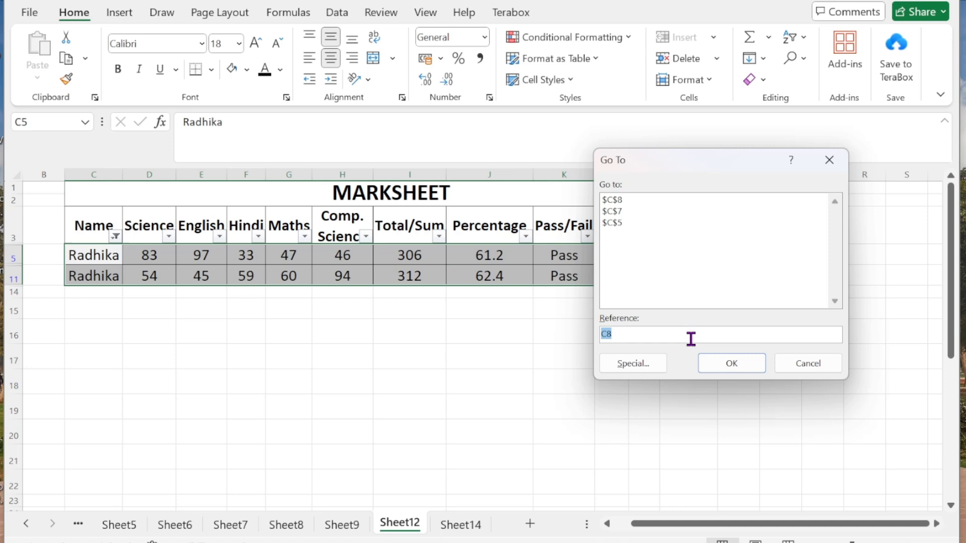
pyautogui.click(642, 366)
pyautogui.click(738, 297)
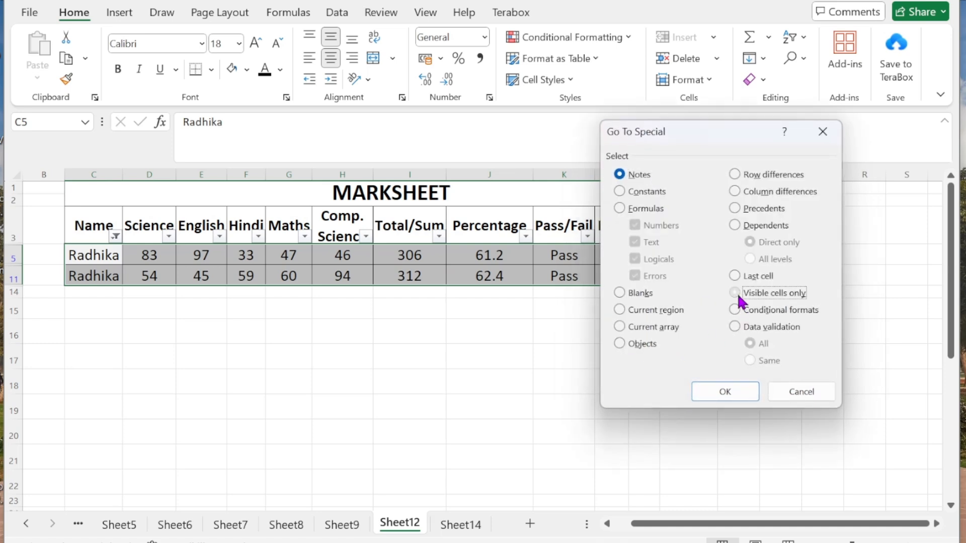
pyautogui.click(725, 393)
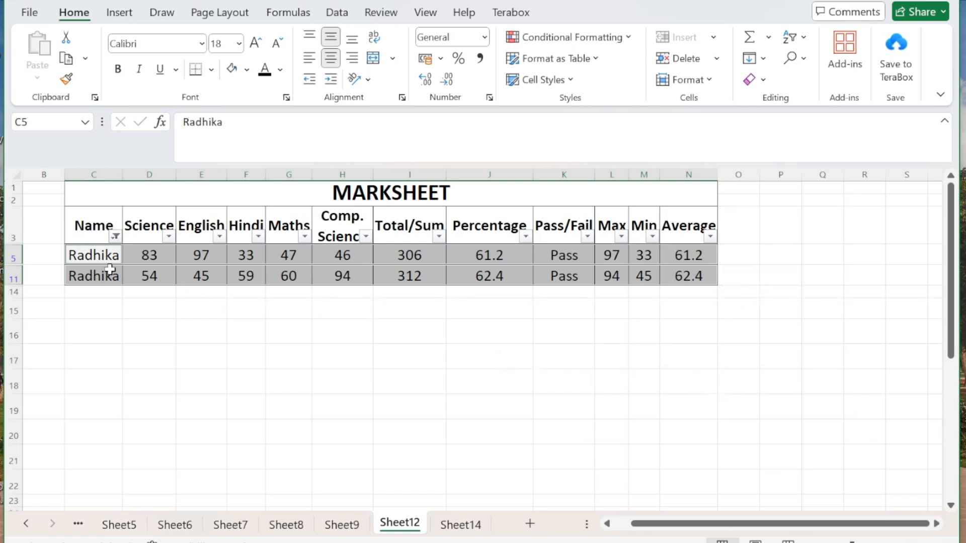
# Reset the Name column's filter to show all students again and deselect the rows.
pyautogui.click(114, 236)
pyautogui.click(170, 318)
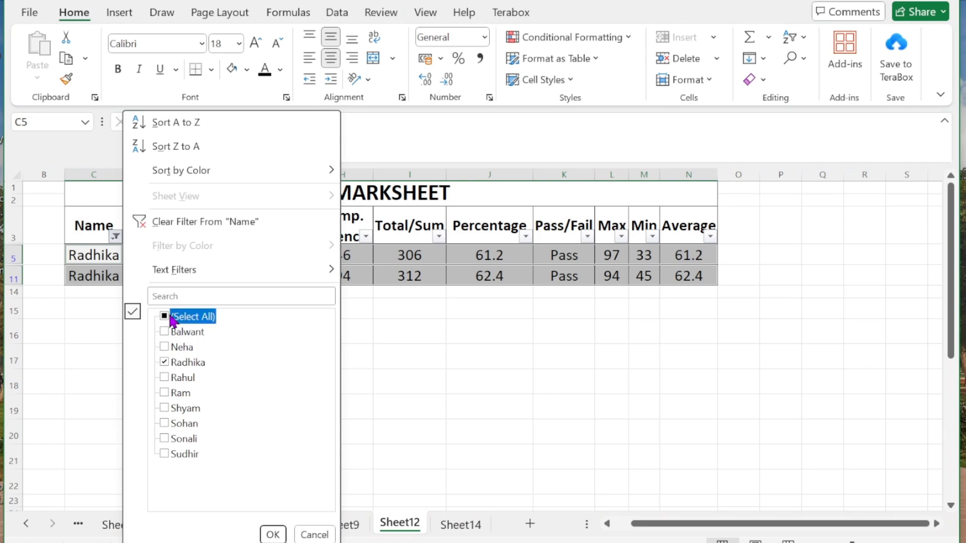
pyautogui.click(273, 534)
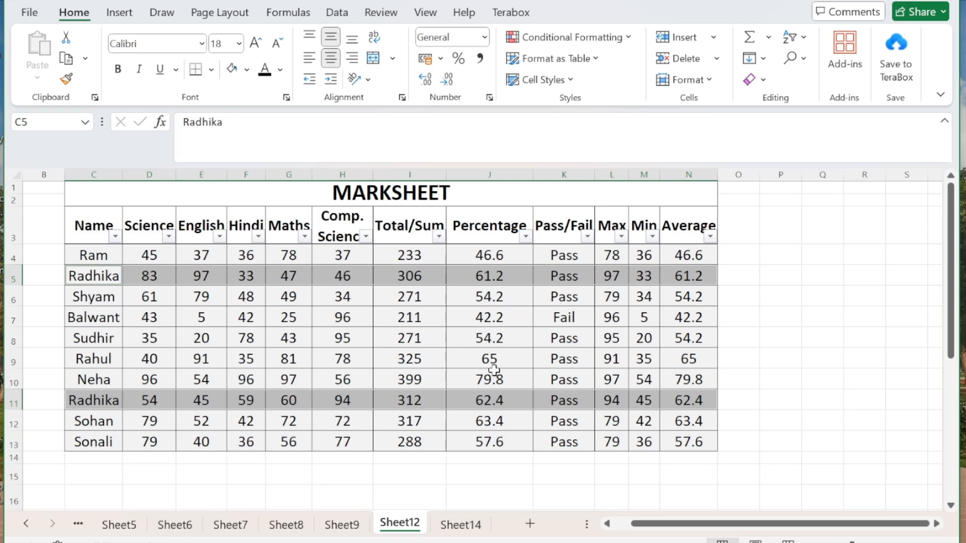
pyautogui.click(830, 300)
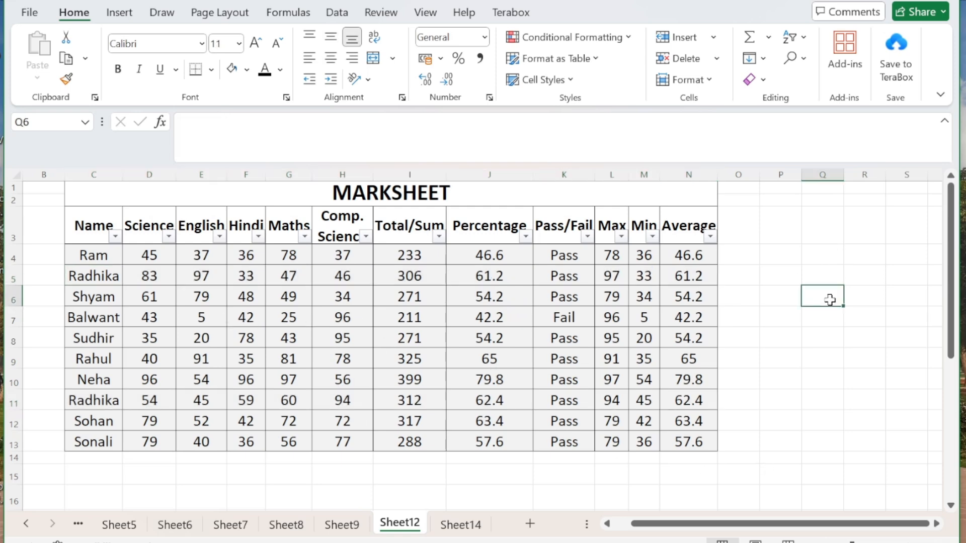
# Search the sheet for cells with conditional formats using Go To Special.
pyautogui.click(795, 58)
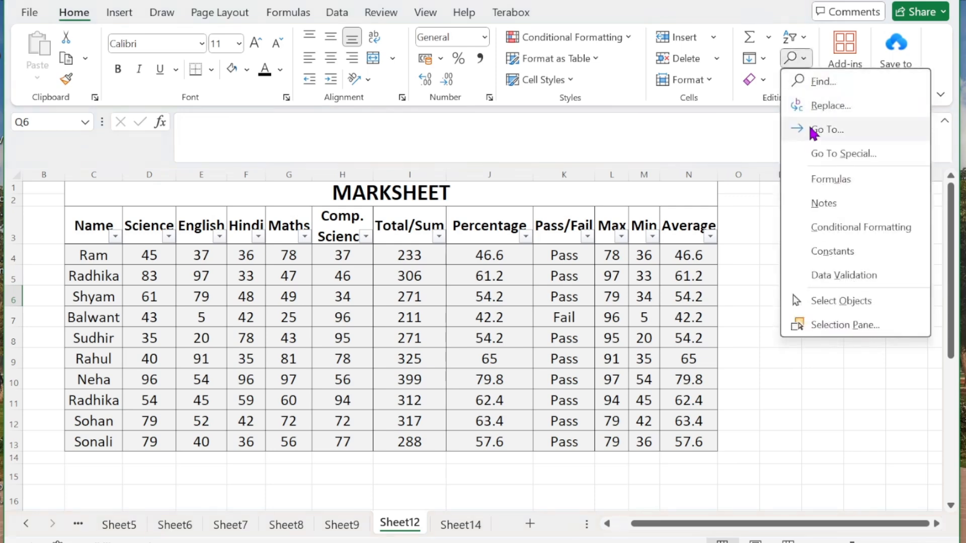
pyautogui.click(813, 156)
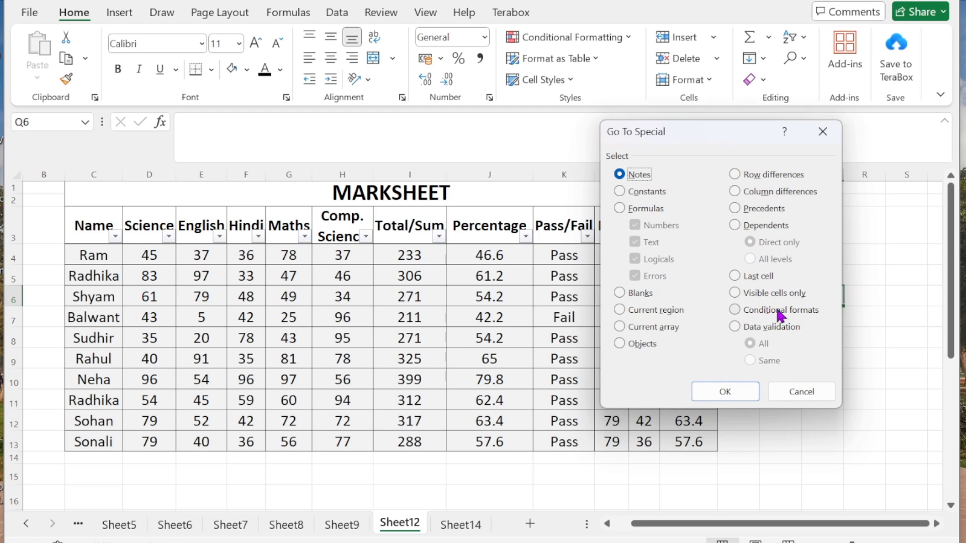
pyautogui.click(733, 310)
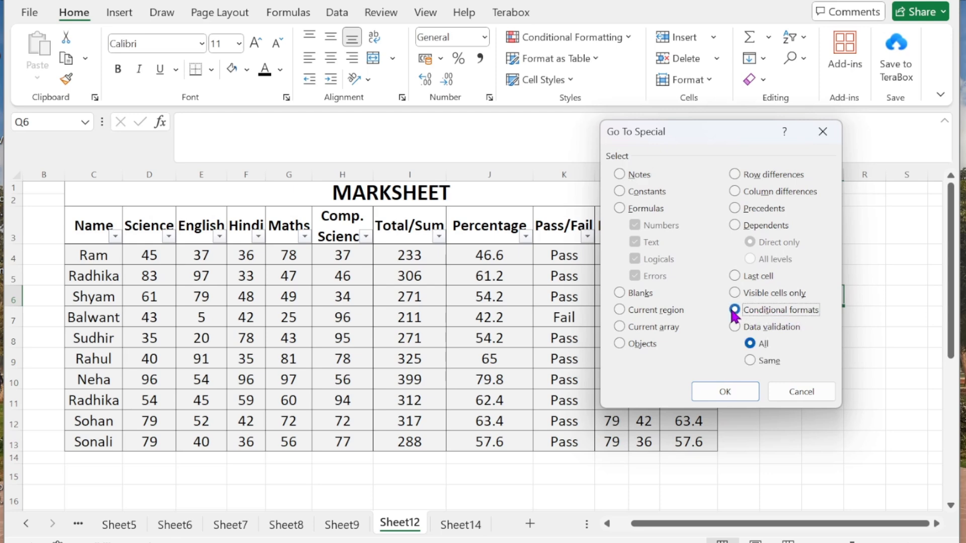
pyautogui.click(728, 395)
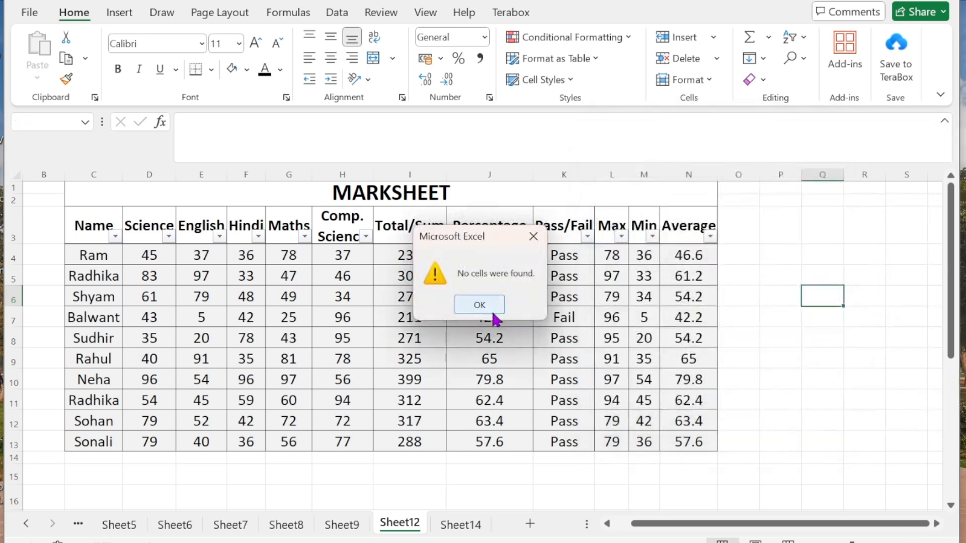
pyautogui.click(491, 310)
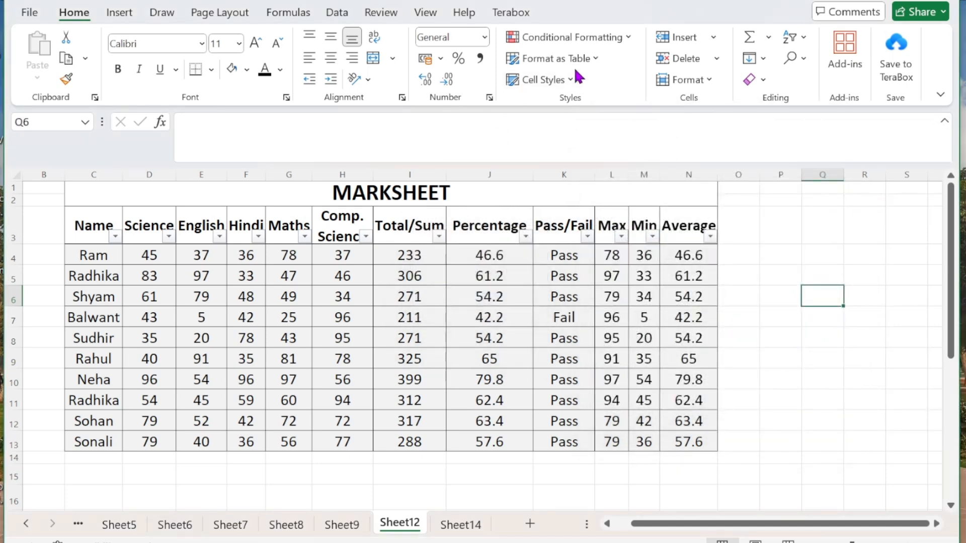
pyautogui.moveTo(568, 255); pyautogui.dragTo(593, 442)
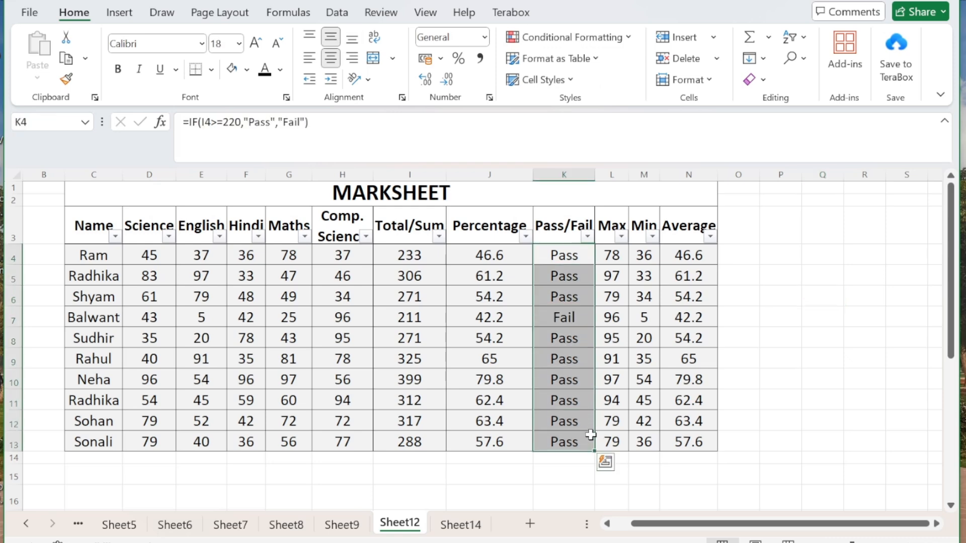
pyautogui.click(628, 37)
pyautogui.moveTo(634, 75)
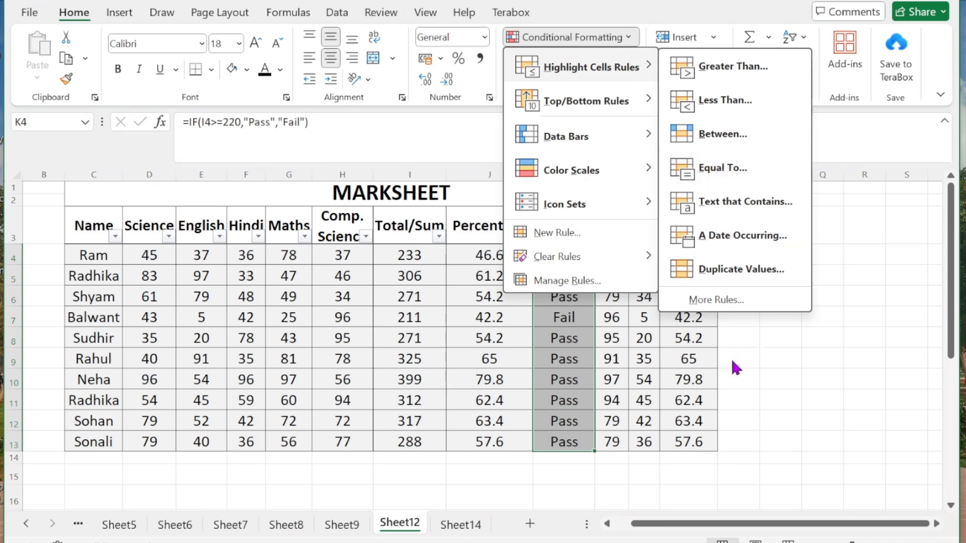
pyautogui.click(605, 461)
pyautogui.click(791, 269)
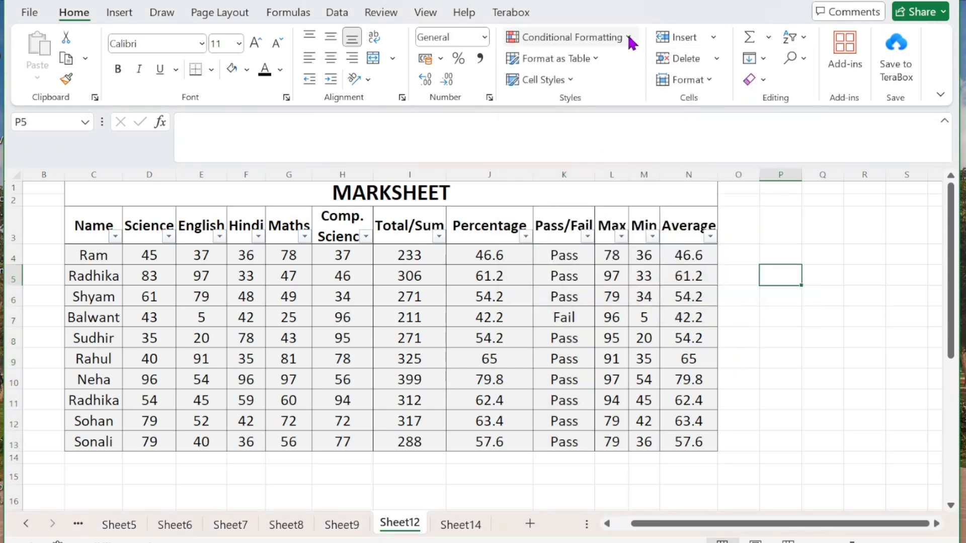
# Add an Equal To highlight rule for the value 271 with Yellow Fill with Dark Yellow Text to the marksheet range C3:N13.
pyautogui.moveTo(91, 226); pyautogui.dragTo(675, 441)
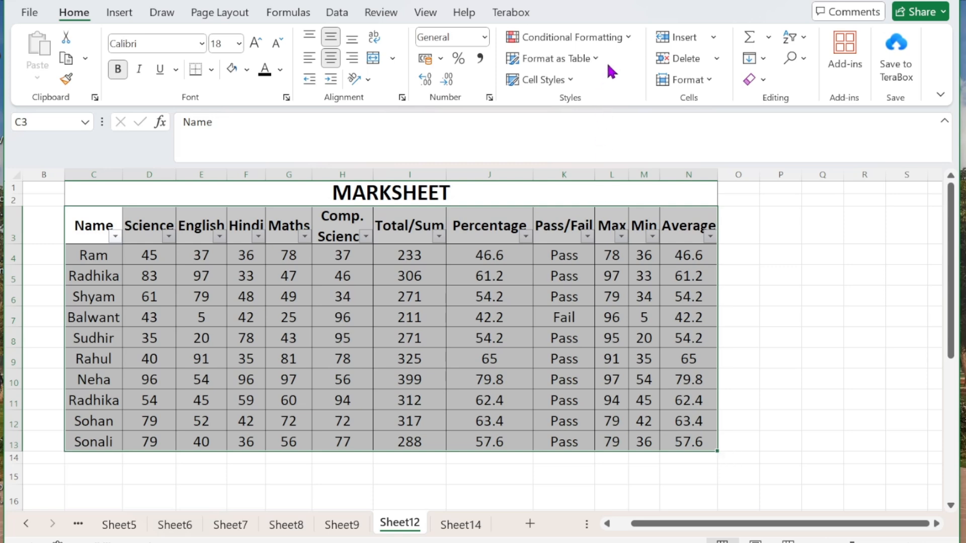
pyautogui.click(626, 39)
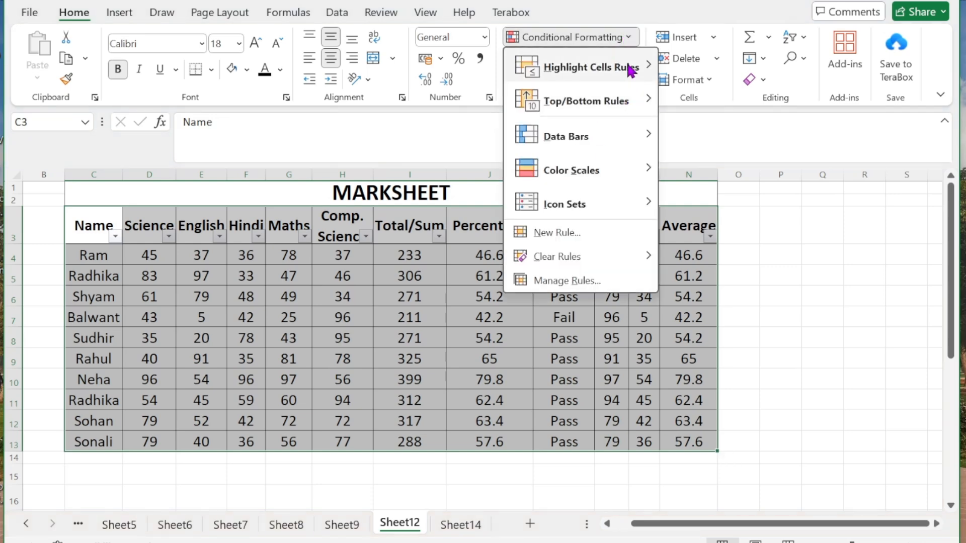
pyautogui.moveTo(624, 67)
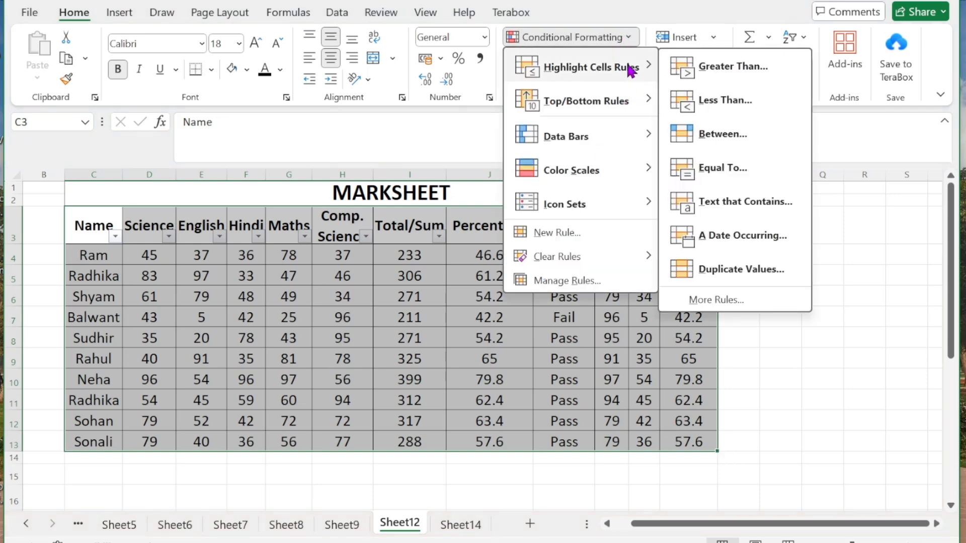
pyautogui.click(733, 167)
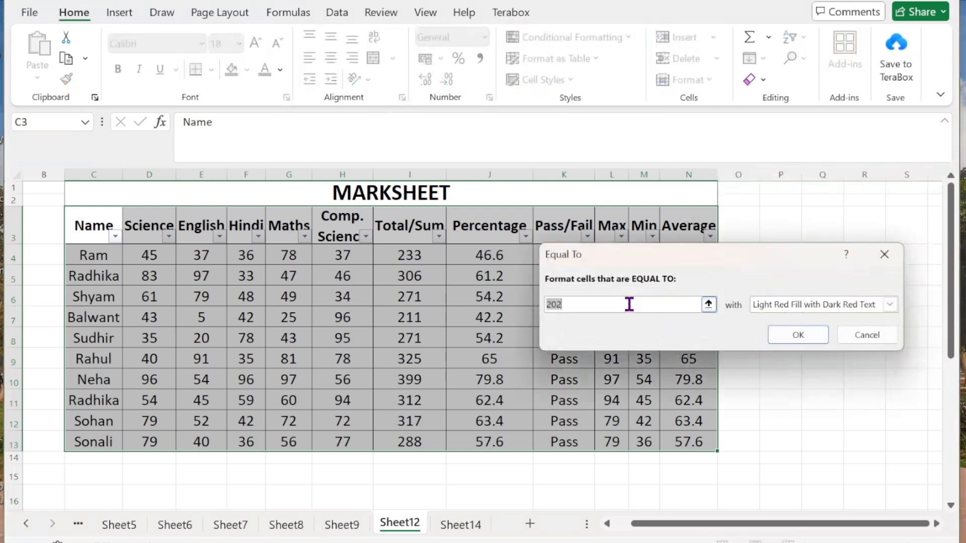
pyautogui.write('371')
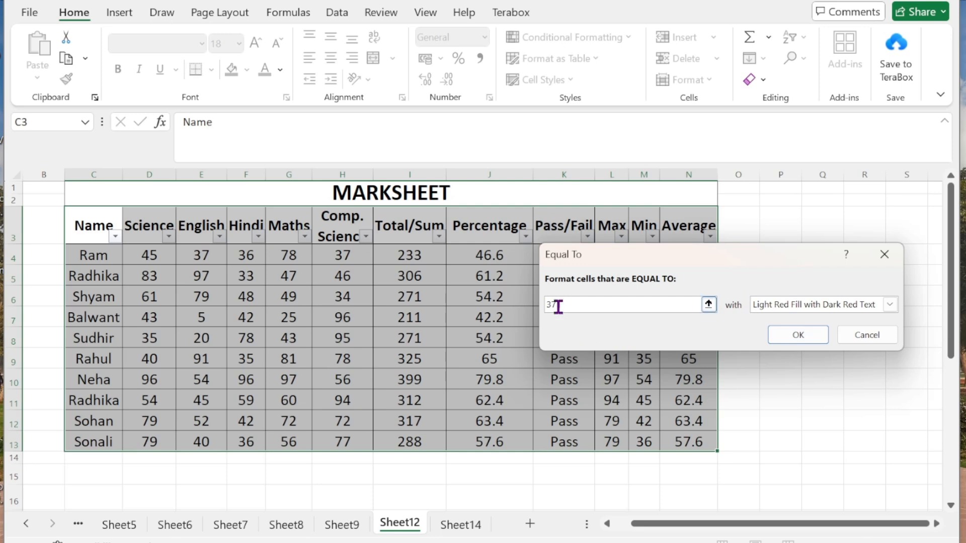
pyautogui.press('BackSpace')
pyautogui.press('BackSpace')
pyautogui.press('BackSpace')
pyautogui.write('271')
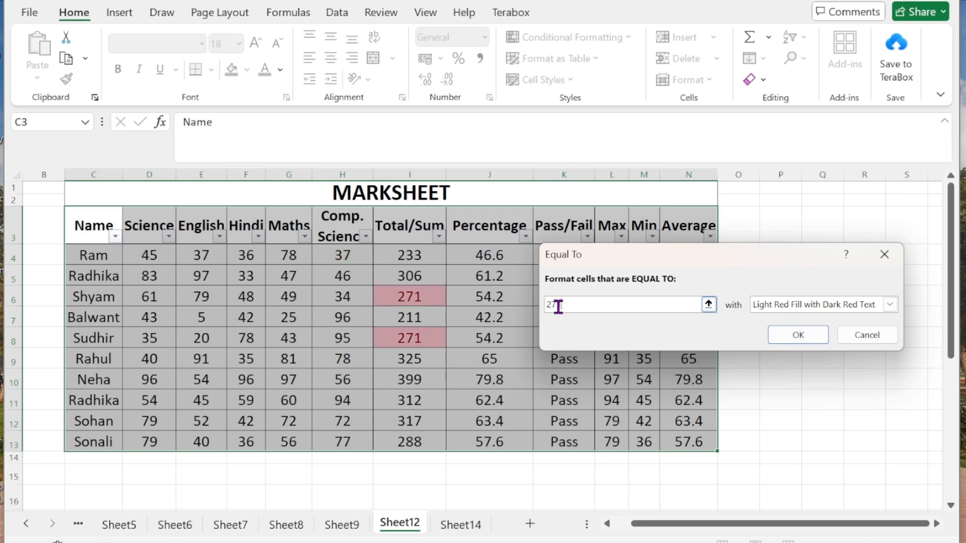
pyautogui.click(890, 305)
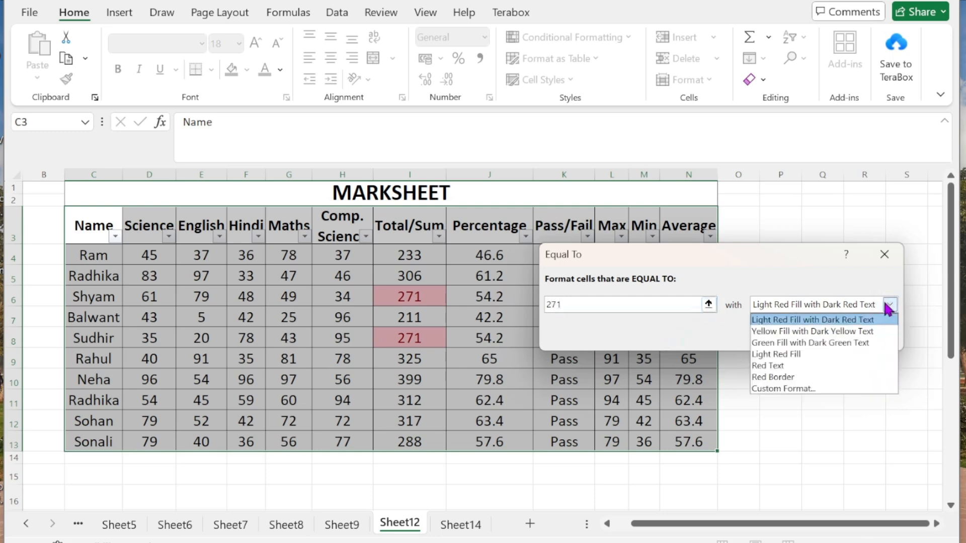
pyautogui.click(850, 332)
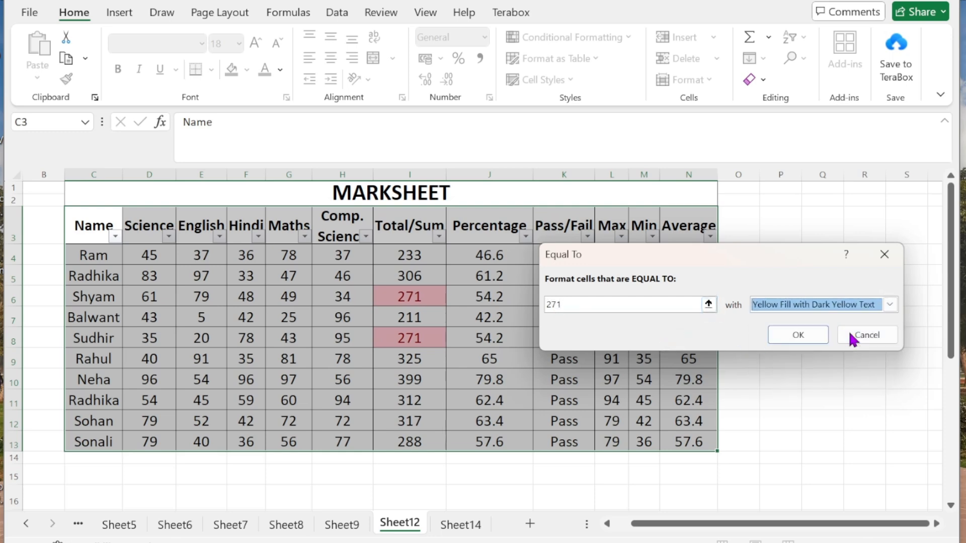
pyautogui.click(798, 335)
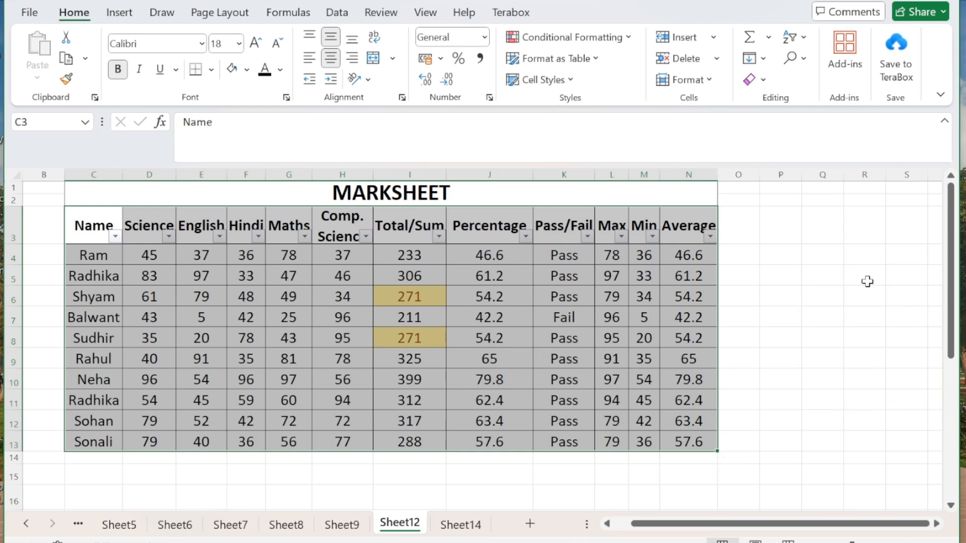
pyautogui.click(867, 282)
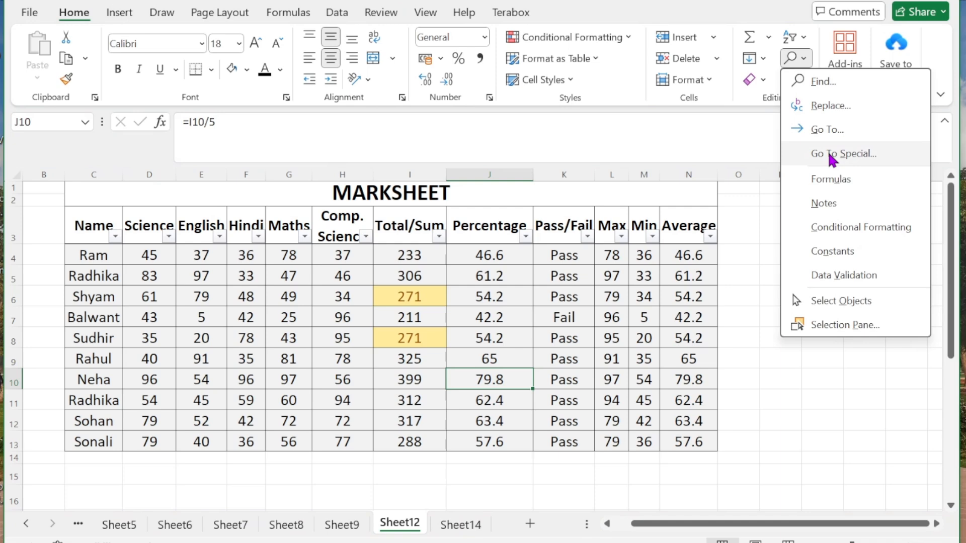
pyautogui.click(828, 150)
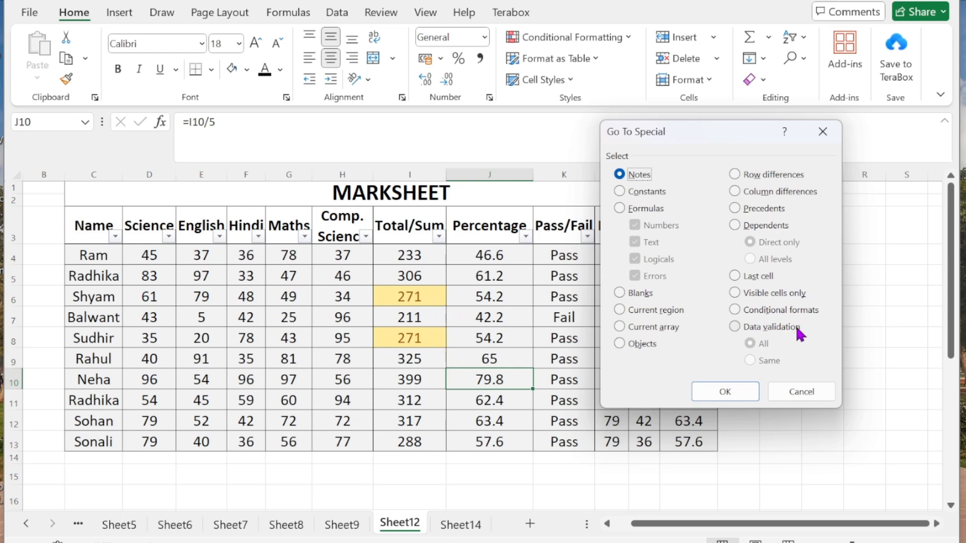
pyautogui.click(801, 392)
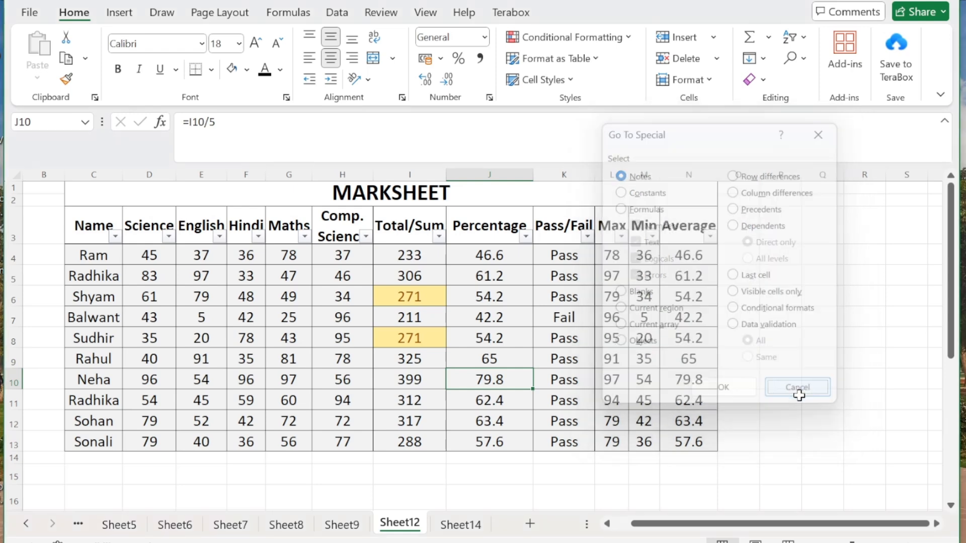
pyautogui.scroll(-3, 799, 396)
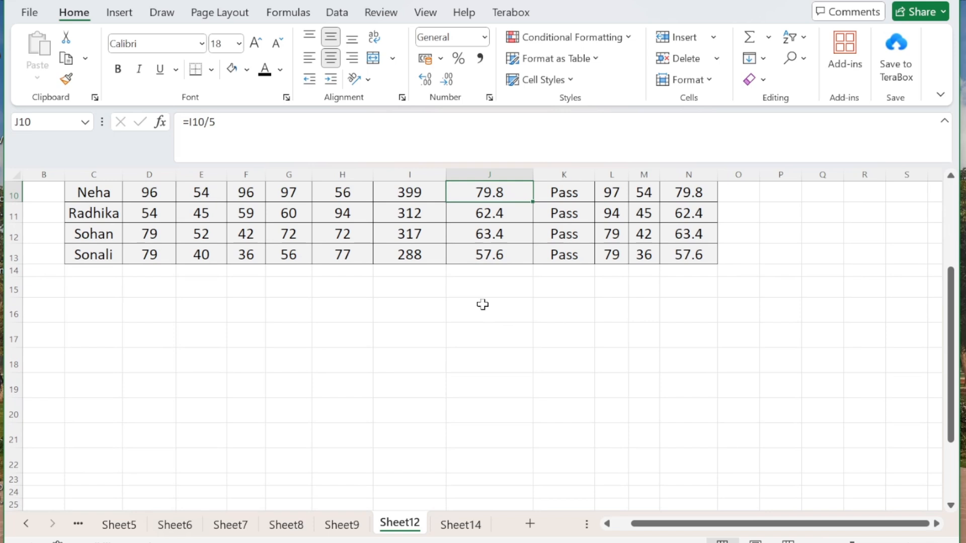
# Add a List data validation rule to cell J17 using the student names in C4:C13 as the source.
pyautogui.click(482, 342)
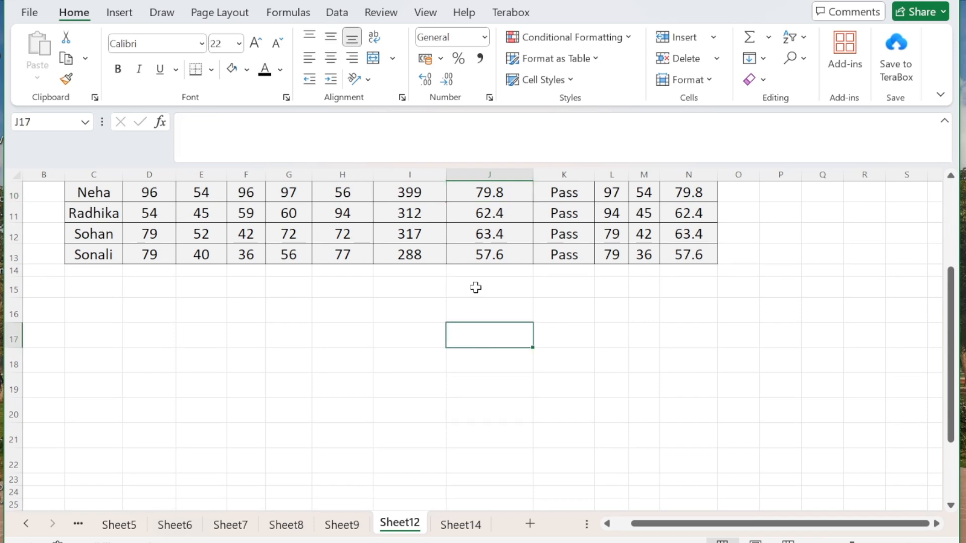
pyautogui.click(337, 14)
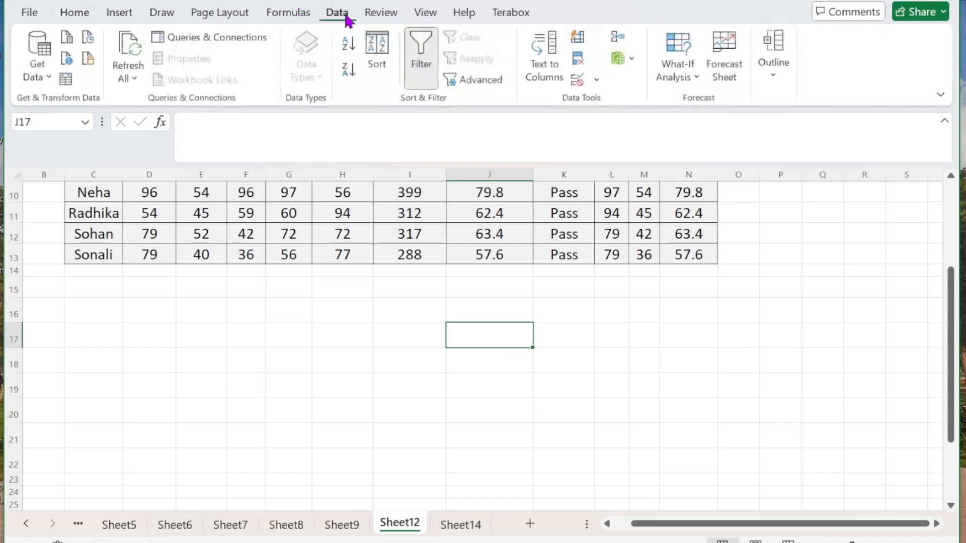
pyautogui.click(597, 79)
pyautogui.click(618, 101)
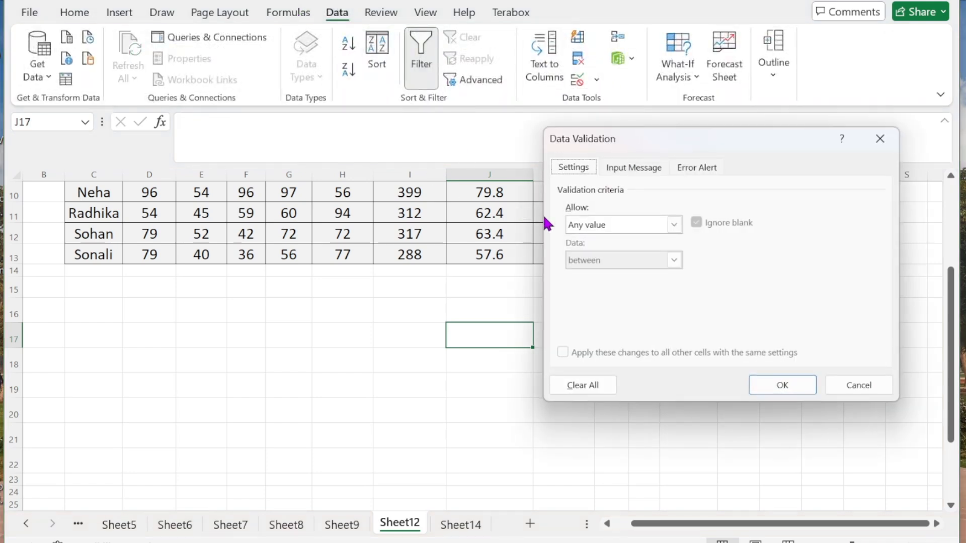
pyautogui.click(674, 226)
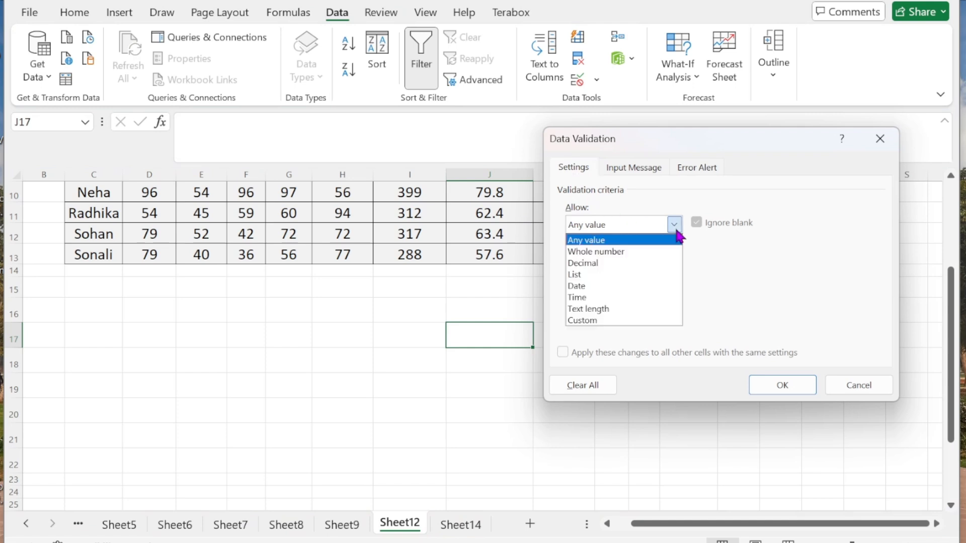
pyautogui.click(605, 278)
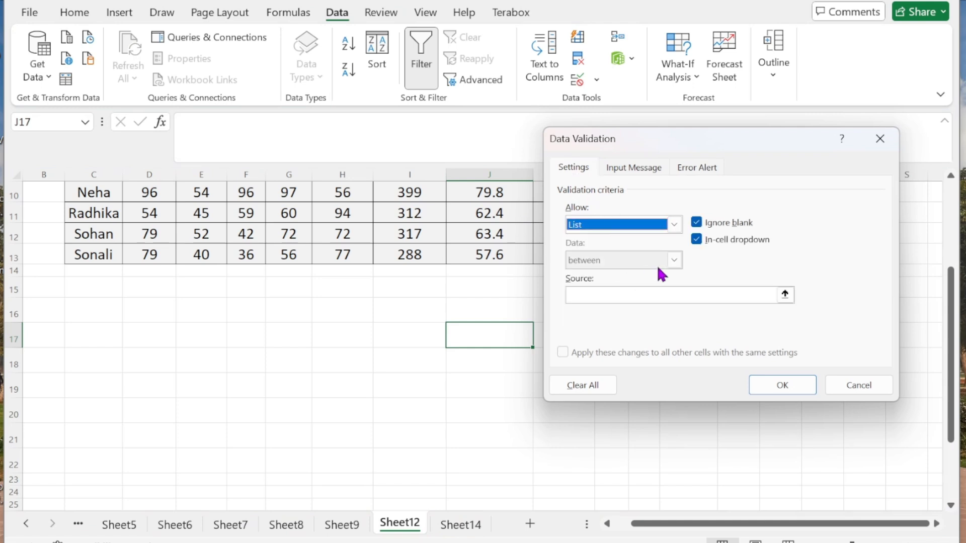
pyautogui.click(785, 294)
pyautogui.scroll(3, 289, 320)
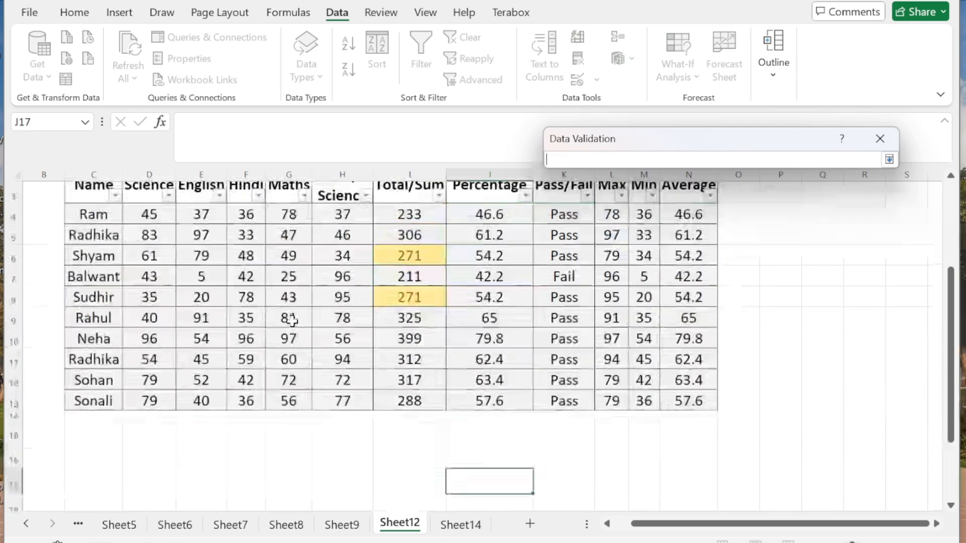
pyautogui.moveTo(102, 229); pyautogui.dragTo(89, 415)
pyautogui.press('Return')
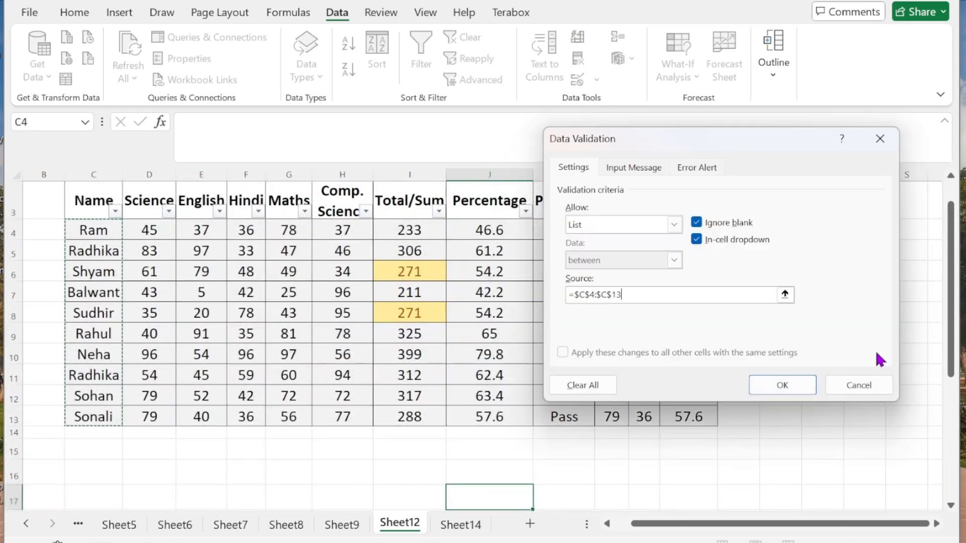
pyautogui.click(781, 384)
# Move off the validated cell to P15 and select all cells with data validation using Go To Special.
pyautogui.click(772, 440)
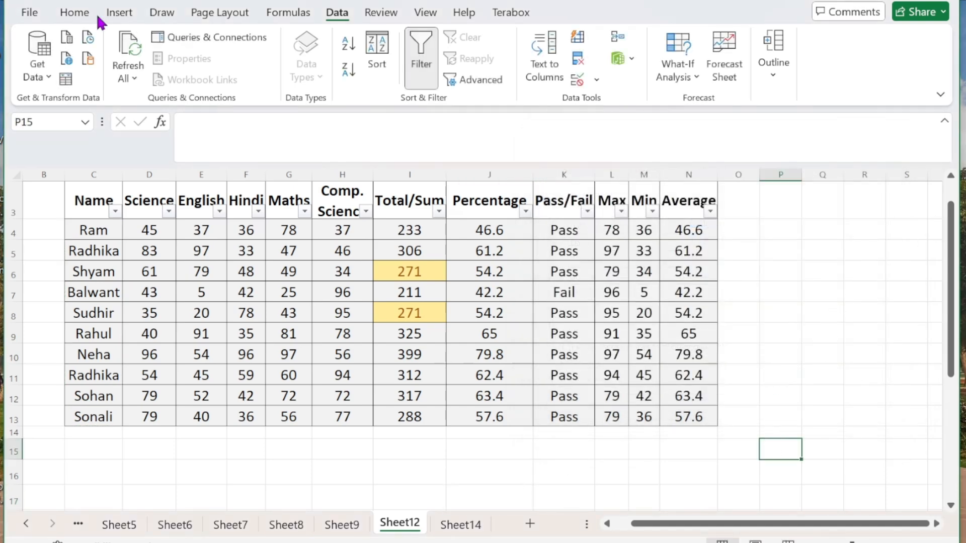
pyautogui.click(73, 15)
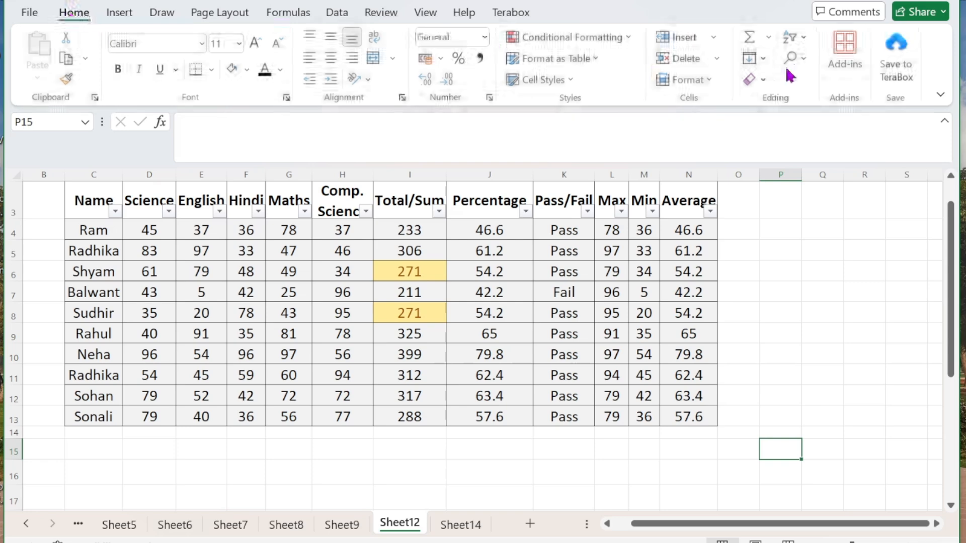
pyautogui.click(801, 59)
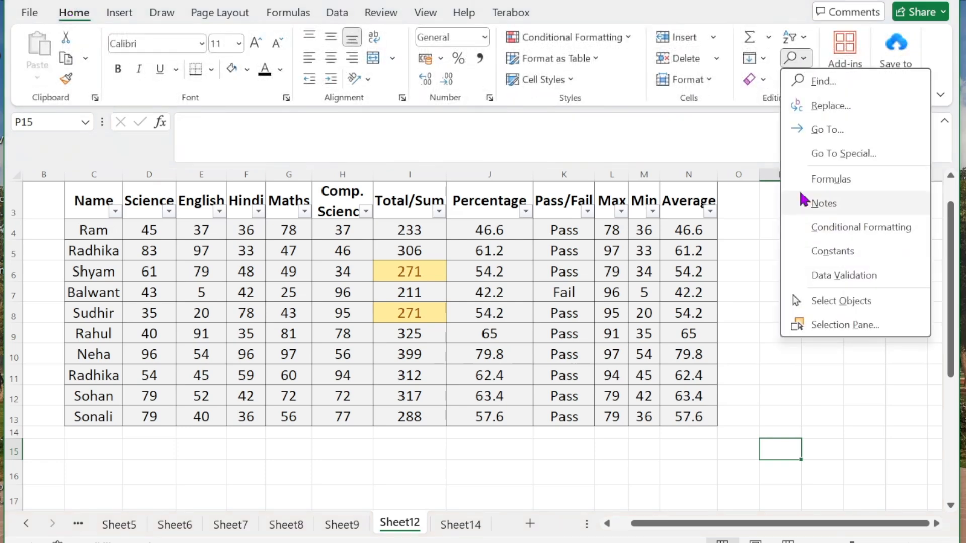
pyautogui.click(806, 154)
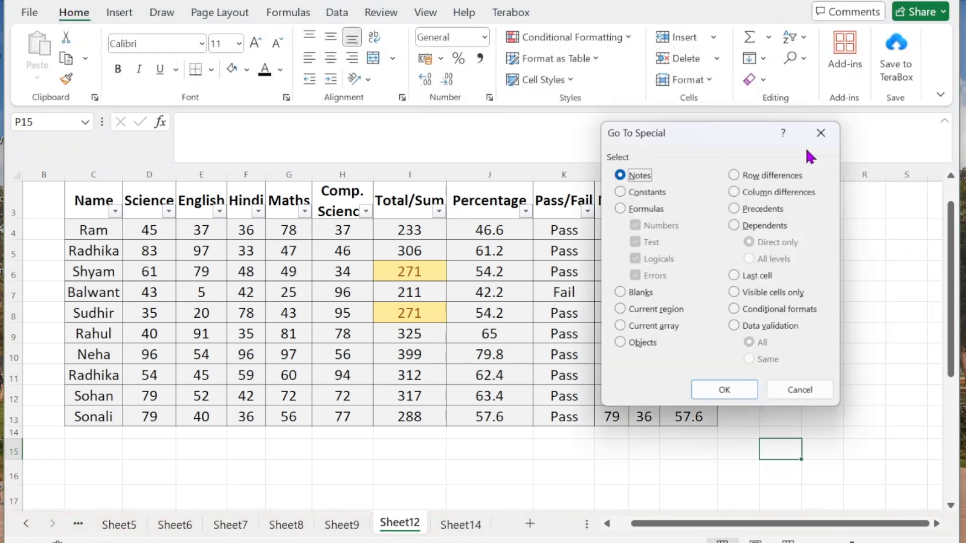
pyautogui.click(765, 333)
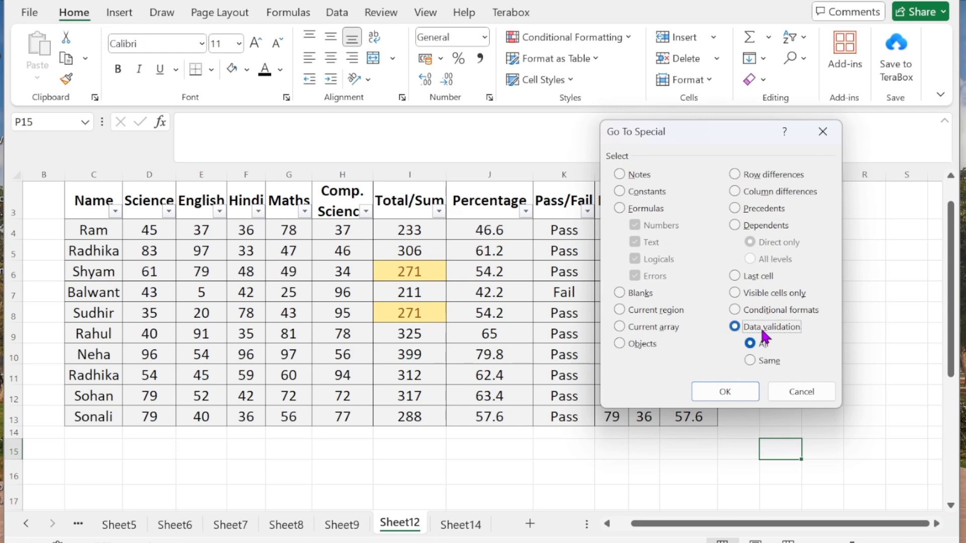
pyautogui.click(725, 393)
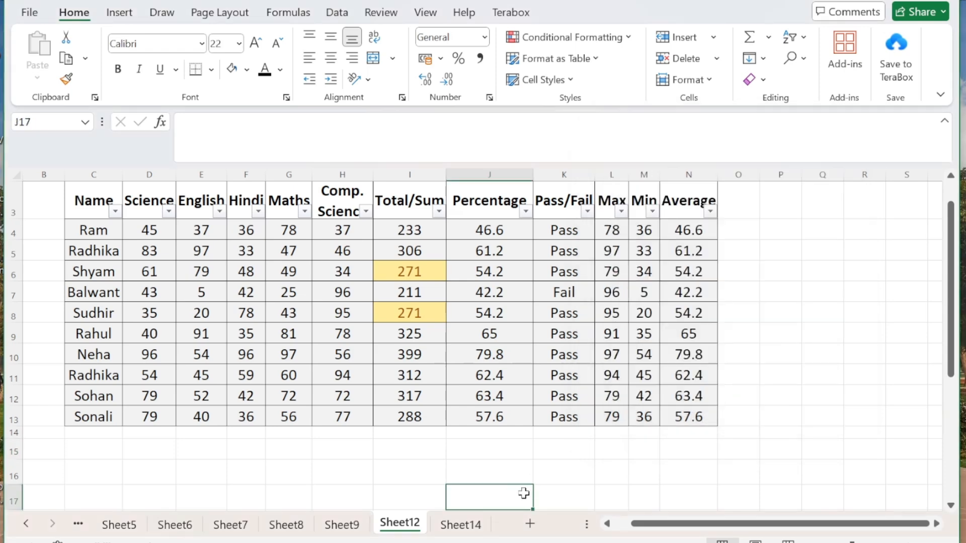
# Examine the choices offered by the data validation dropdown in cell J17.
pyautogui.scroll(-1, 525, 490)
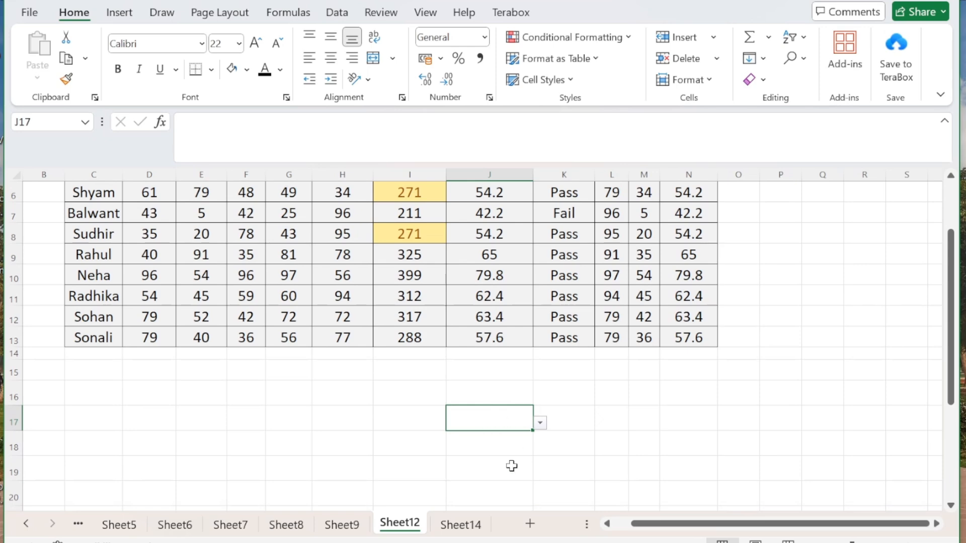
pyautogui.click(540, 423)
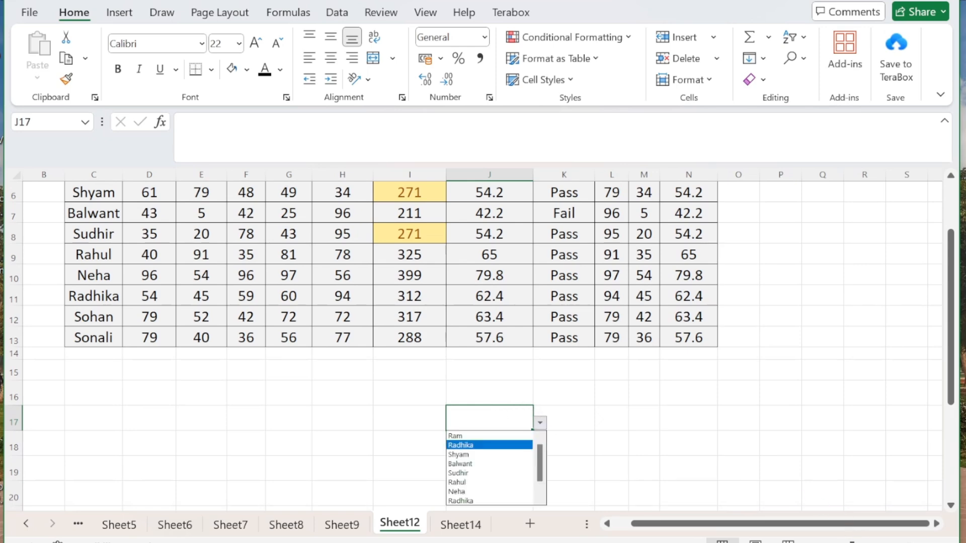
pyautogui.click(909, 542)
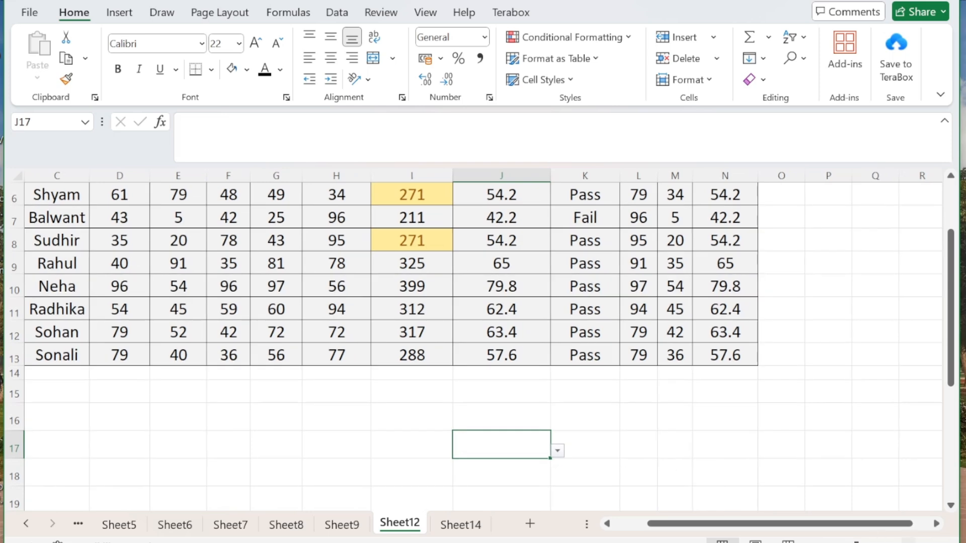
pyautogui.click(909, 542)
pyautogui.click(909, 542)
pyautogui.click(600, 463)
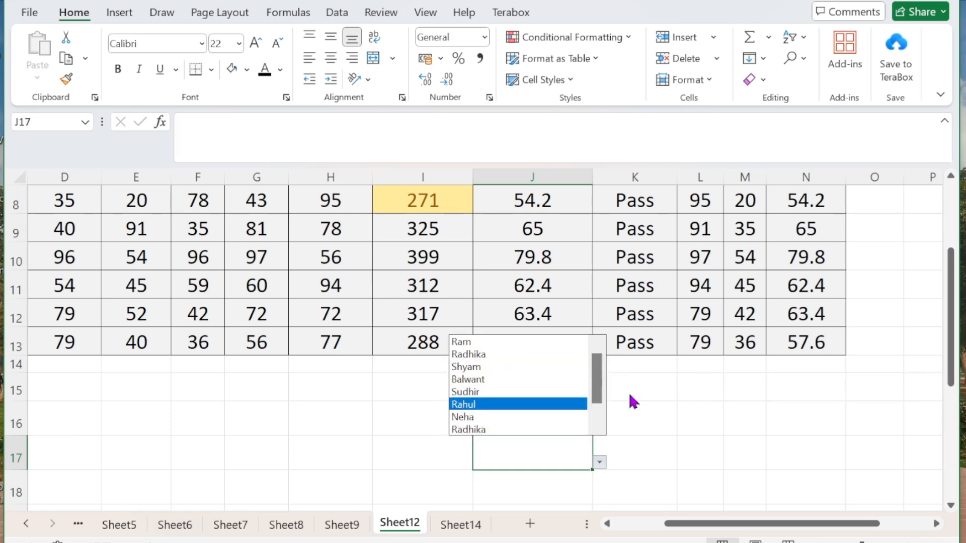
pyautogui.click(687, 413)
pyautogui.scroll(-3, 688, 416)
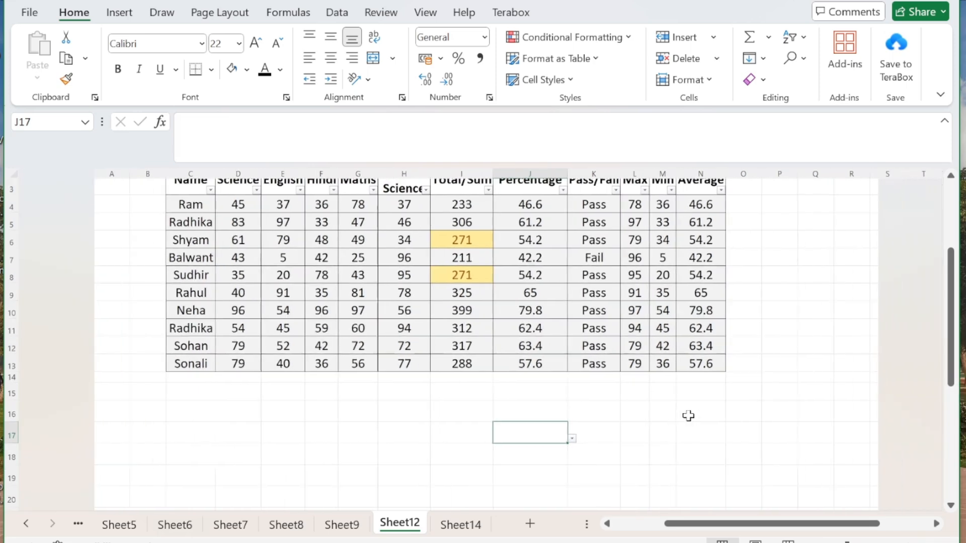
pyautogui.scroll(-2, 688, 416)
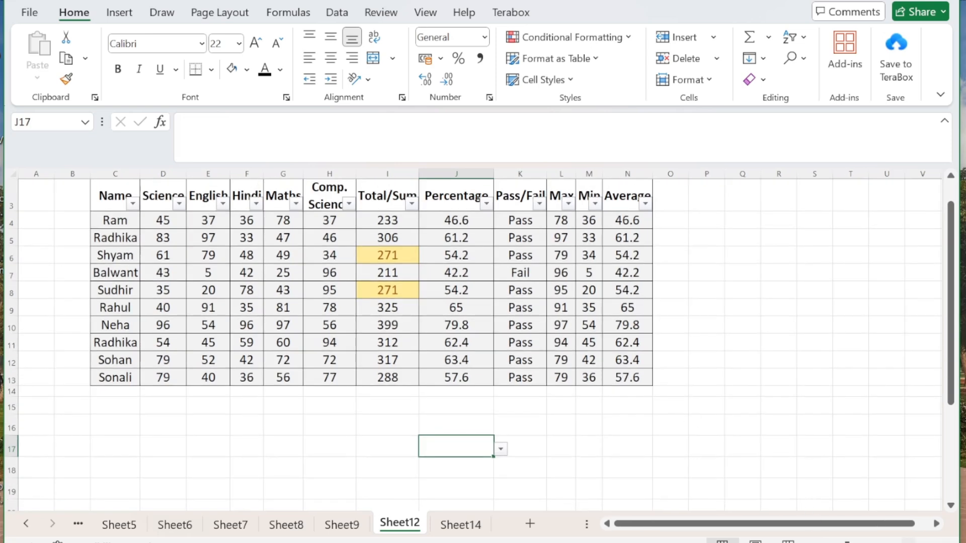
pyautogui.scroll(4, 721, 392)
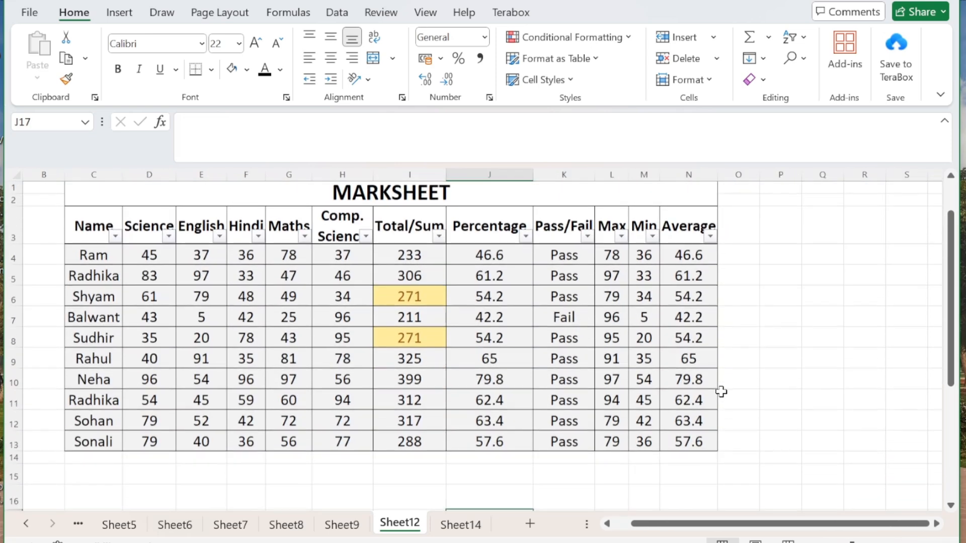
pyautogui.click(800, 59)
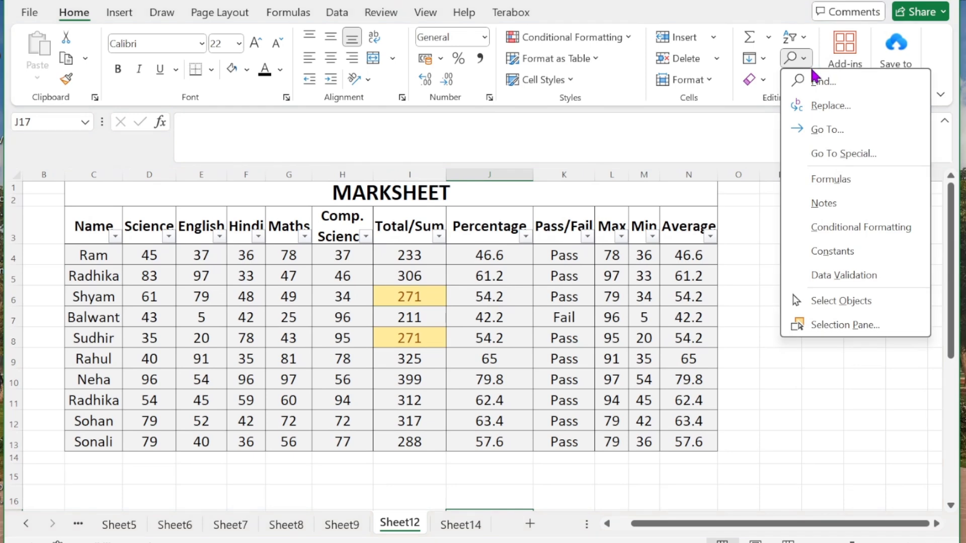
pyautogui.click(830, 156)
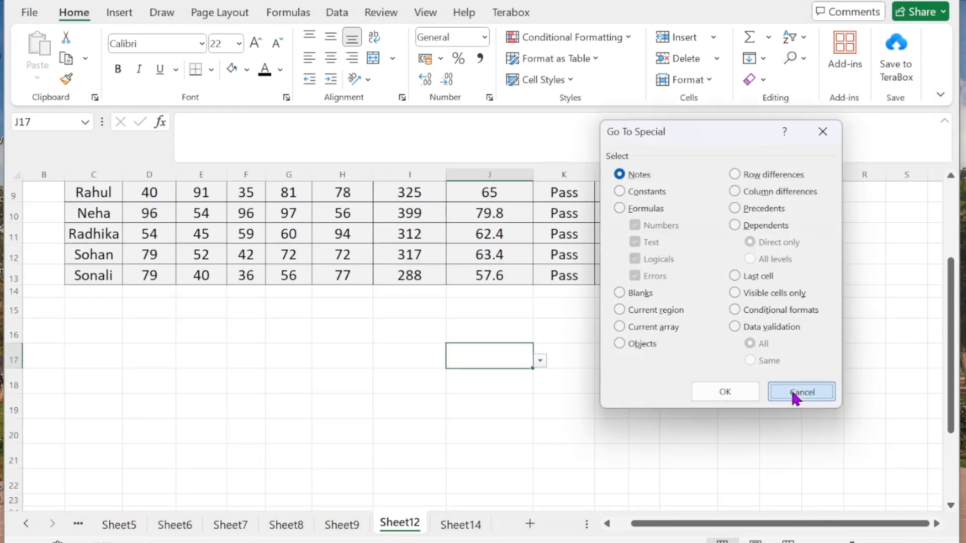
pyautogui.click(793, 392)
pyautogui.scroll(3, 792, 391)
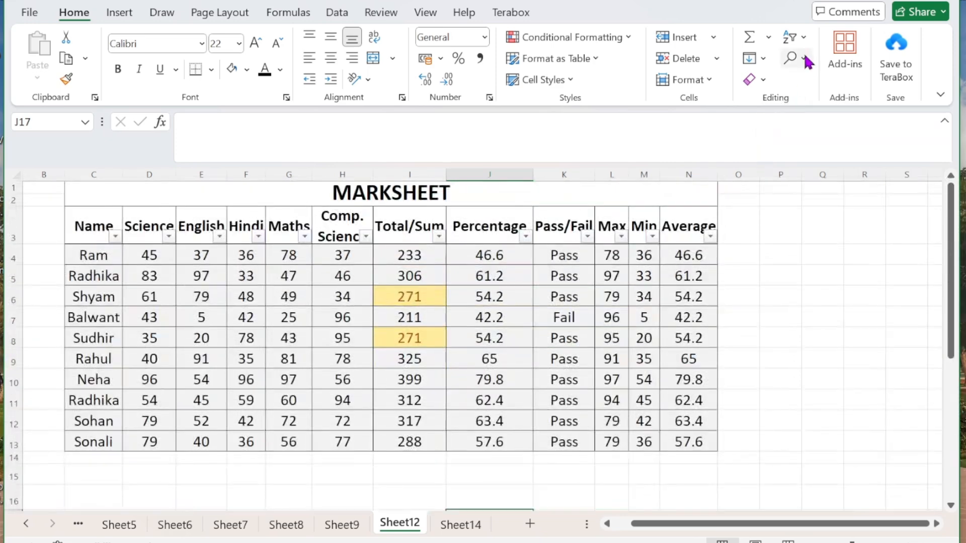
pyautogui.click(805, 59)
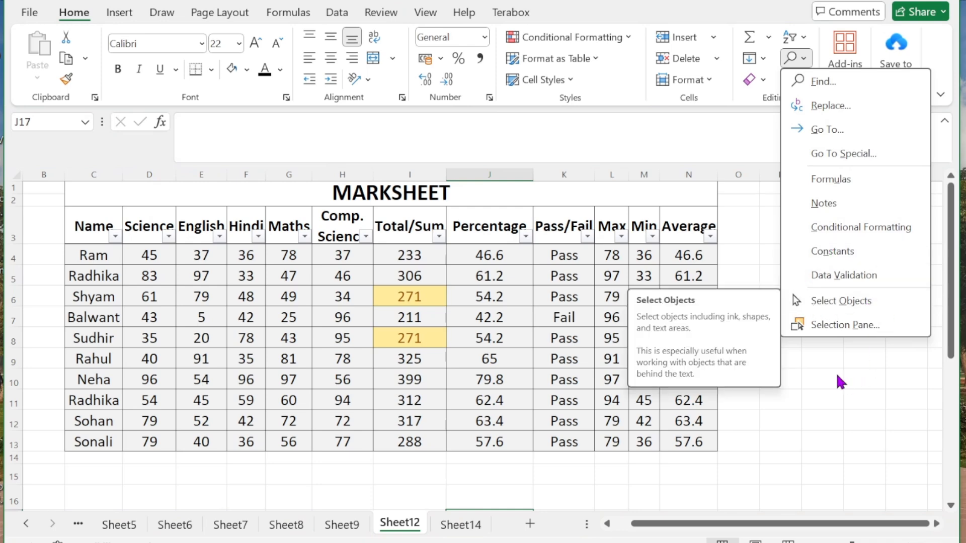
pyautogui.click(818, 437)
pyautogui.scroll(3, 819, 438)
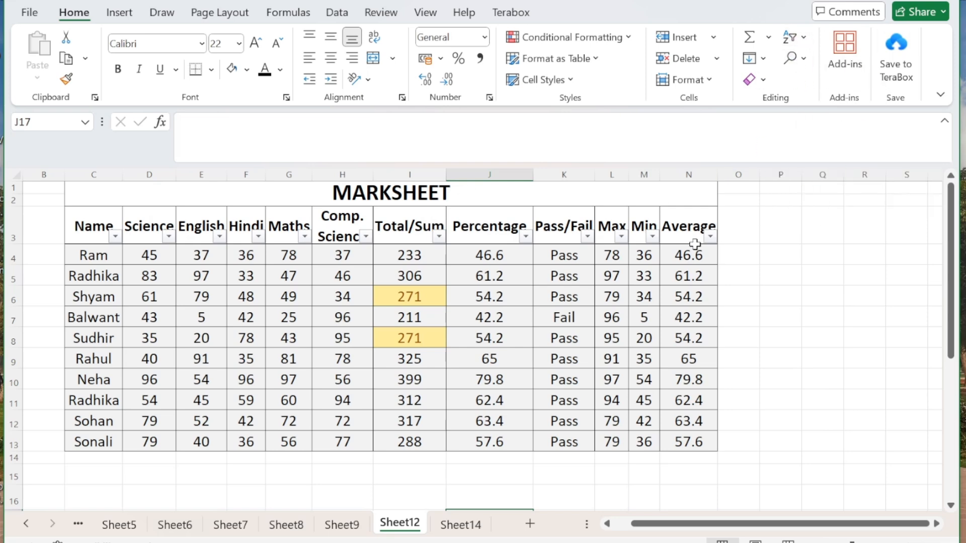
pyautogui.click(823, 275)
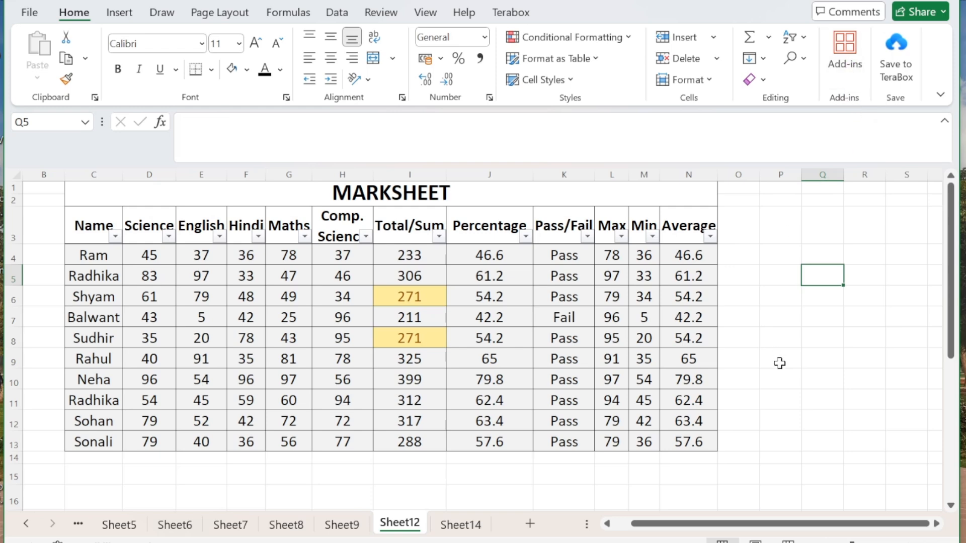
pyautogui.hscroll(-1, 780, 363)
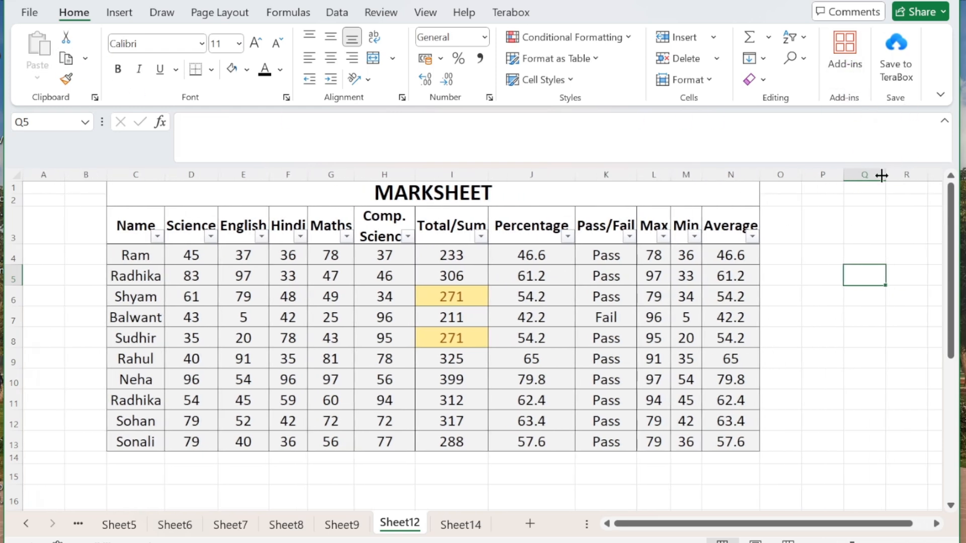